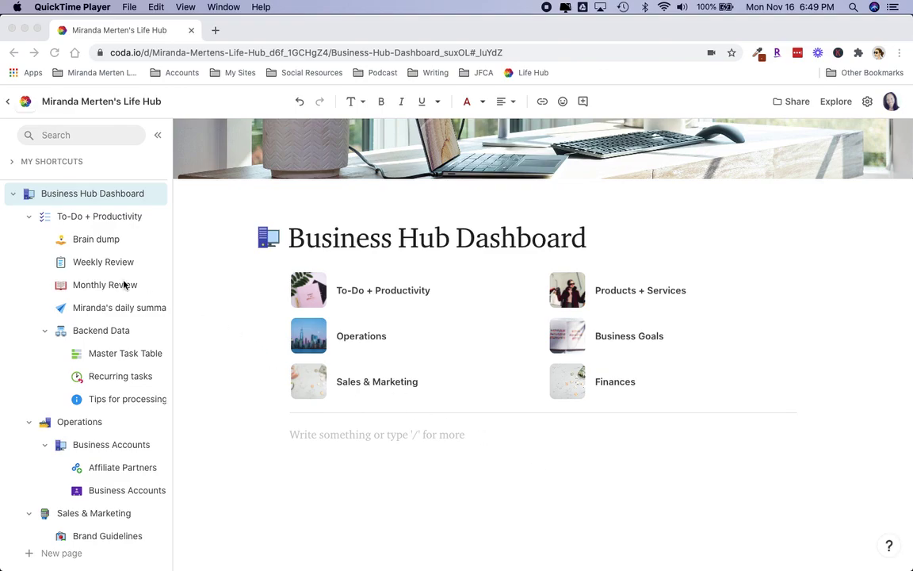
# Look through the document's page list from Business Hub Dashboard down to Reading List
pyautogui.scroll(-10, 122, 285)
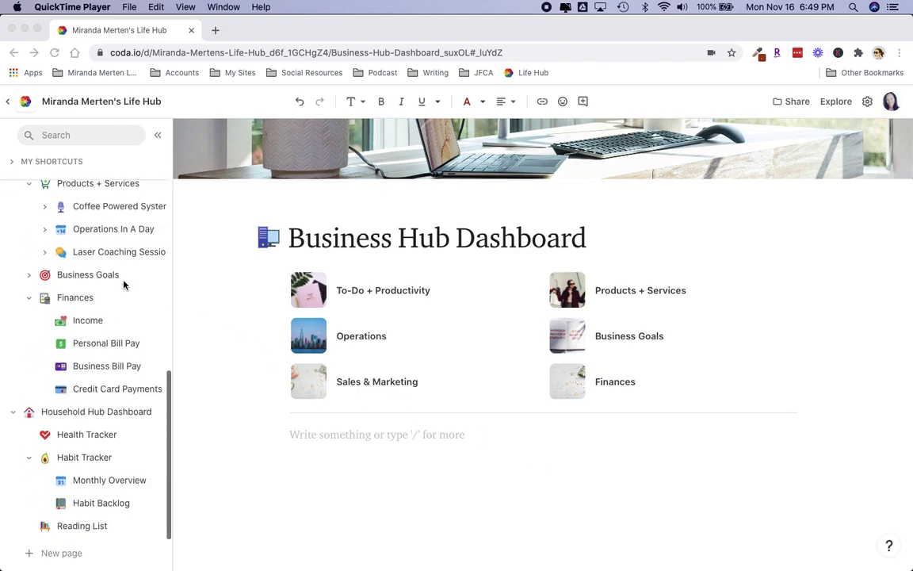
pyautogui.scroll(10, 123, 285)
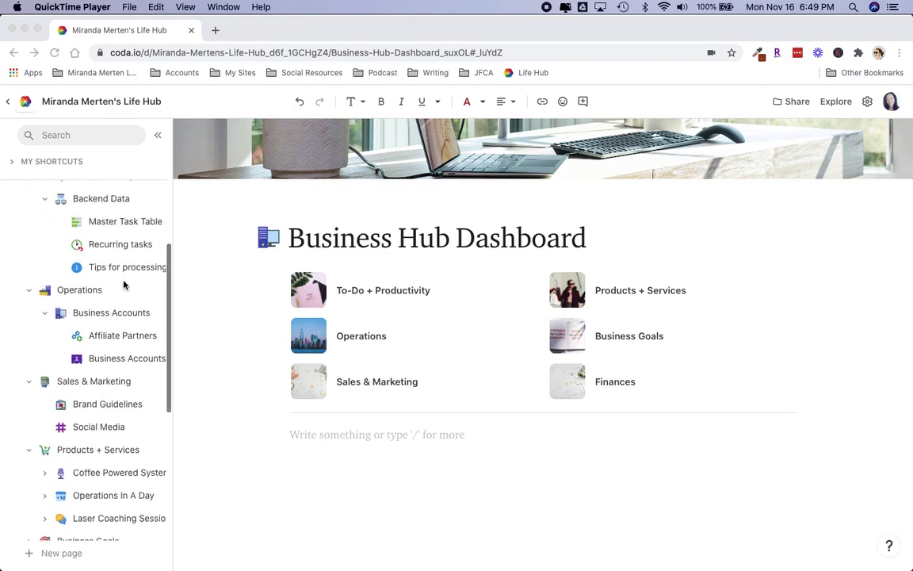
pyautogui.scroll(5, 123, 285)
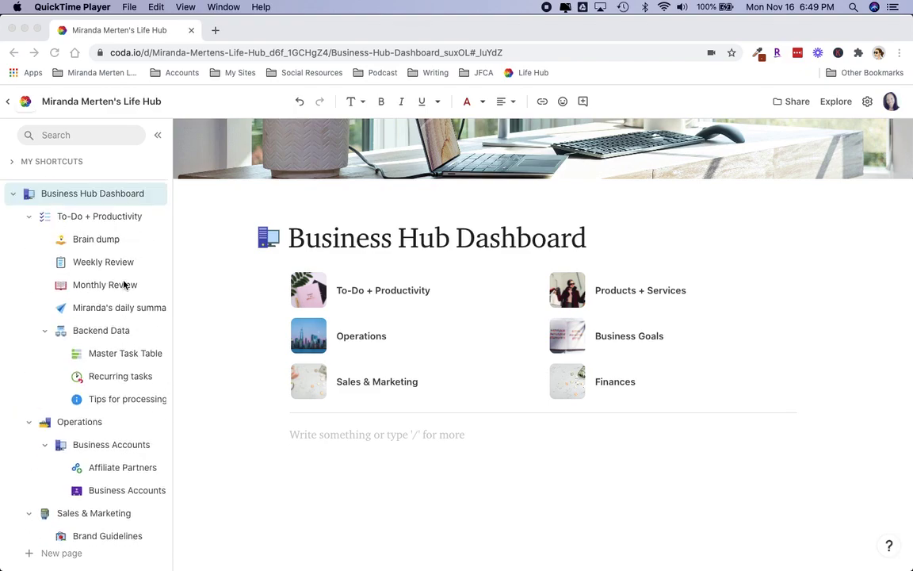
pyautogui.scroll(-10, 123, 285)
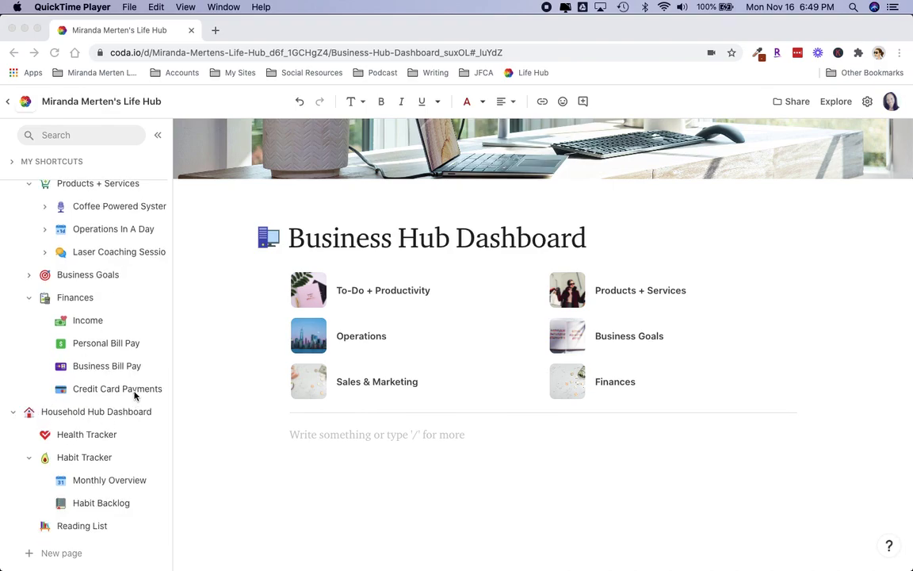
pyautogui.scroll(10, 137, 349)
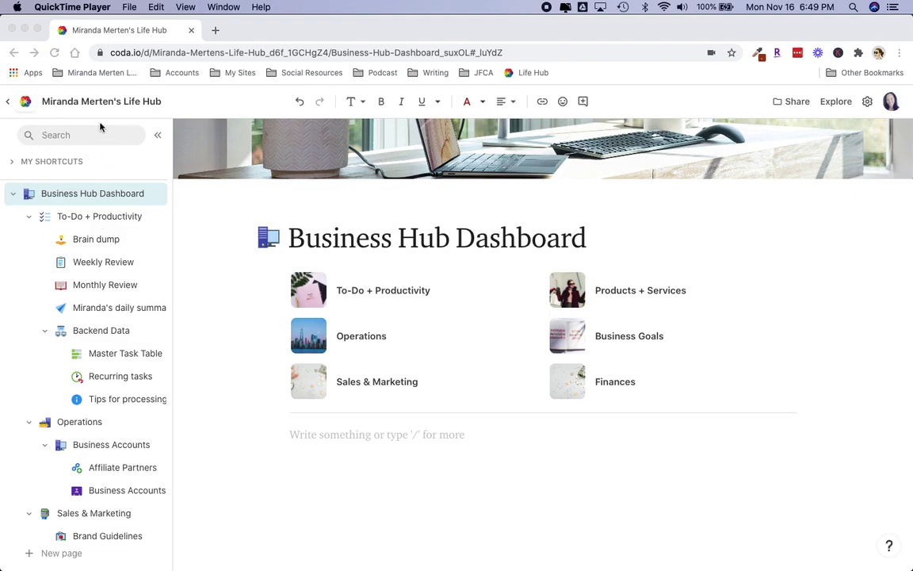
# Search the document for "finance" and dismiss the results
pyautogui.click(72, 139)
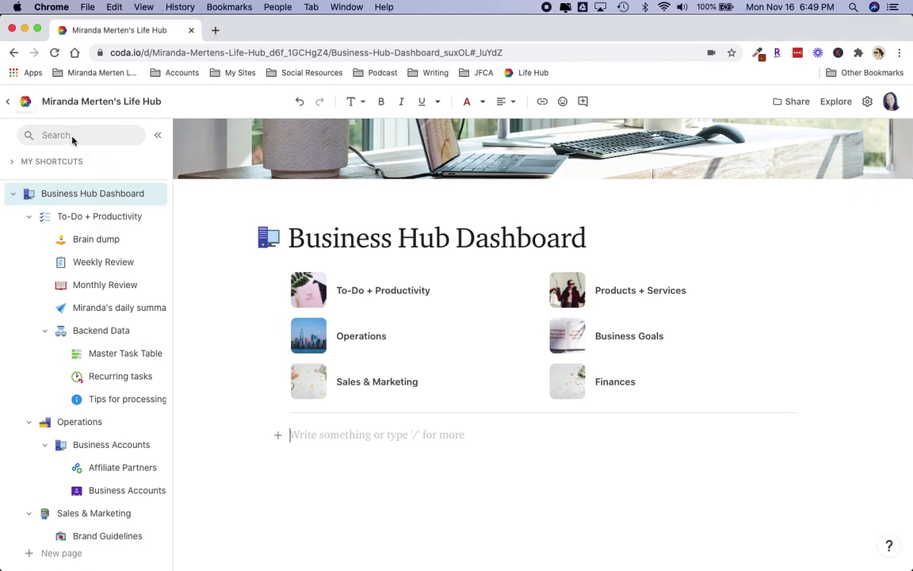
pyautogui.click(93, 136)
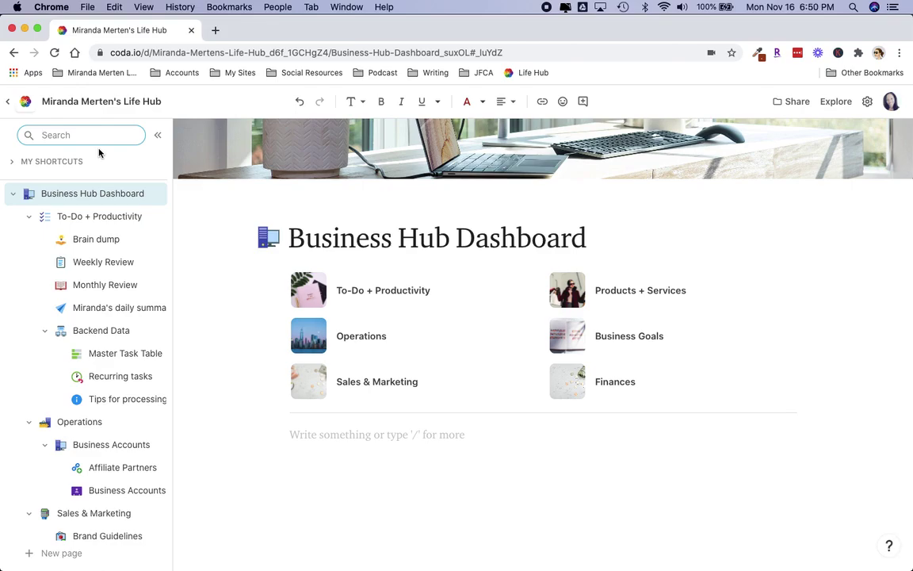
pyautogui.write('finance')
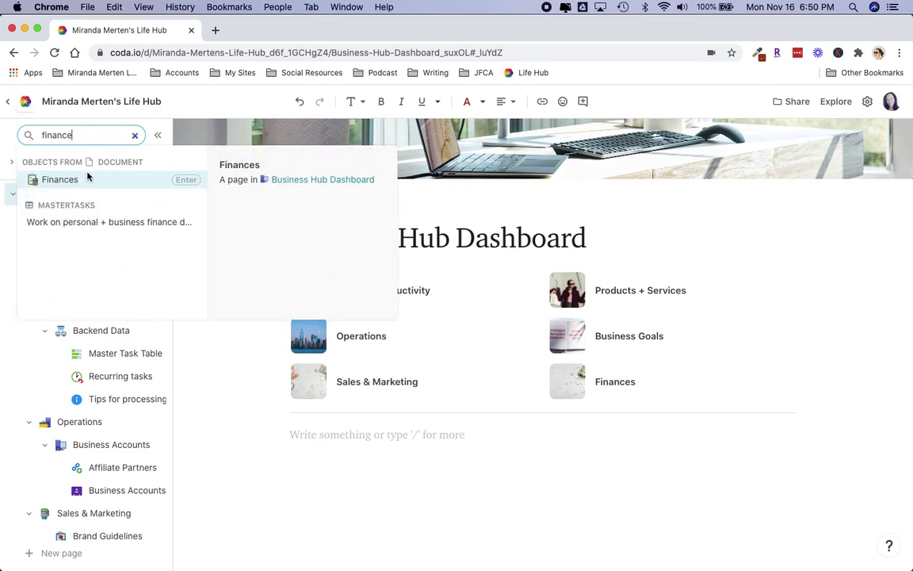
pyautogui.press('Down')
pyautogui.press('Escape')
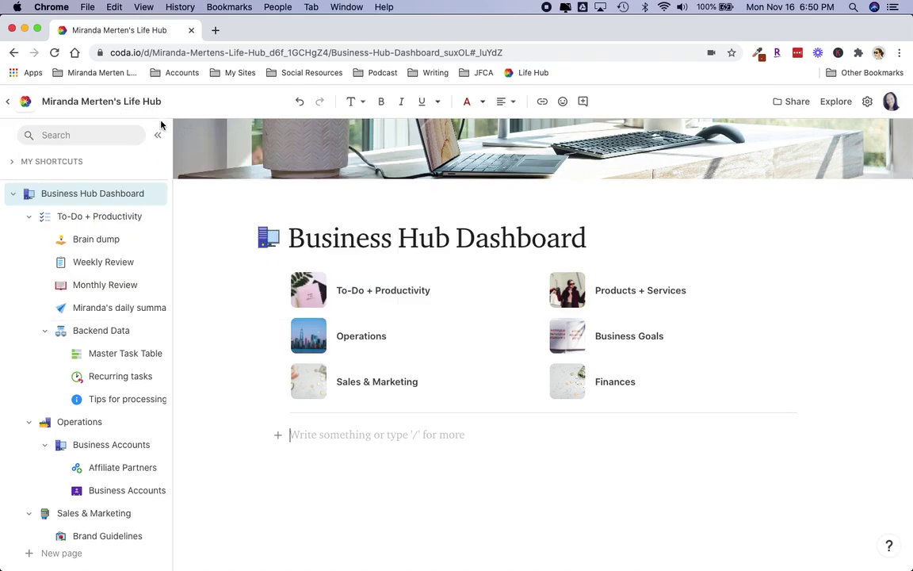
# Open the Household Hub Dashboard page and look over its subpage links
pyautogui.scroll(3, 220, 260)
pyautogui.scroll(-1, 219, 279)
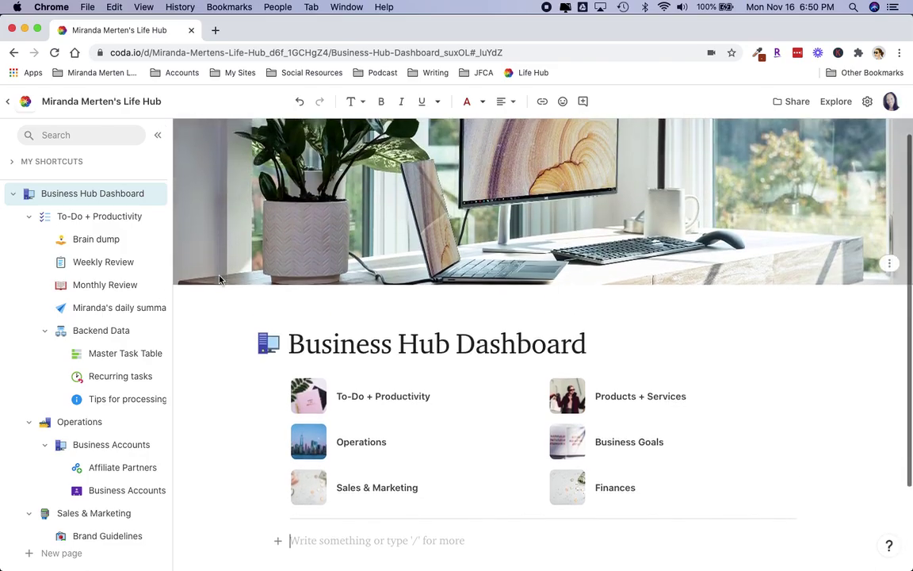
pyautogui.scroll(-2, 220, 279)
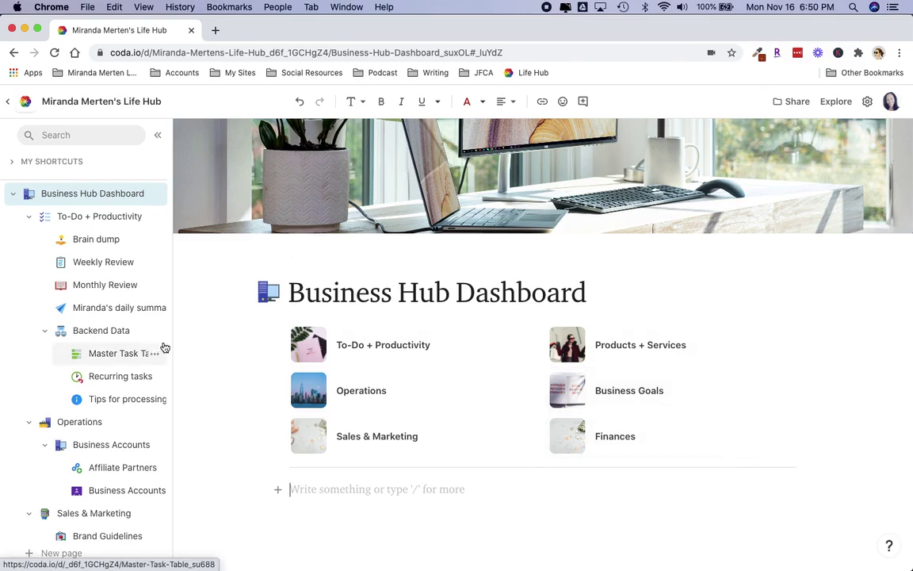
pyautogui.scroll(-10, 88, 450)
pyautogui.scroll(-1, 90, 341)
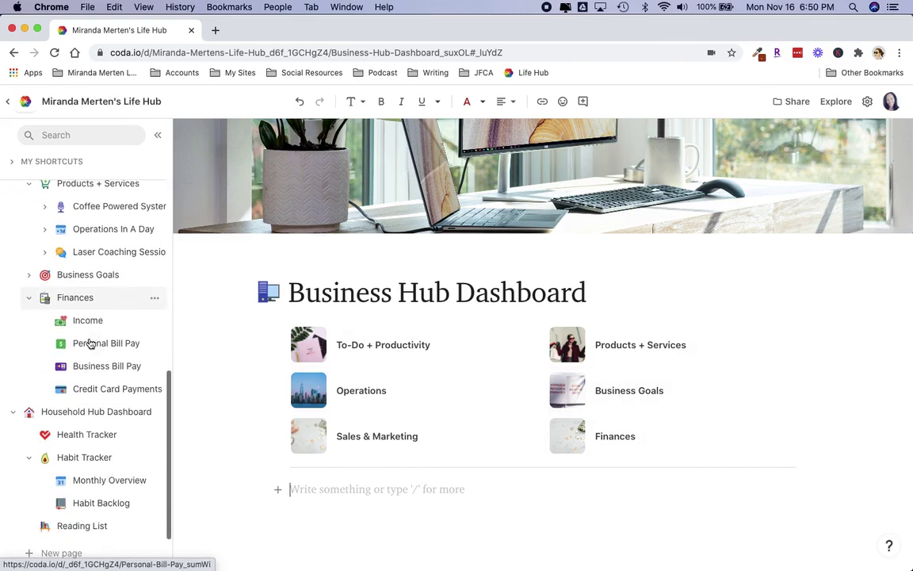
pyautogui.click(69, 412)
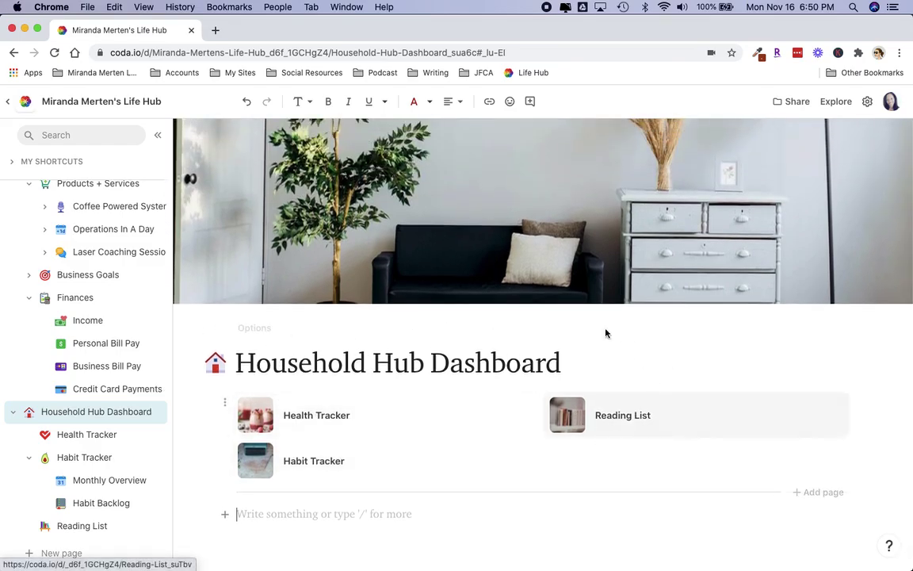
pyautogui.scroll(-2, 275, 361)
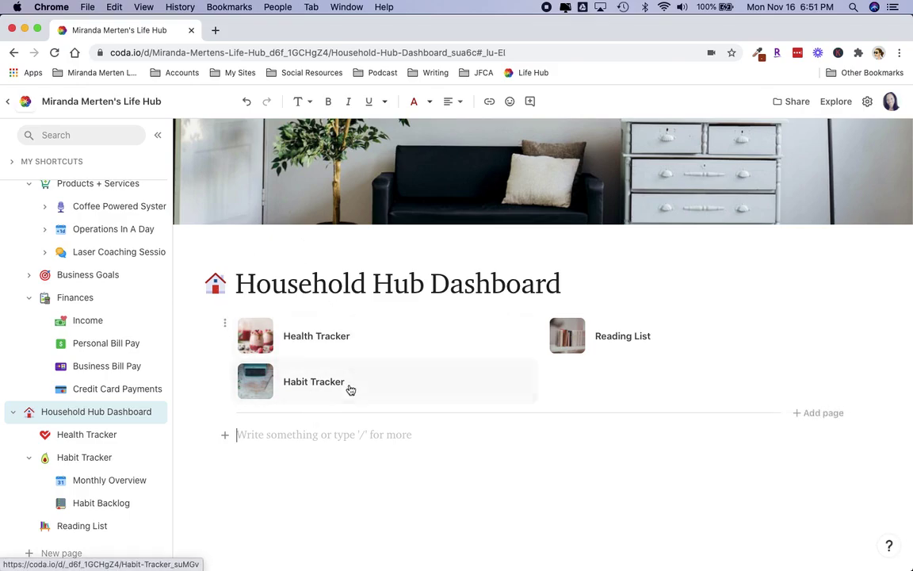
# Open the Habit Tracker page and review the daily habit tables, from Nutrition and Fitness down to Self-Care and Writing
pyautogui.click(410, 381)
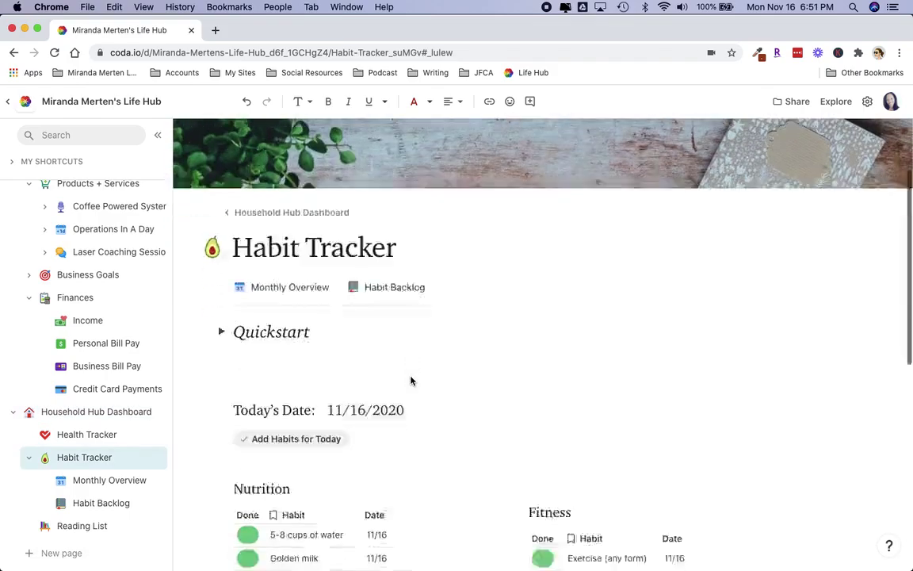
pyautogui.scroll(-5, 410, 381)
pyautogui.scroll(-3, 411, 381)
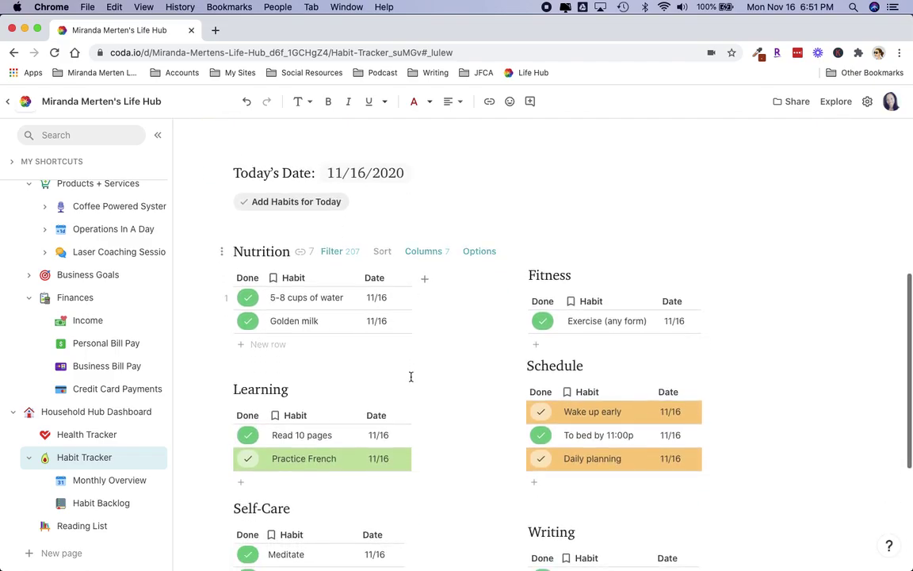
pyautogui.scroll(-2, 503, 232)
pyautogui.scroll(-1, 503, 231)
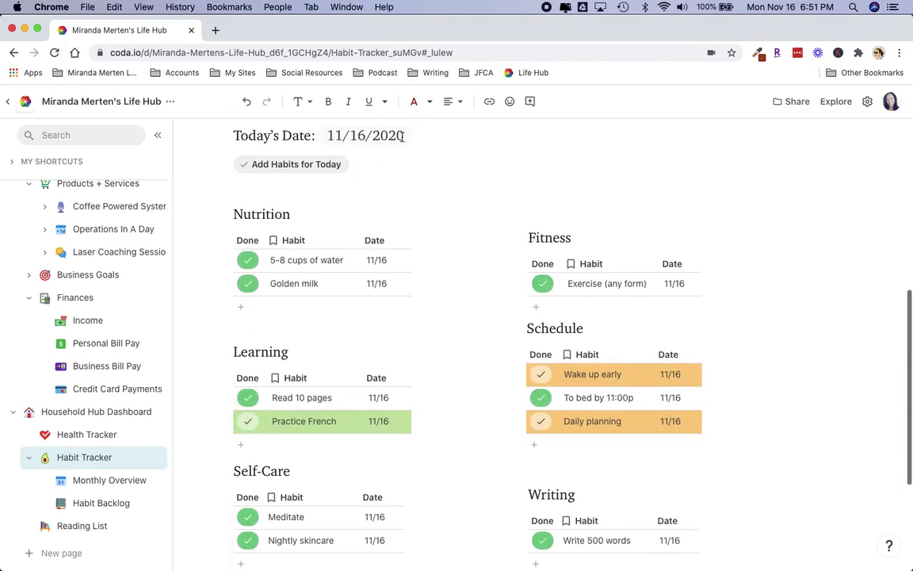
pyautogui.scroll(-2, 510, 316)
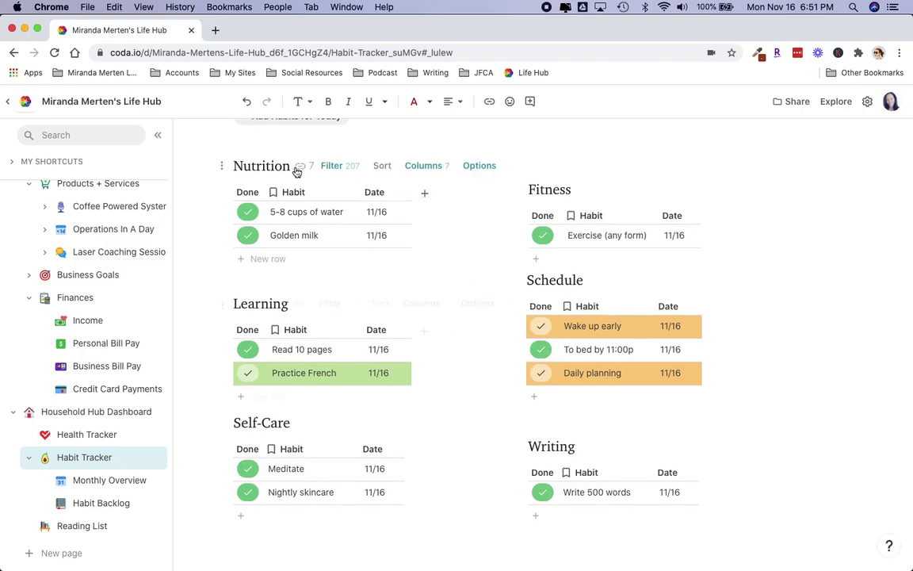
pyautogui.scroll(-1, 398, 289)
pyautogui.scroll(-2, 397, 290)
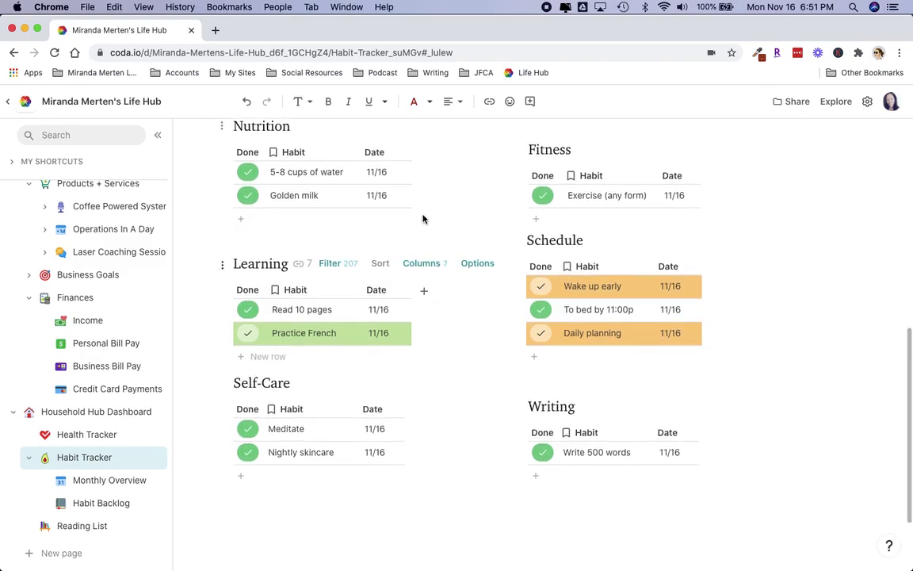
pyautogui.scroll(2, 449, 463)
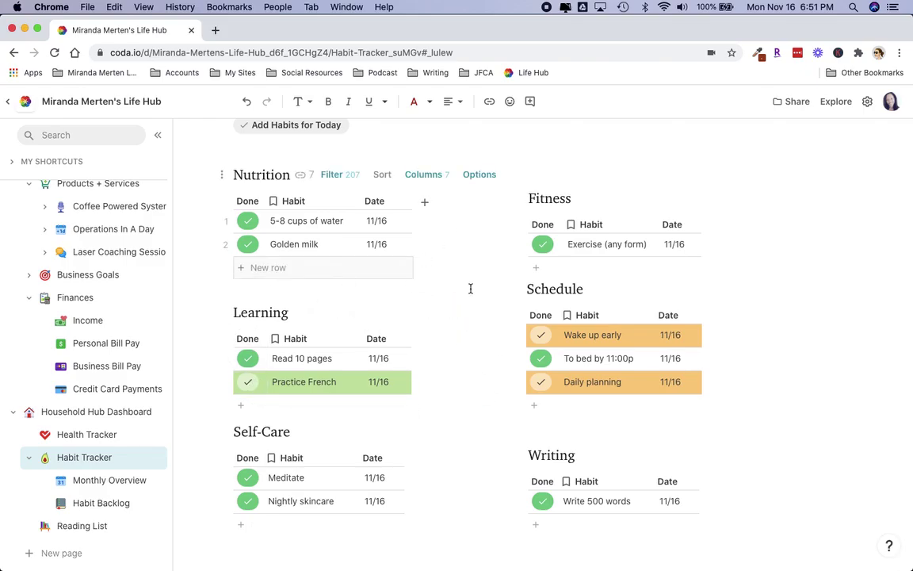
# Mark the "5-8 cups of water" habit as done in the Nutrition table
pyautogui.scroll(4, 471, 292)
pyautogui.scroll(-2, 471, 293)
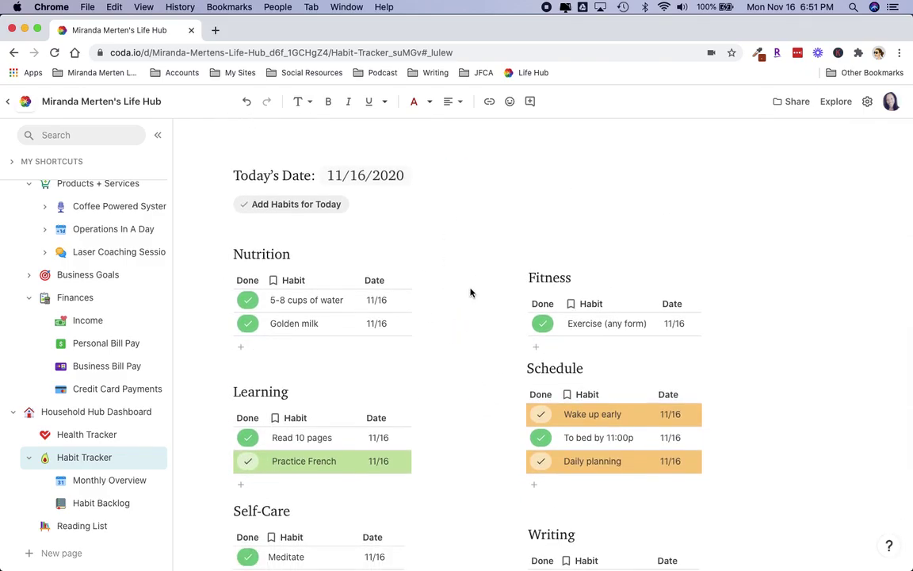
pyautogui.click(251, 306)
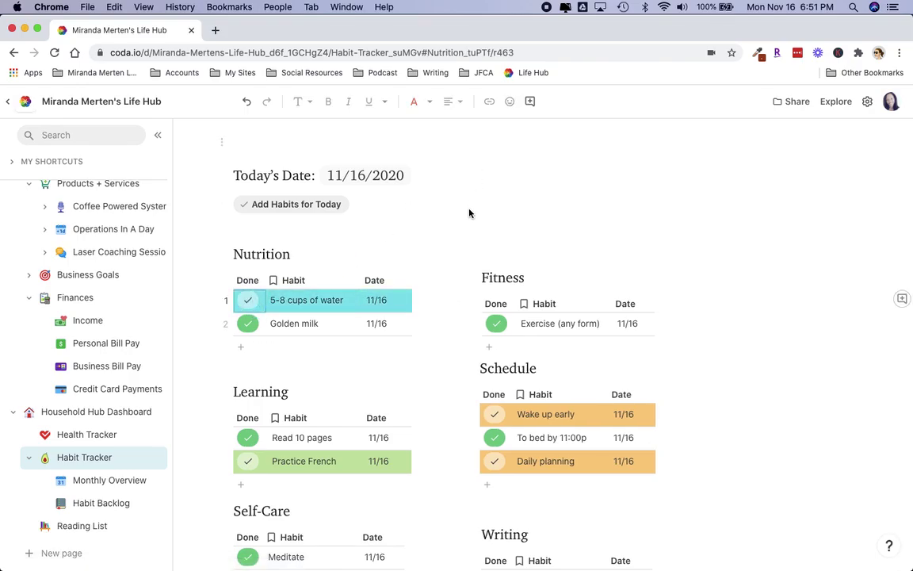
pyautogui.scroll(-5, 468, 210)
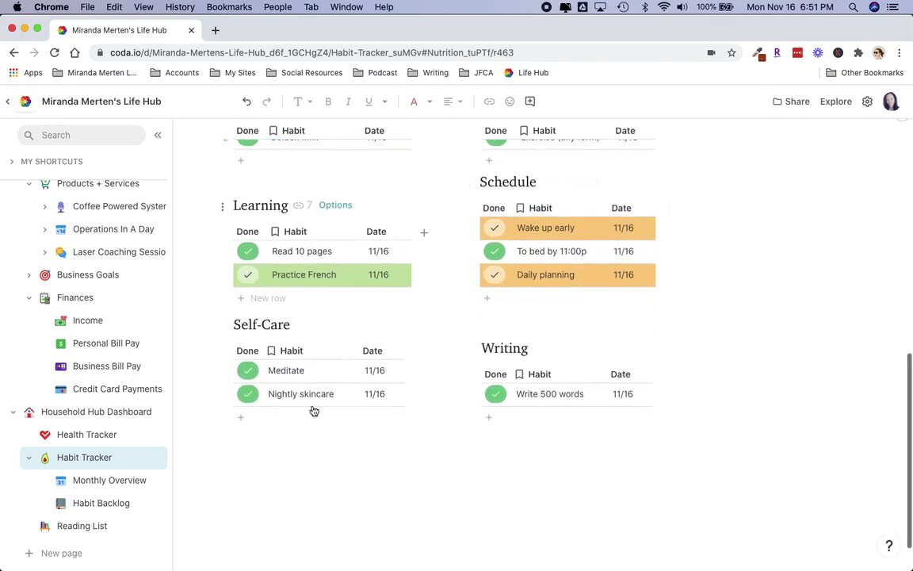
# Open the Monthly Overview subpage of the Habit Tracker and examine the November 2020 habit grid across all its dates
pyautogui.scroll(5, 434, 390)
pyautogui.scroll(5, 435, 390)
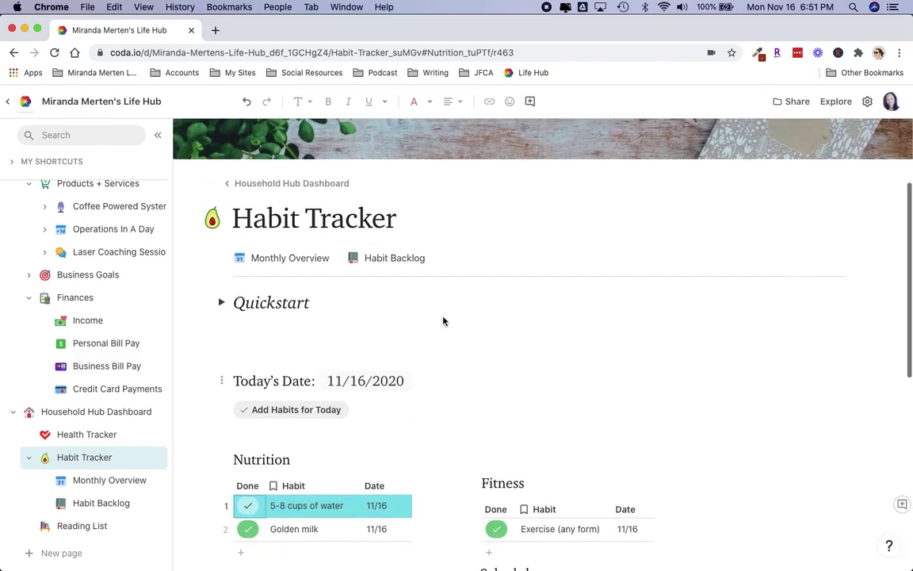
pyautogui.click(291, 258)
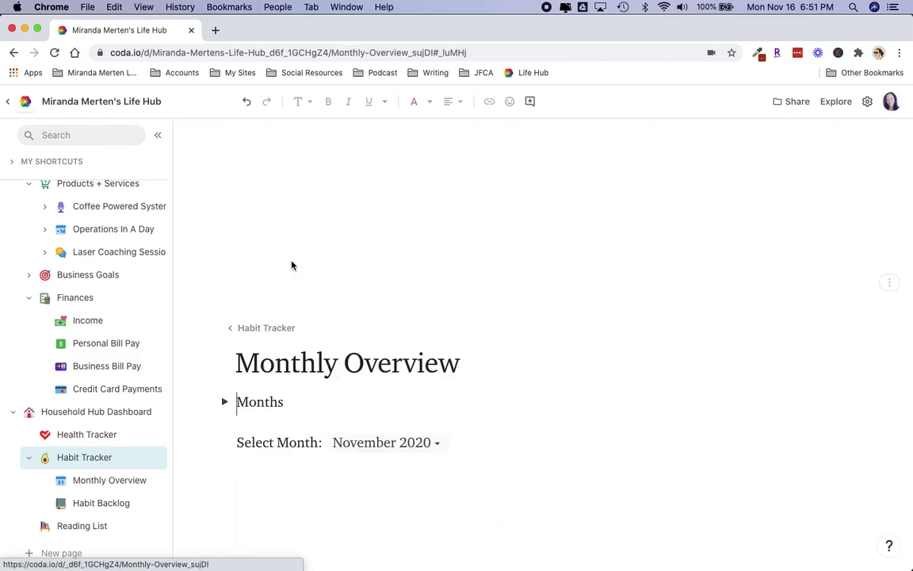
pyautogui.scroll(-7, 397, 312)
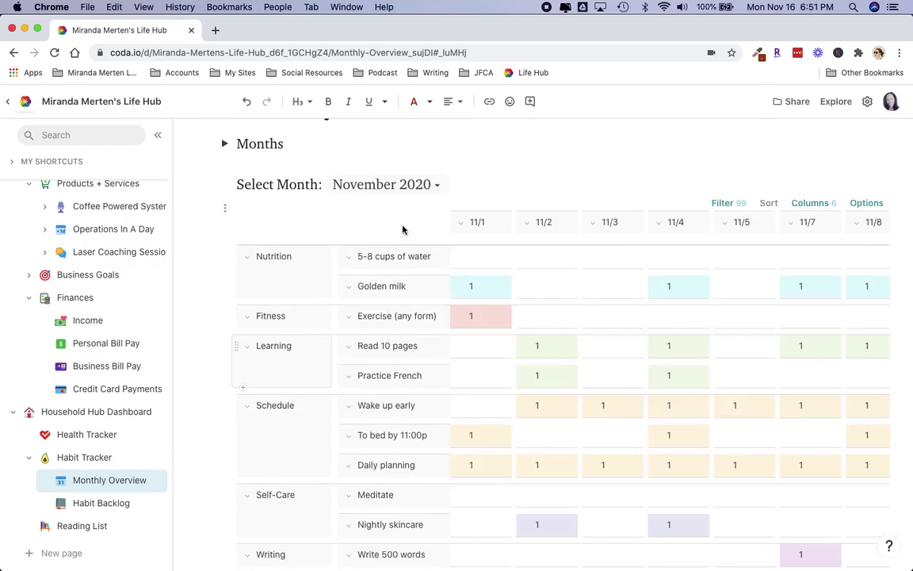
pyautogui.scroll(-1, 290, 405)
pyautogui.scroll(-2, 290, 404)
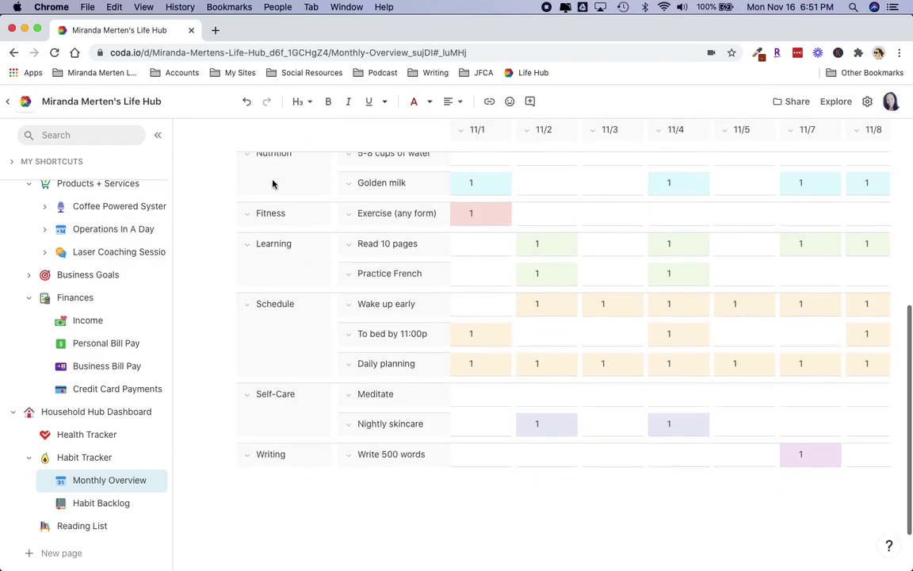
pyautogui.hscroll(8, 440, 293)
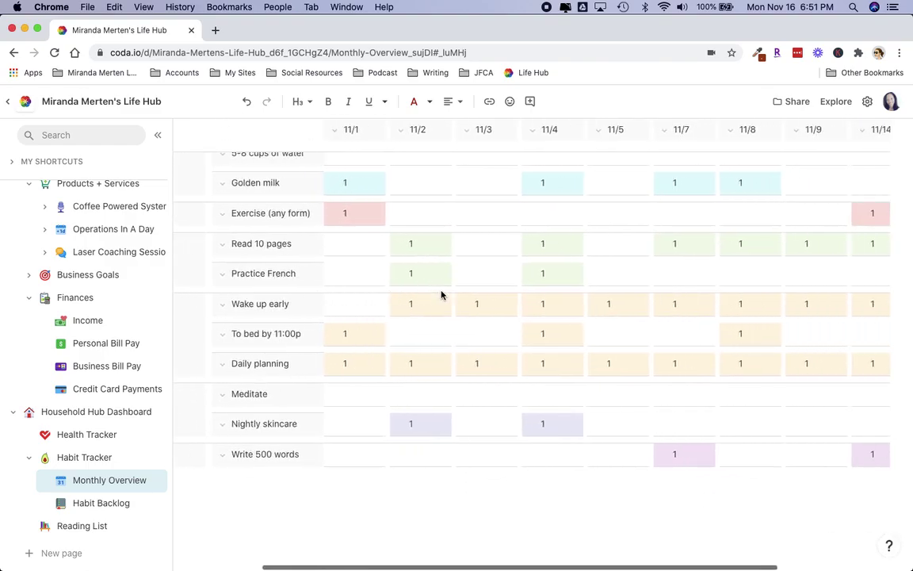
pyautogui.scroll(2, 442, 295)
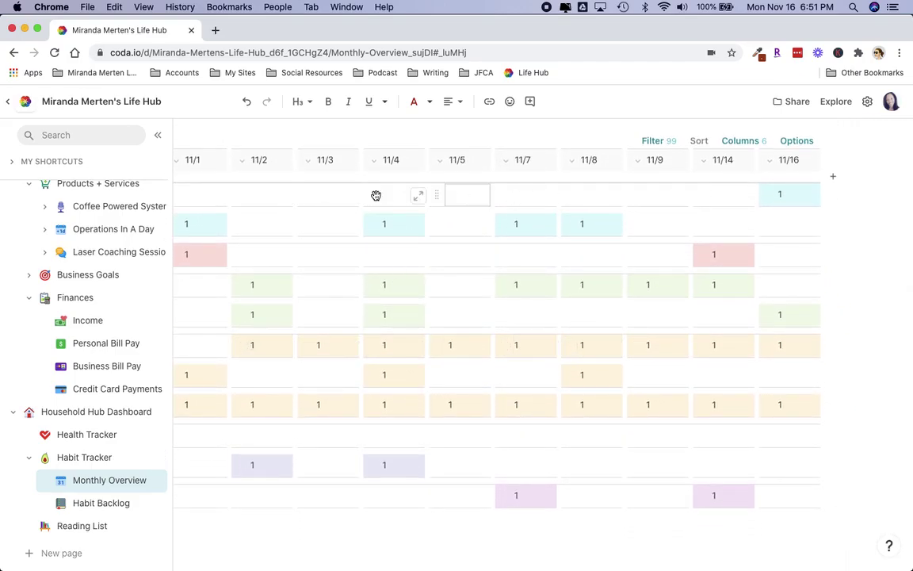
pyautogui.hscroll(-1, 355, 290)
pyautogui.hscroll(-2, 356, 290)
pyautogui.scroll(3, 355, 290)
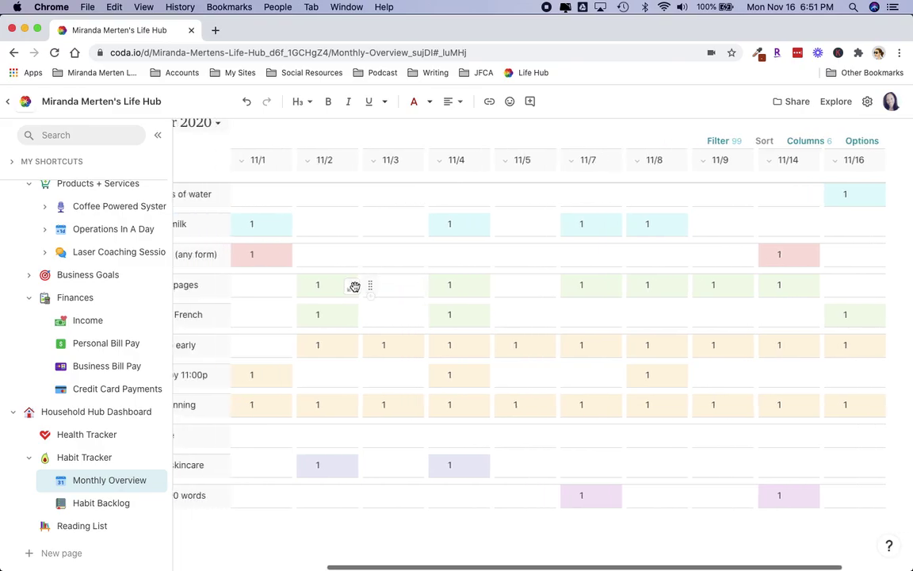
pyautogui.hscroll(-3, 355, 290)
pyautogui.scroll(5, 355, 290)
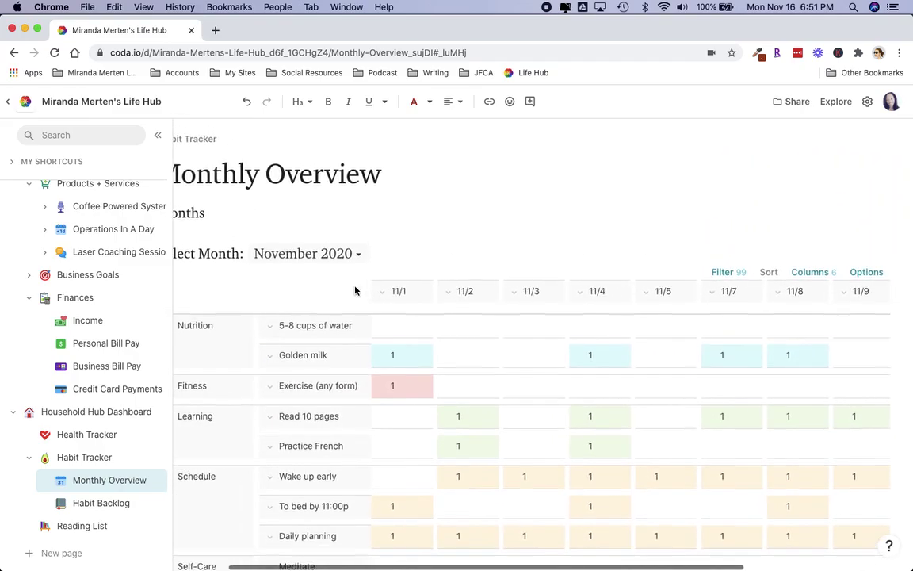
# Open the Reading List page and review the 2020 book goal and the My Bookshelf board
pyautogui.click(82, 525)
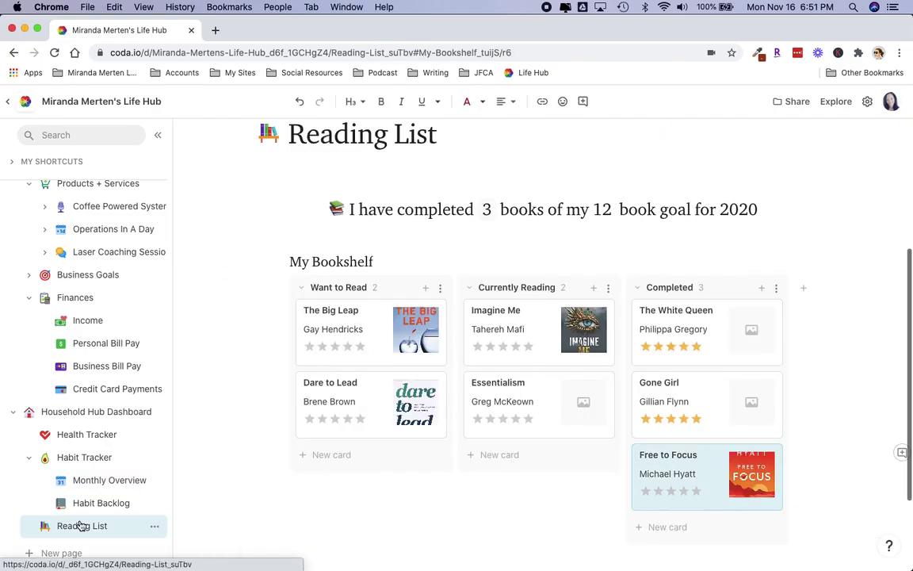
pyautogui.scroll(2, 301, 200)
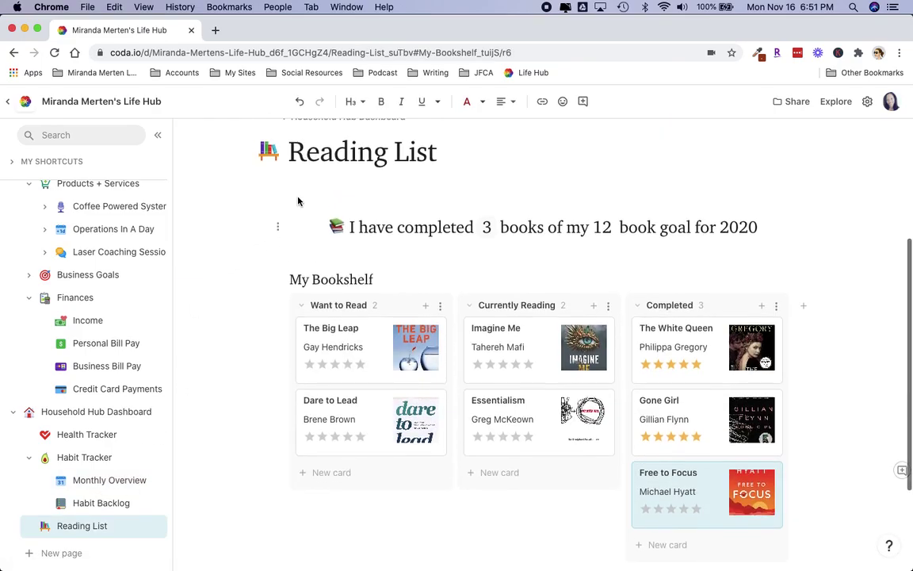
pyautogui.scroll(5, 665, 229)
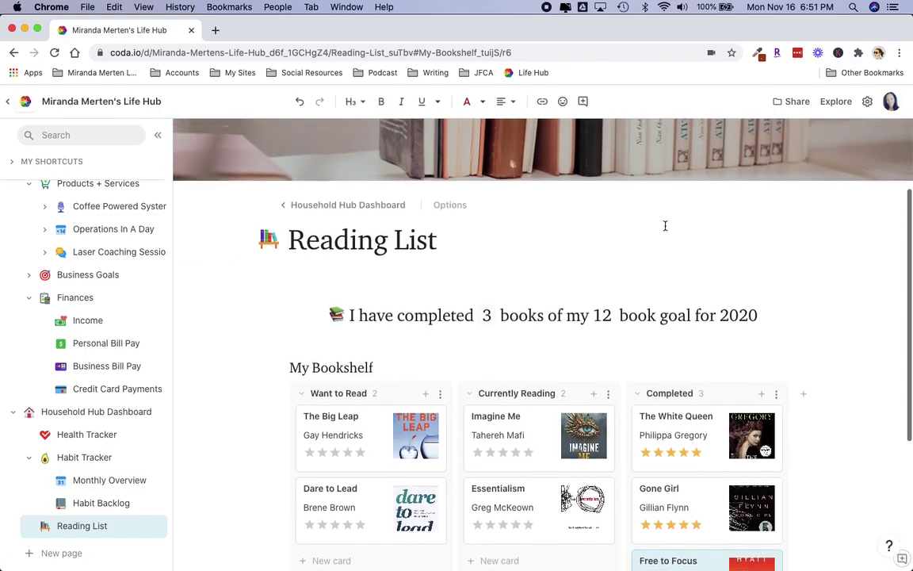
pyautogui.scroll(-3, 665, 226)
pyautogui.scroll(-2, 665, 226)
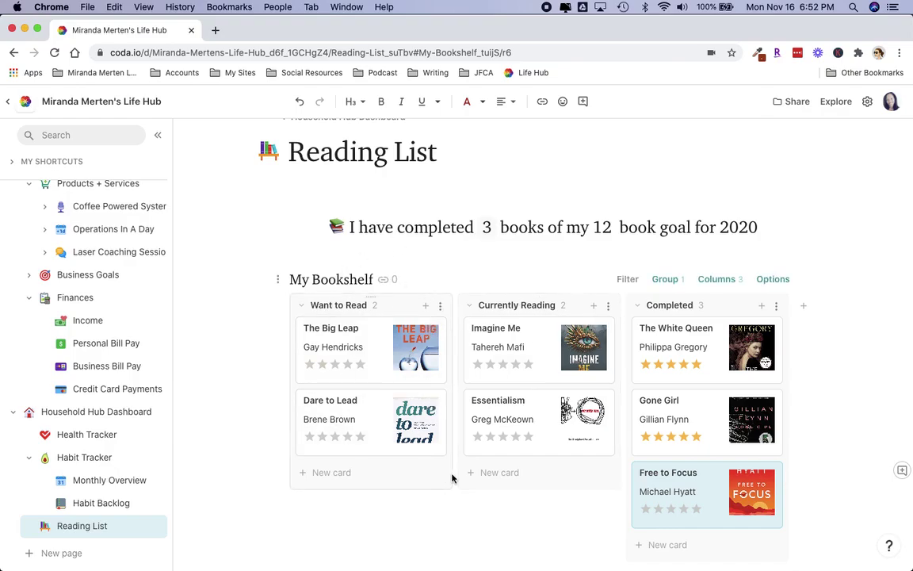
# Move the "Free to Focus" card from Completed to Currently Reading on the My Bookshelf board and back to Completed
pyautogui.scroll(-4, 452, 476)
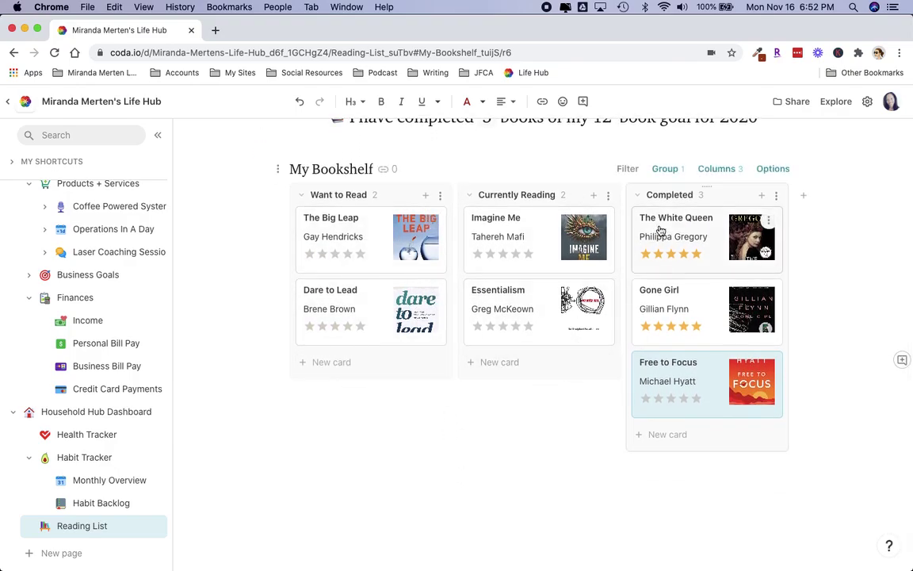
pyautogui.scroll(3, 526, 333)
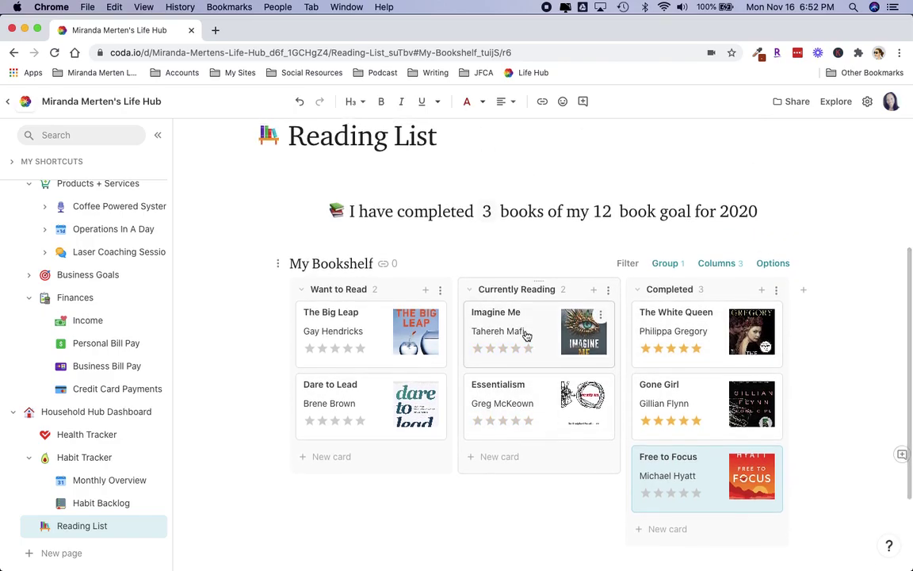
pyautogui.scroll(-2, 525, 335)
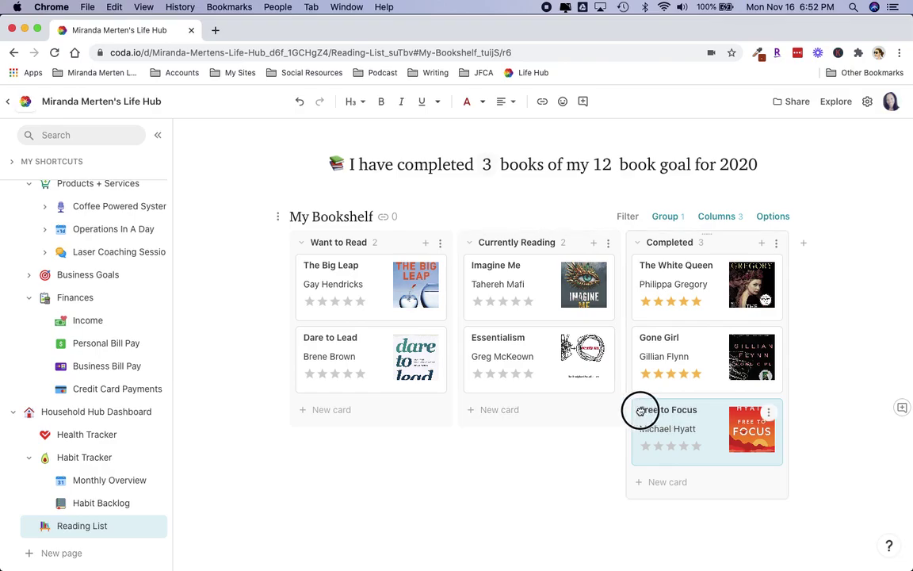
pyautogui.moveTo(641, 411); pyautogui.dragTo(503, 406)
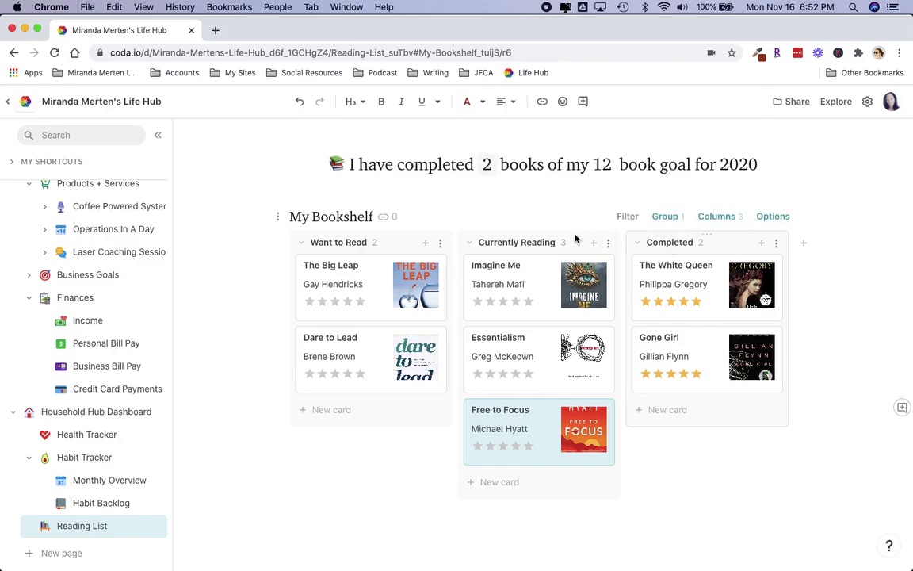
pyautogui.moveTo(591, 413); pyautogui.dragTo(699, 397)
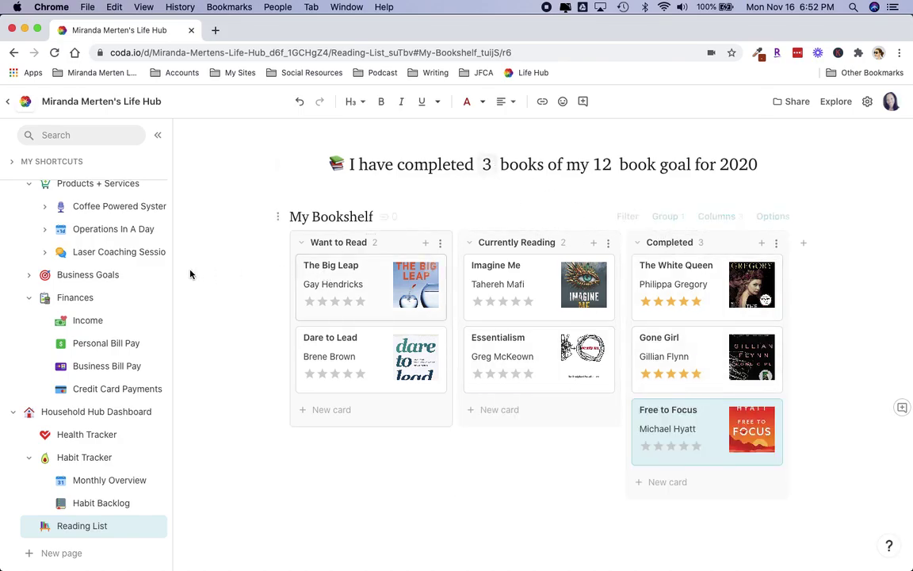
# Open the To-Do + Productivity page and review its task summary, today's task table and the follow-up tasks section
pyautogui.scroll(5, 194, 322)
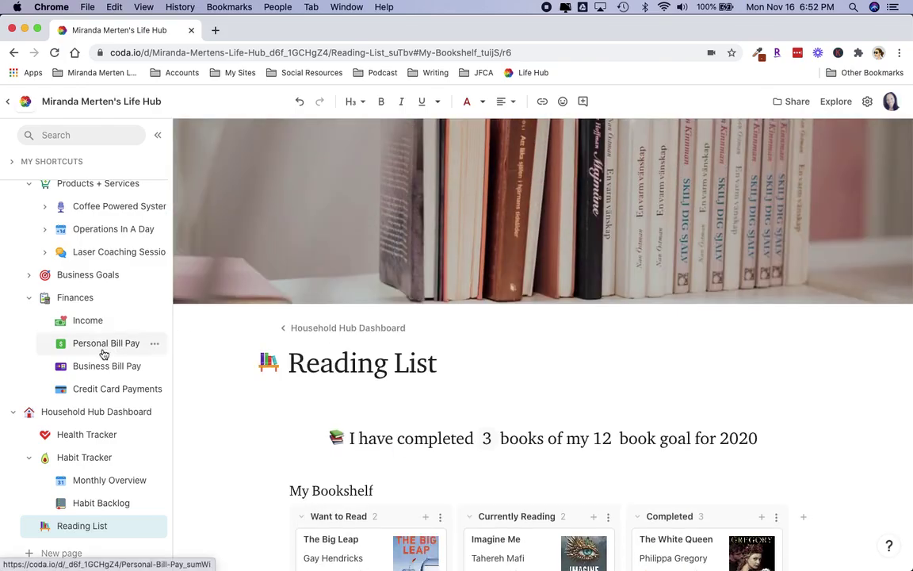
pyautogui.scroll(5, 103, 354)
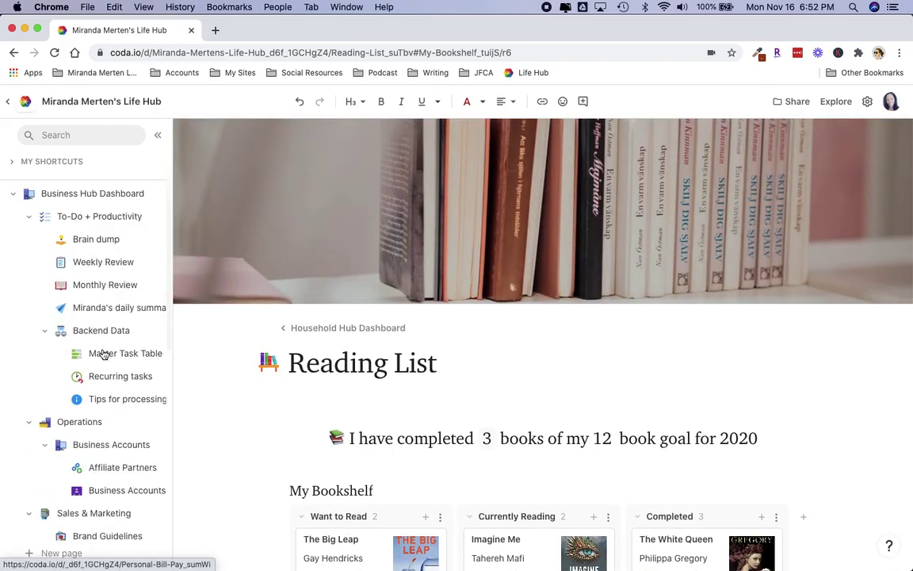
pyautogui.click(77, 219)
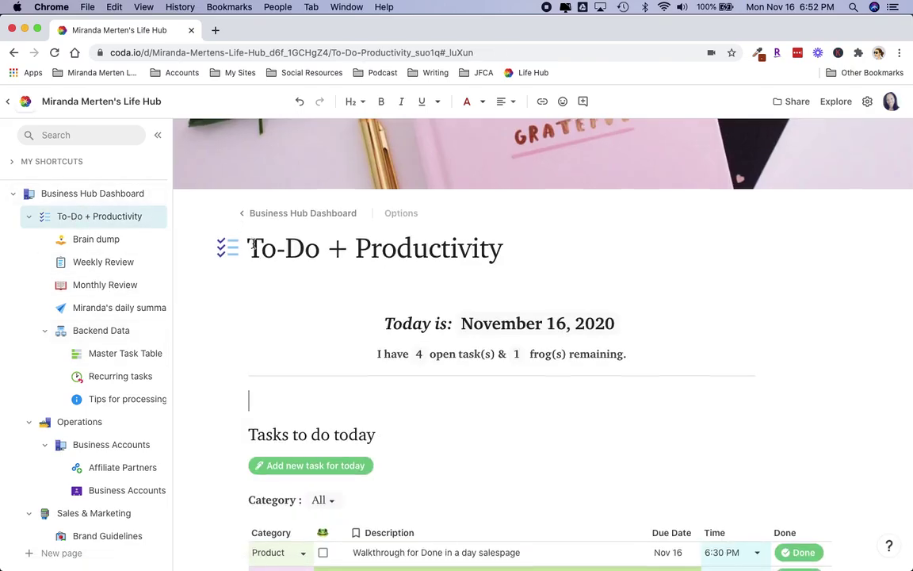
pyautogui.scroll(-2, 251, 242)
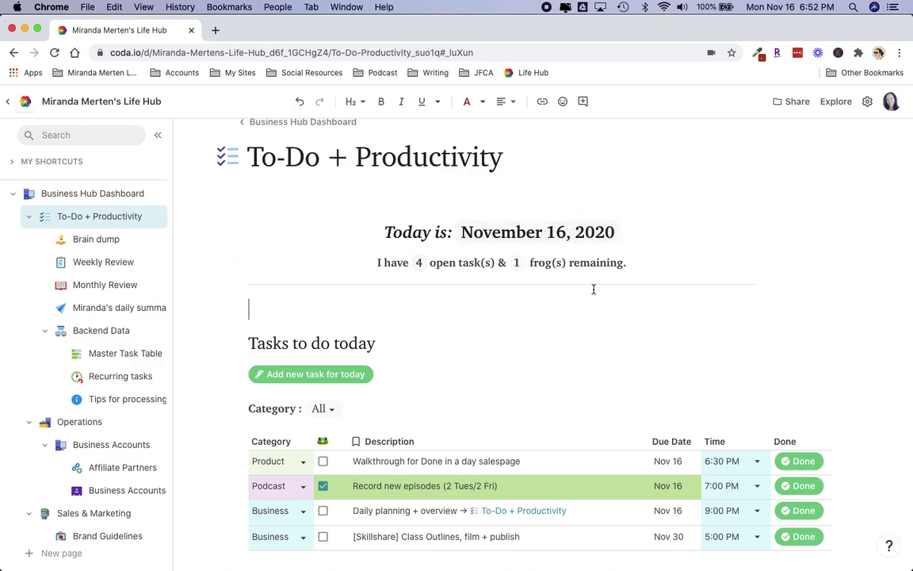
pyautogui.click(446, 273)
pyautogui.scroll(-3, 480, 290)
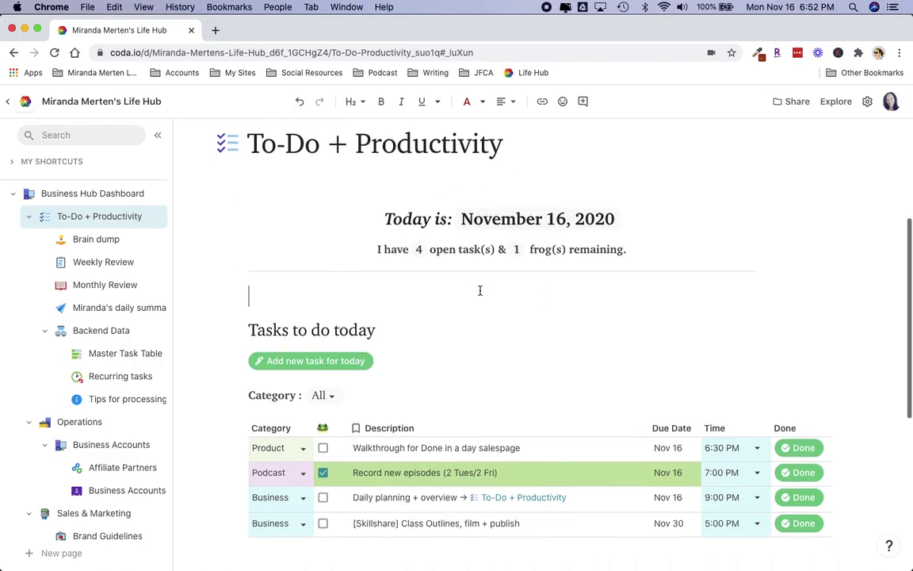
pyautogui.scroll(-5, 480, 290)
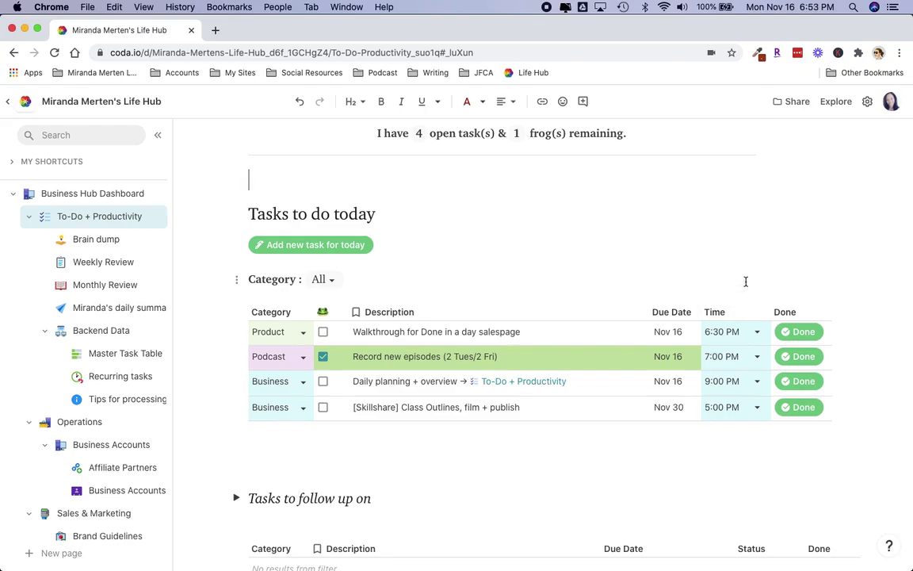
pyautogui.scroll(-2, 746, 291)
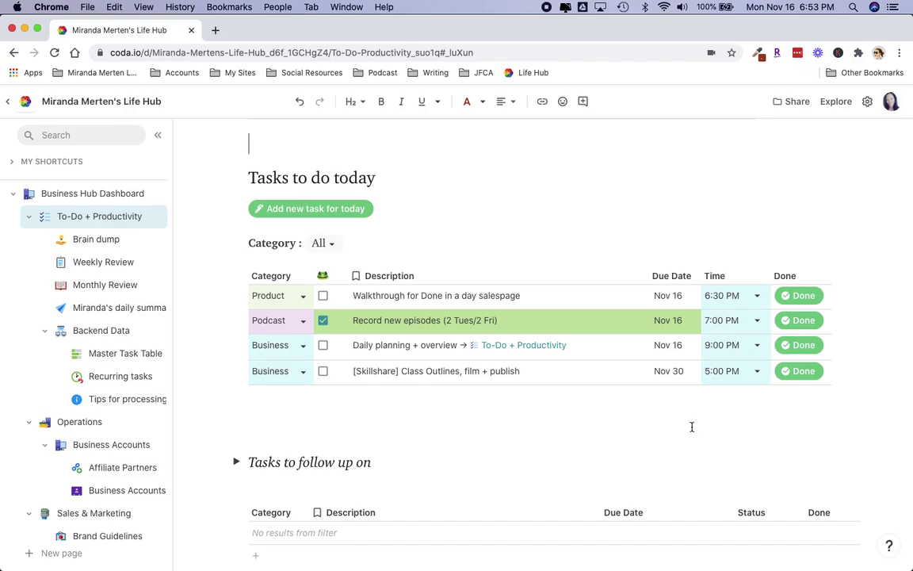
pyautogui.scroll(1, 644, 411)
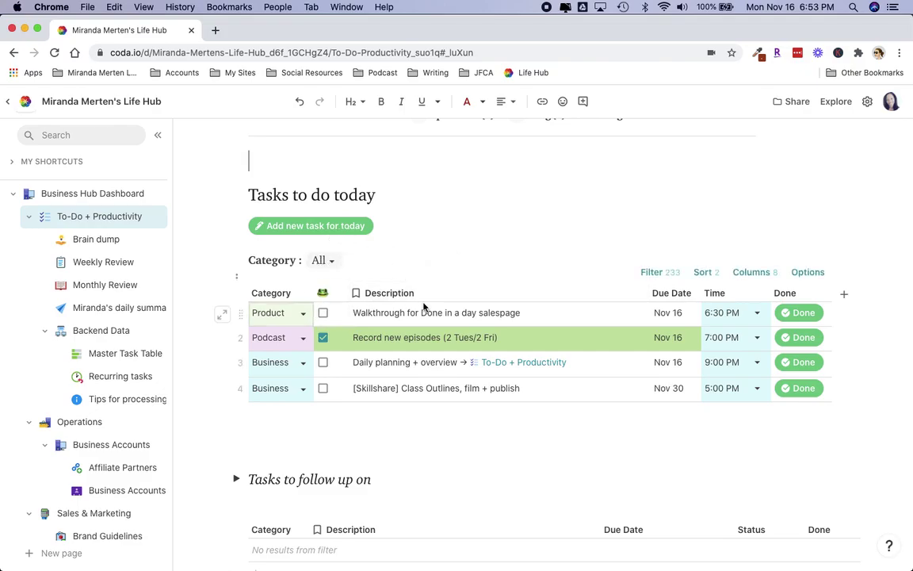
# Set the due date of "Walkthrough for Done in a day salespage" to Nov 9 in the Tasks to do today table
pyautogui.scroll(-1, 423, 306)
pyautogui.scroll(-2, 423, 306)
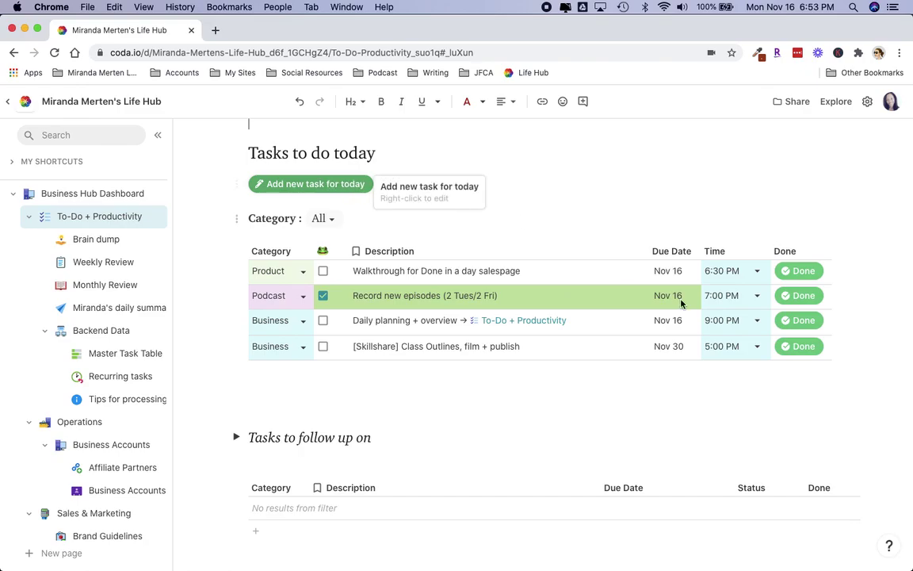
pyautogui.click(668, 272)
pyautogui.click(668, 271)
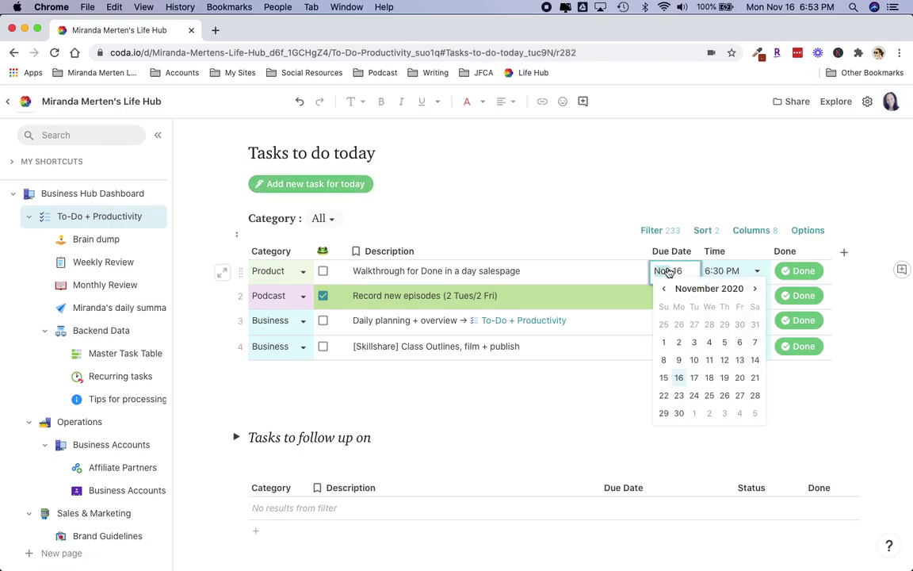
pyautogui.click(679, 360)
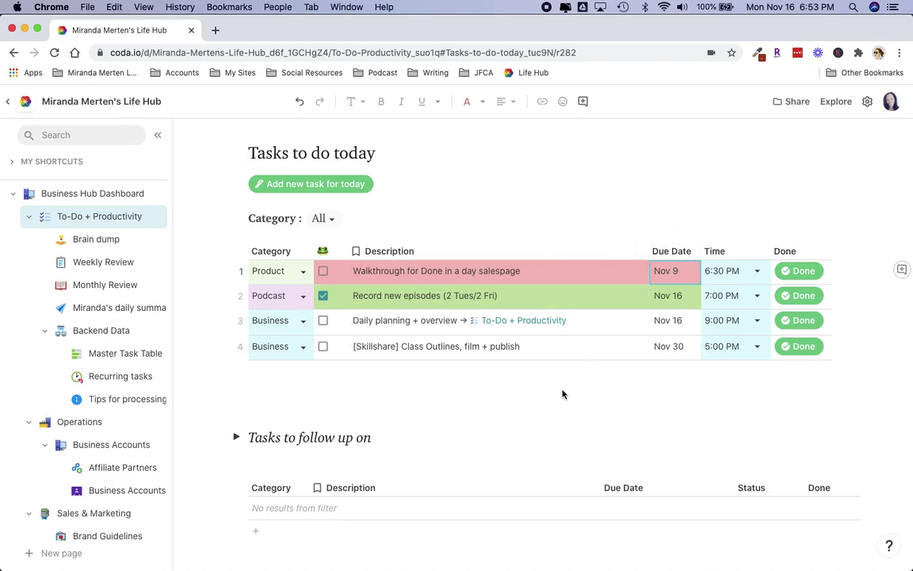
# Open the Brain dump page and review its task table, Gmail Messages table and written notes section
pyautogui.scroll(-3, 387, 388)
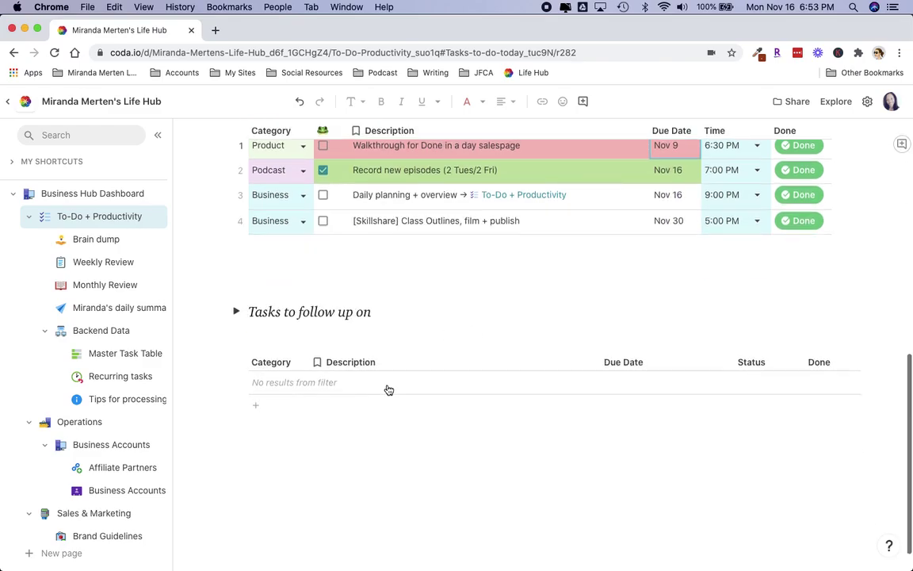
pyautogui.click(100, 241)
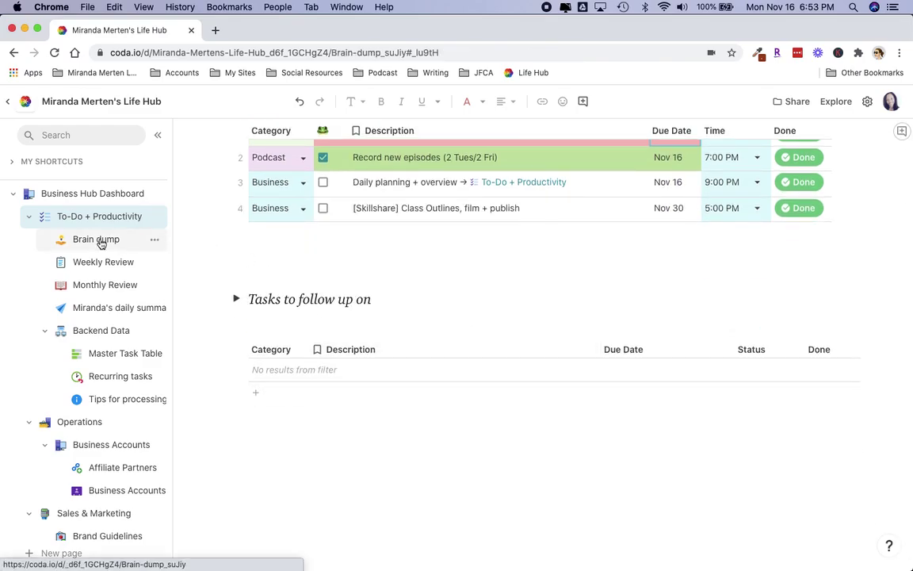
pyautogui.scroll(5, 277, 295)
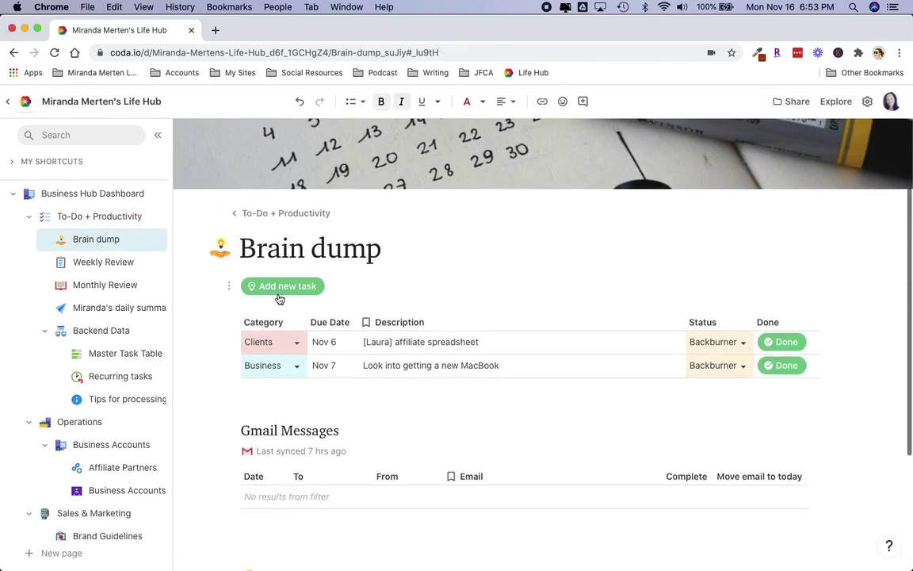
pyautogui.scroll(-3, 449, 321)
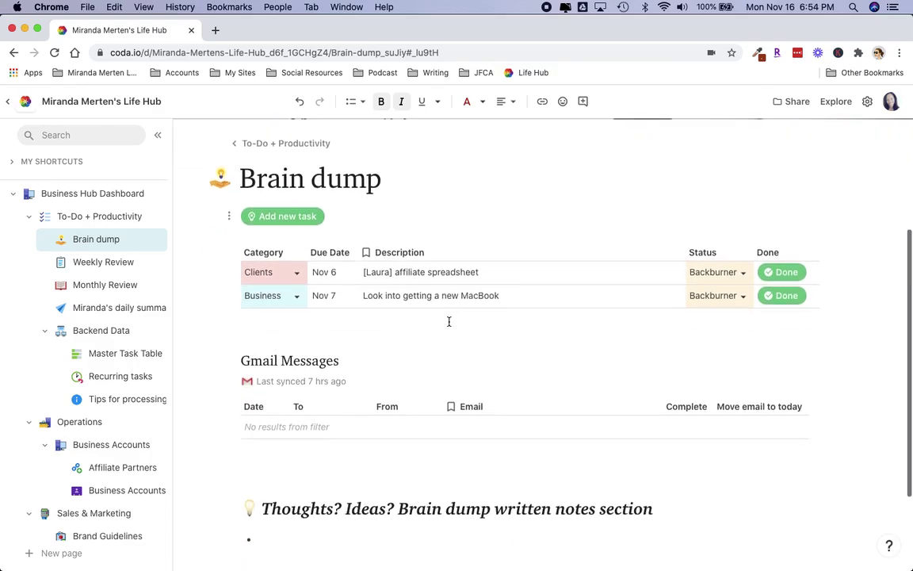
pyautogui.scroll(-1, 449, 321)
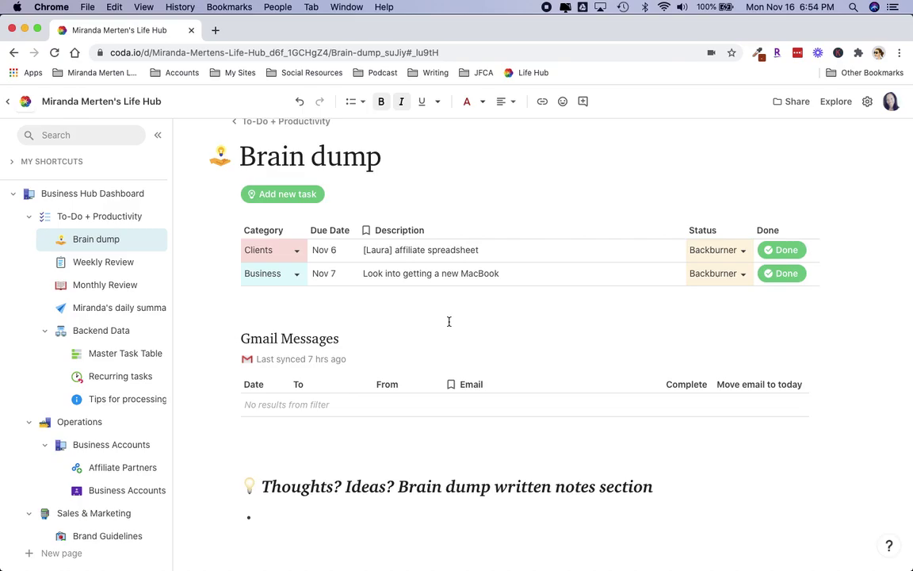
pyautogui.scroll(-3, 448, 321)
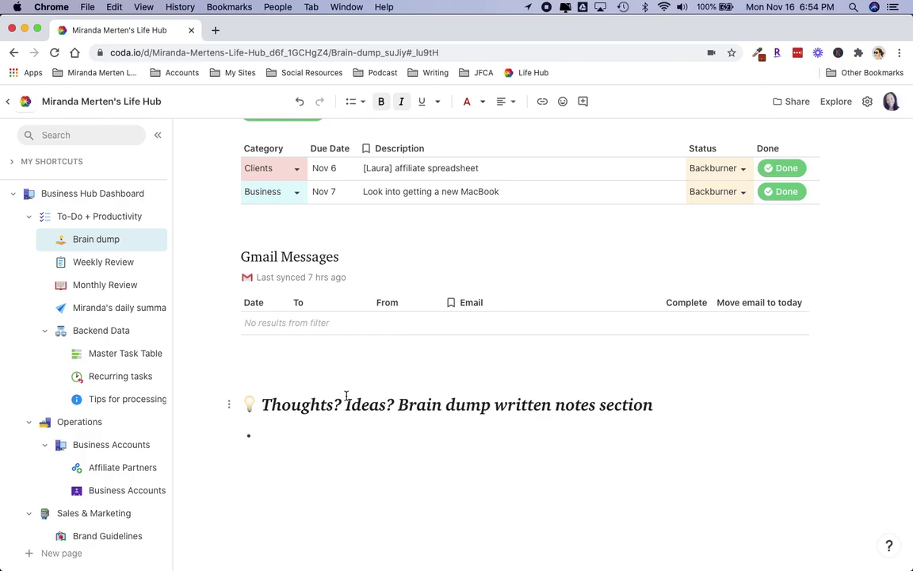
pyautogui.scroll(1, 346, 395)
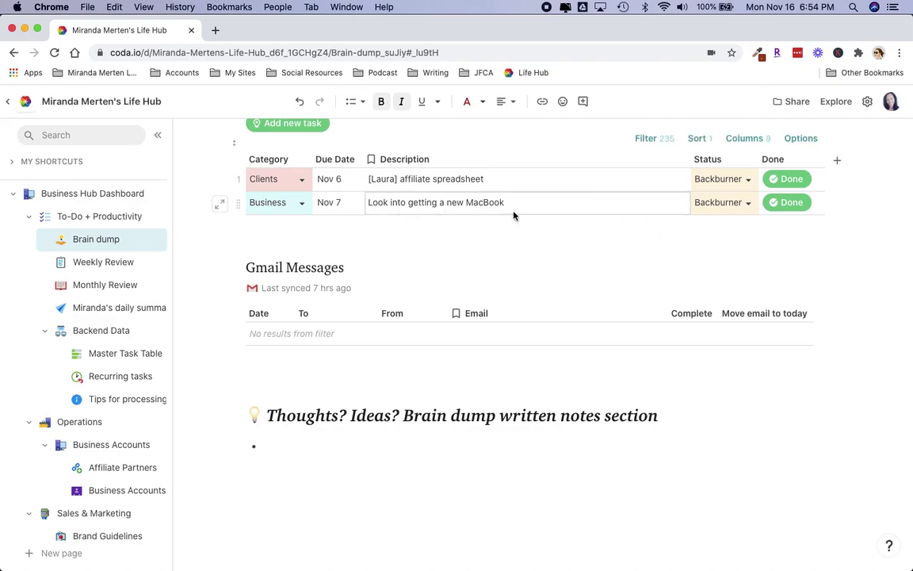
# Set the status of the "Look into getting a new MacBook" task to Next in the Brain dump table
pyautogui.click(750, 206)
pyautogui.scroll(3, 749, 203)
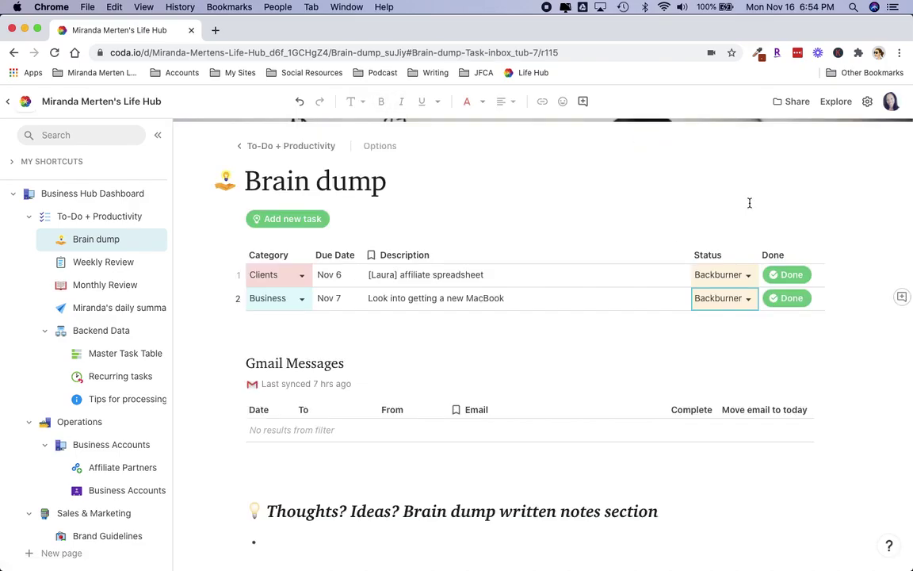
pyautogui.click(748, 301)
pyautogui.click(735, 333)
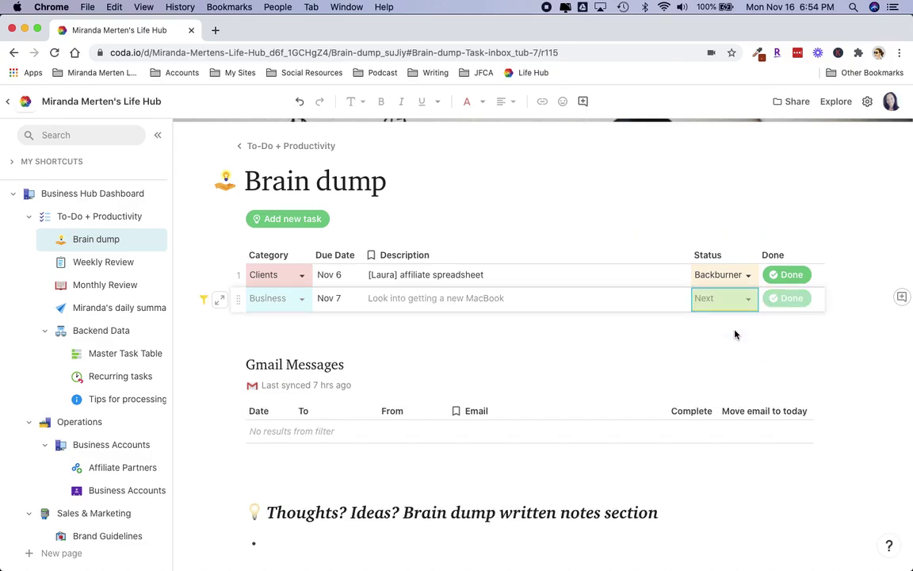
pyautogui.click(615, 336)
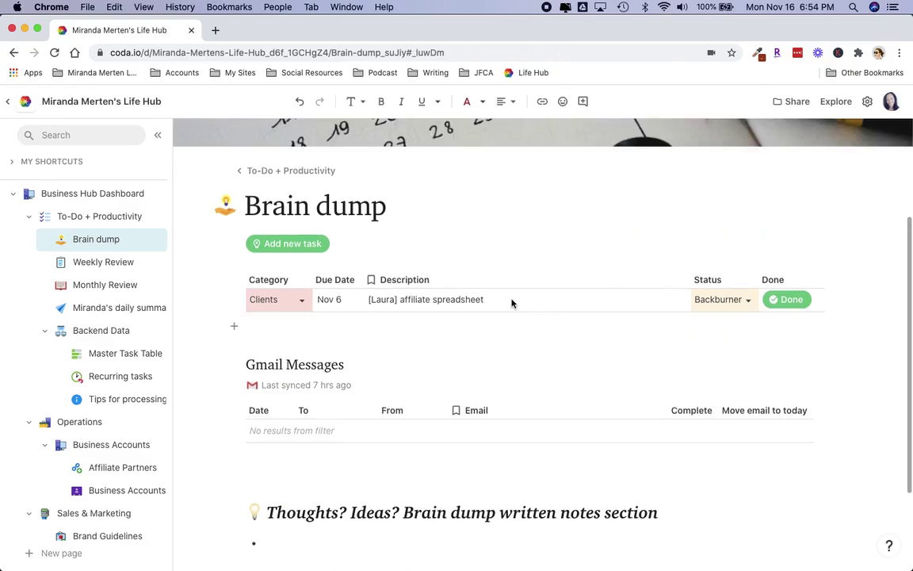
pyautogui.click(483, 329)
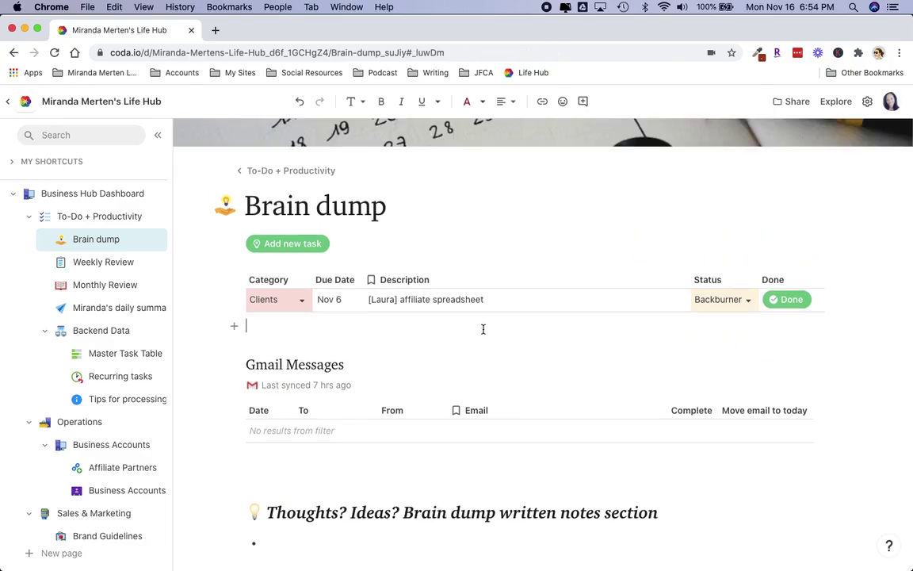
# Return to the To-Do + Productivity page and check the Tasks to do today table for the MacBook task
pyautogui.click(110, 217)
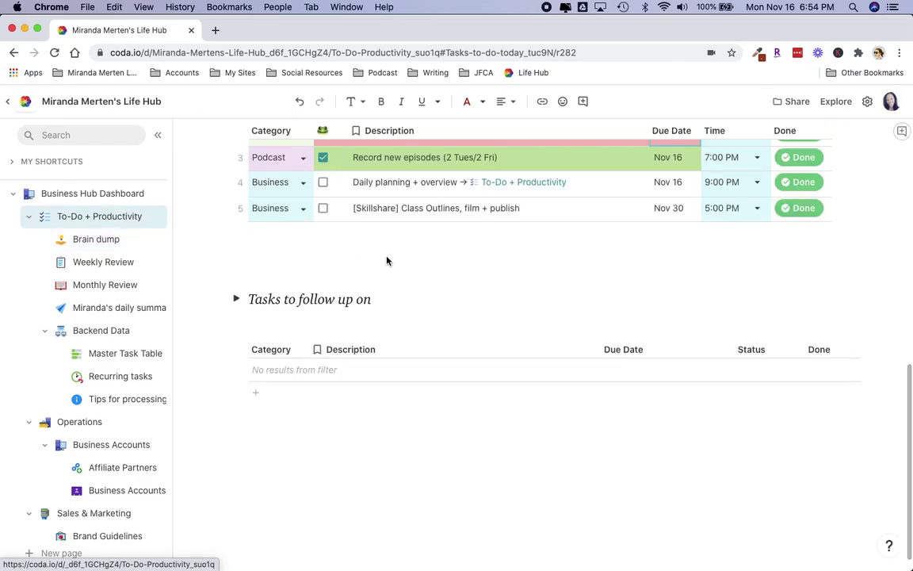
pyautogui.scroll(2, 389, 262)
pyautogui.scroll(2, 389, 262)
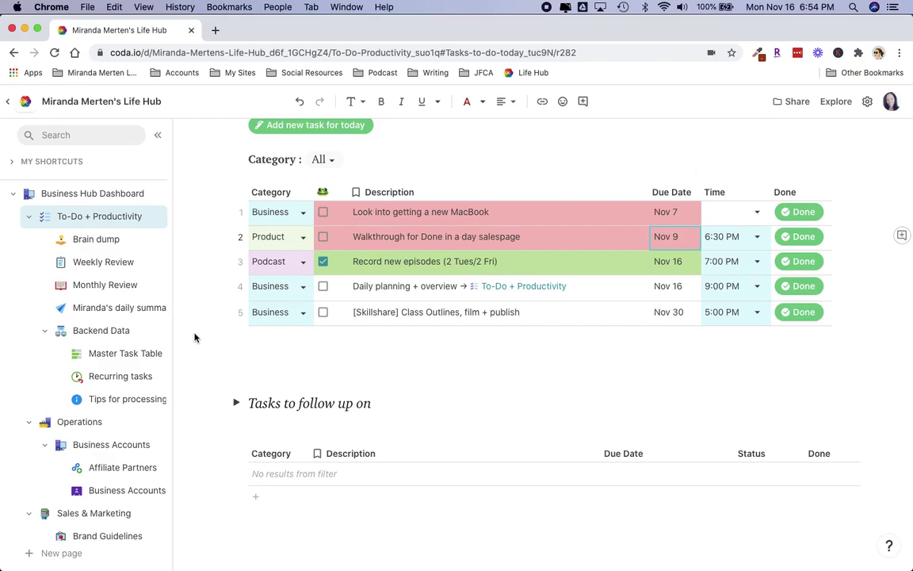
# Reopen the Brain dump page and examine the Gmail Messages table and its email columns
pyautogui.click(94, 245)
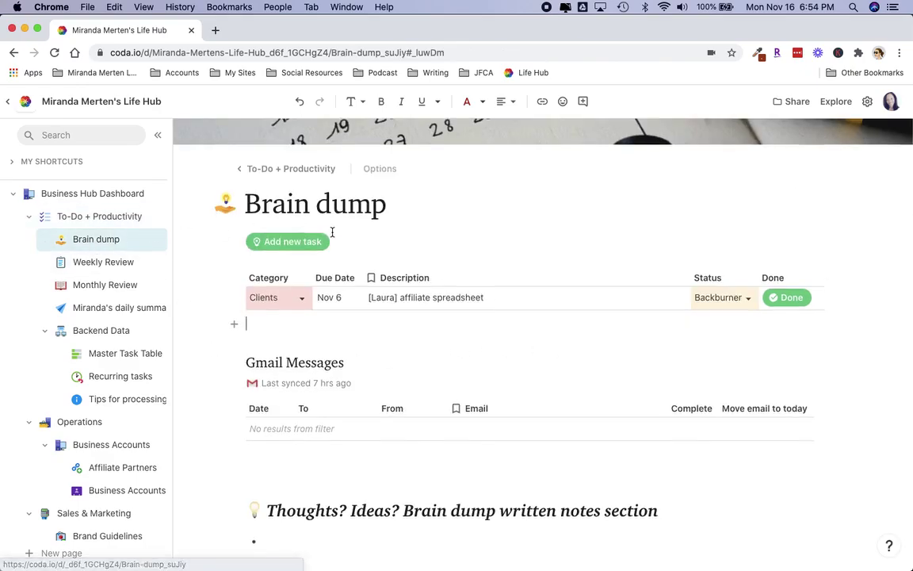
pyautogui.scroll(-3, 332, 232)
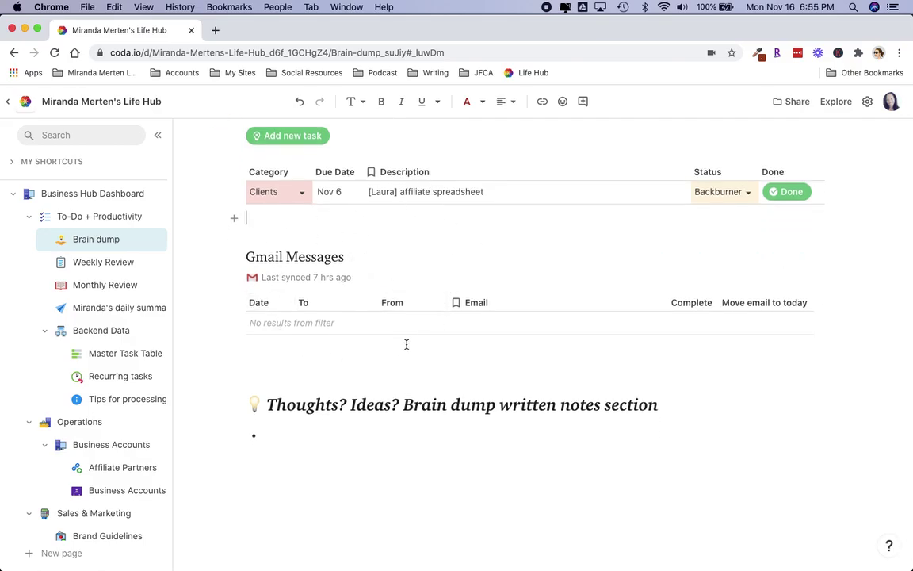
pyautogui.moveTo(354, 287)
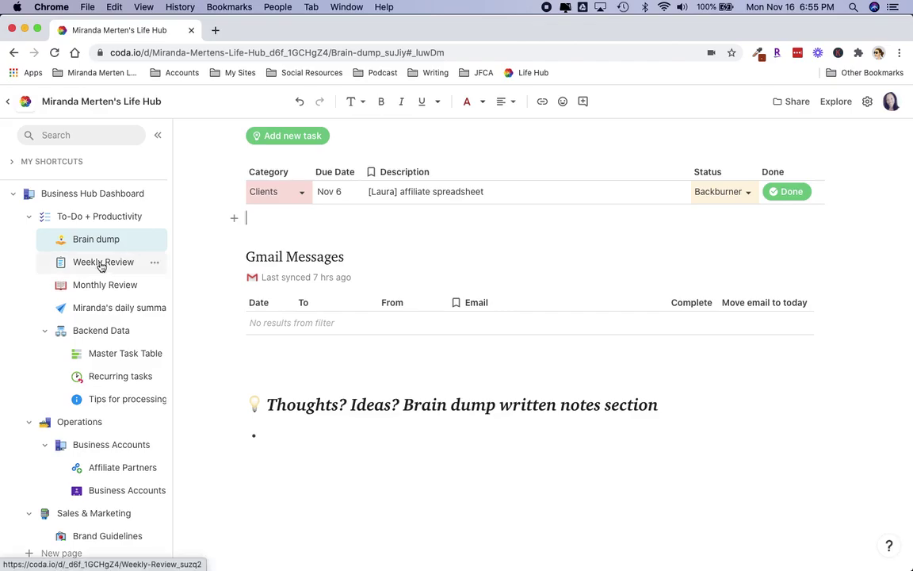
# Open the Weekly Review page and review its checklist, including the Brain dump, Gmail Messages and Plann links
pyautogui.scroll(-2, 101, 266)
pyautogui.scroll(2, 94, 264)
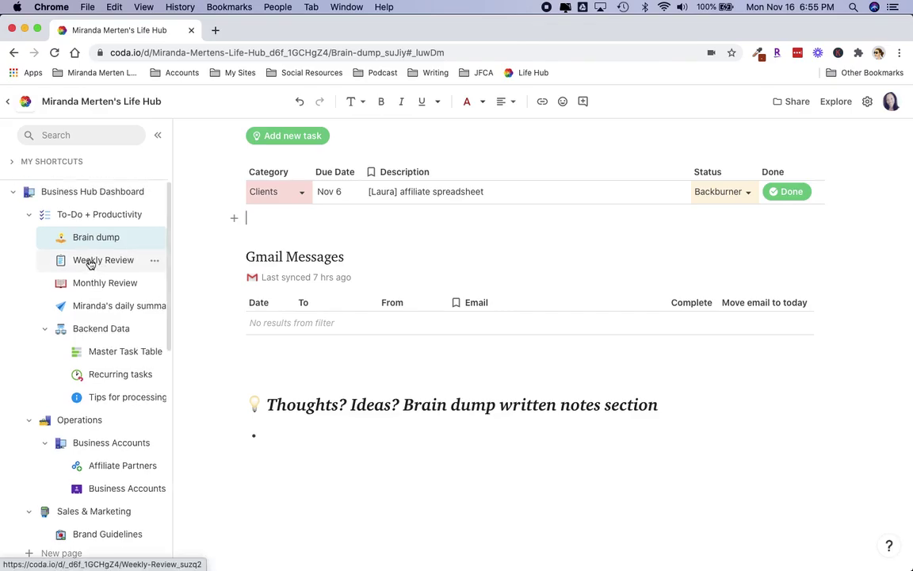
pyautogui.click(91, 262)
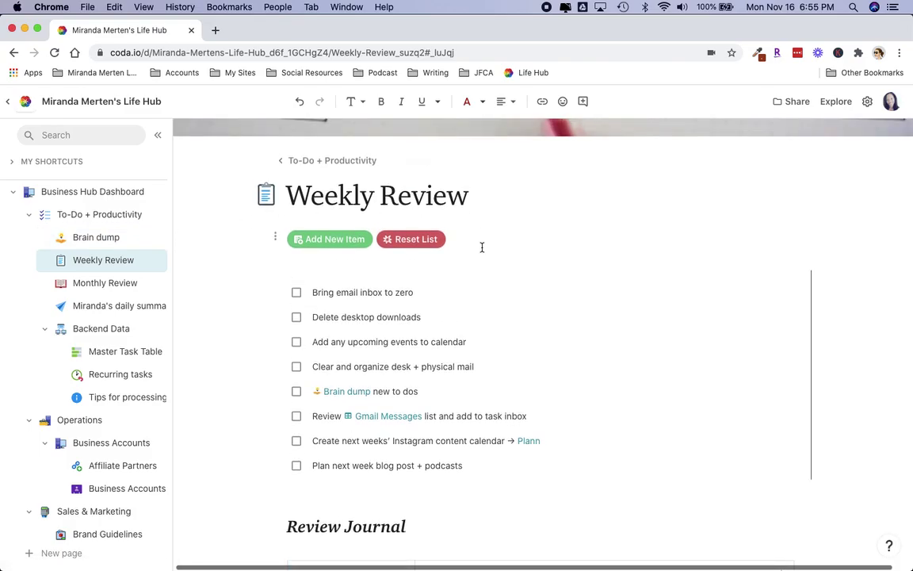
pyautogui.scroll(-1, 481, 247)
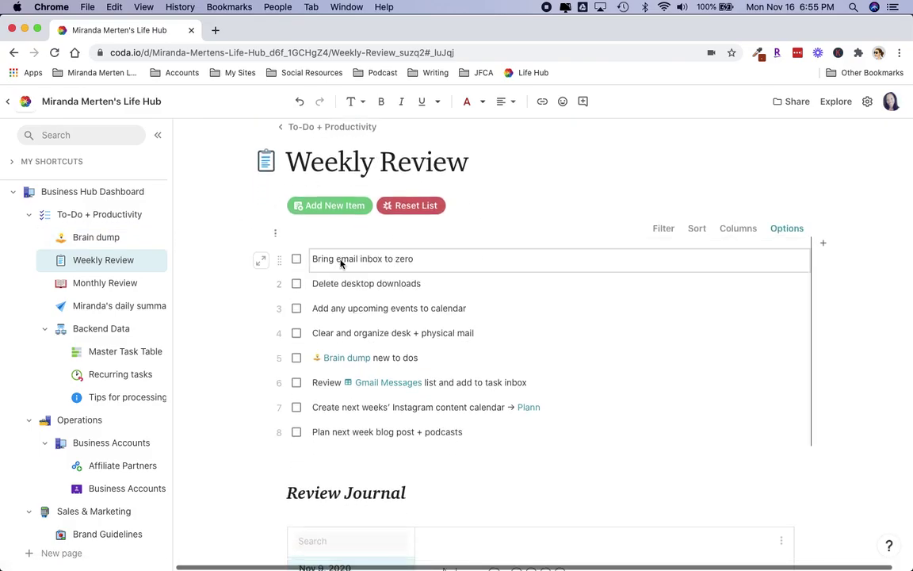
pyautogui.scroll(-1, 428, 309)
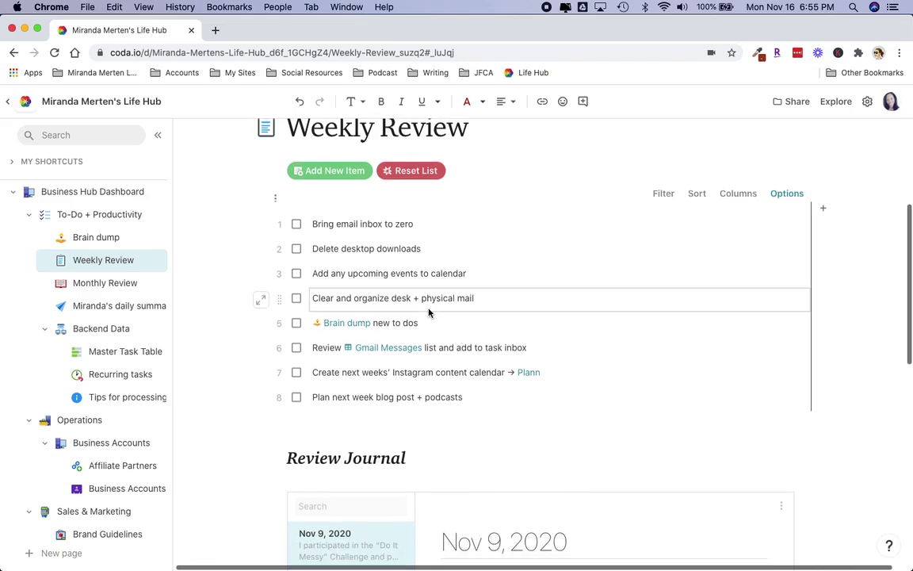
pyautogui.scroll(-1, 428, 313)
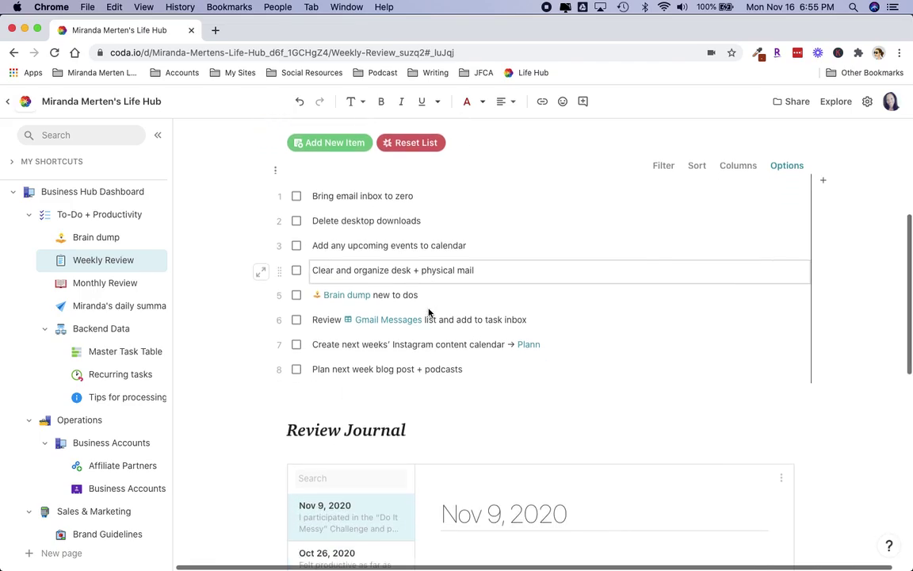
pyautogui.moveTo(353, 302)
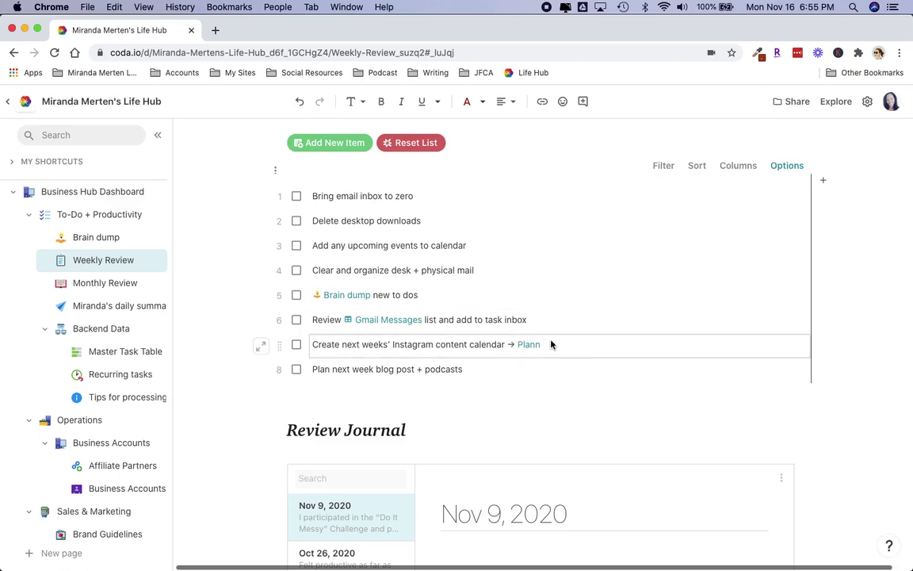
pyautogui.moveTo(529, 349)
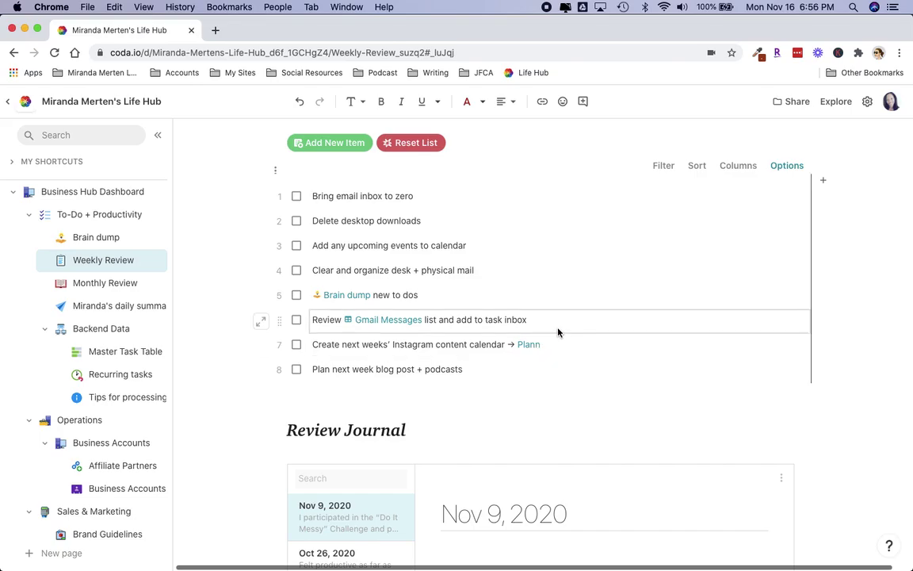
pyautogui.scroll(-2, 466, 352)
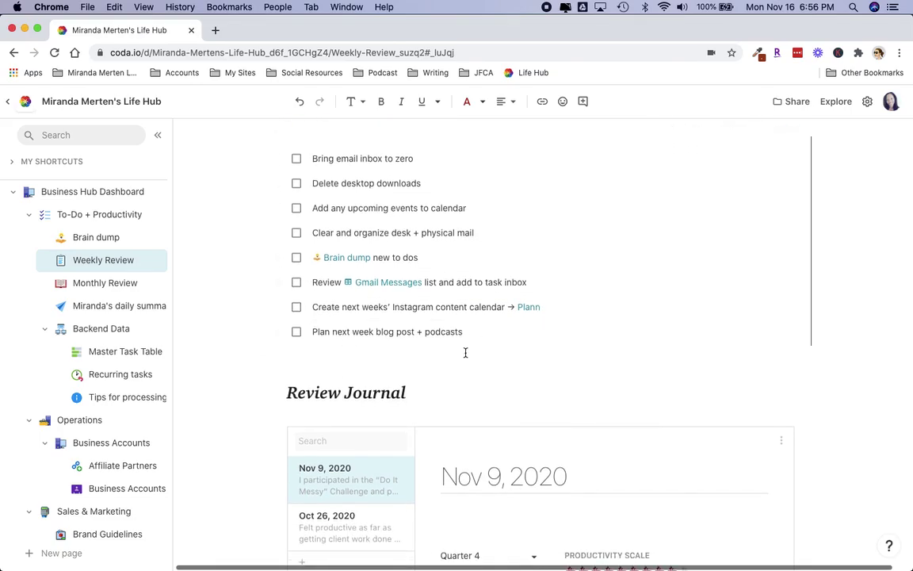
pyautogui.scroll(3, 514, 249)
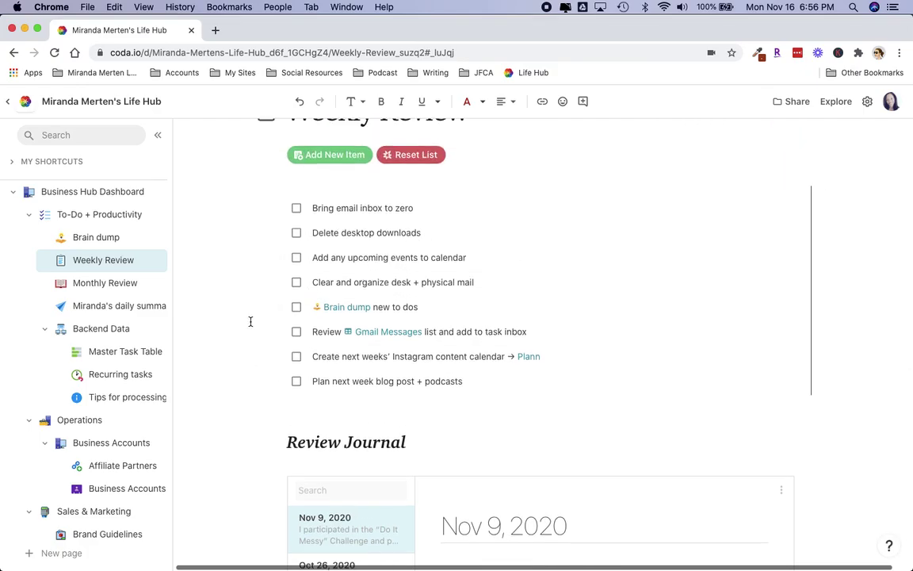
pyautogui.scroll(-1, 250, 321)
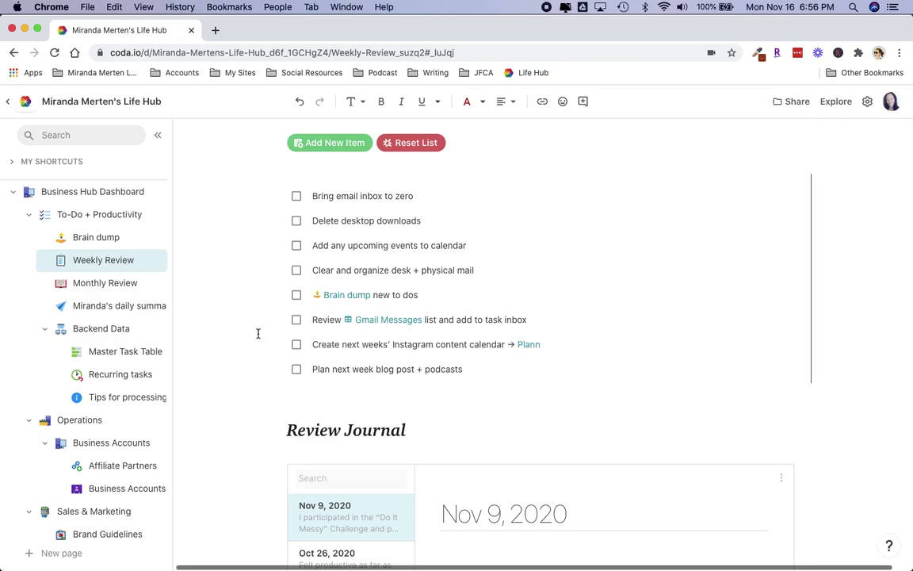
# Examine the Nov 9, 2020 entry in the Review Journal, including its productivity scale, wins and thoughts for next week
pyautogui.scroll(-5, 262, 351)
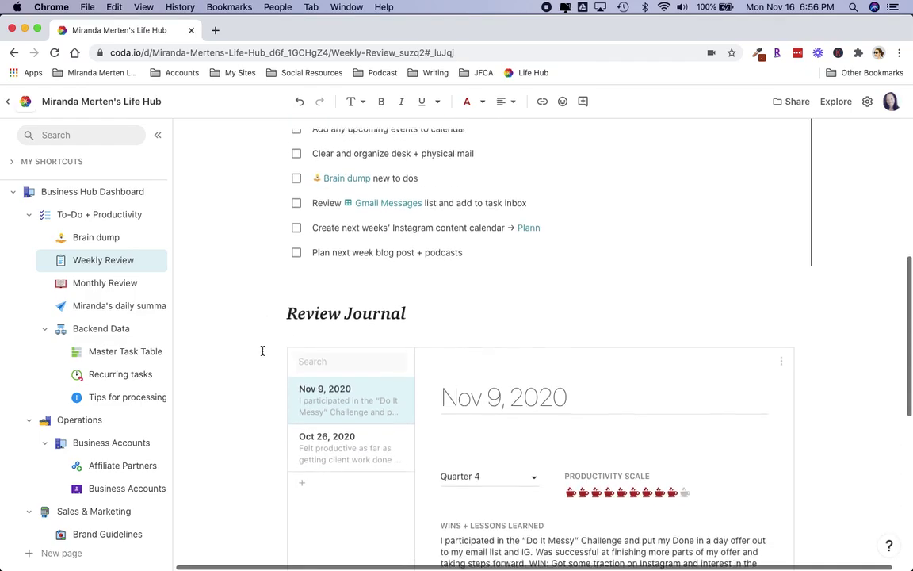
pyautogui.scroll(-2, 262, 351)
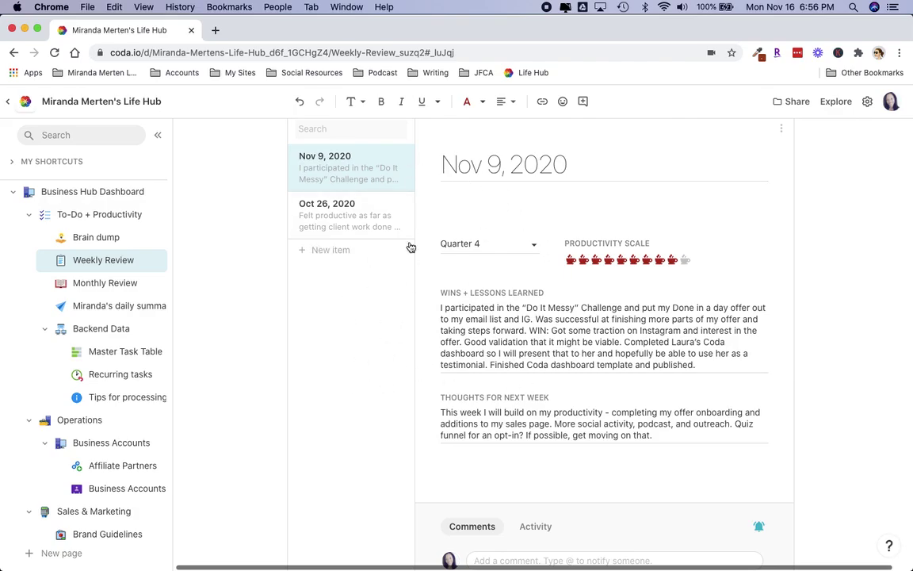
pyautogui.scroll(-3, 370, 432)
pyautogui.scroll(6, 370, 434)
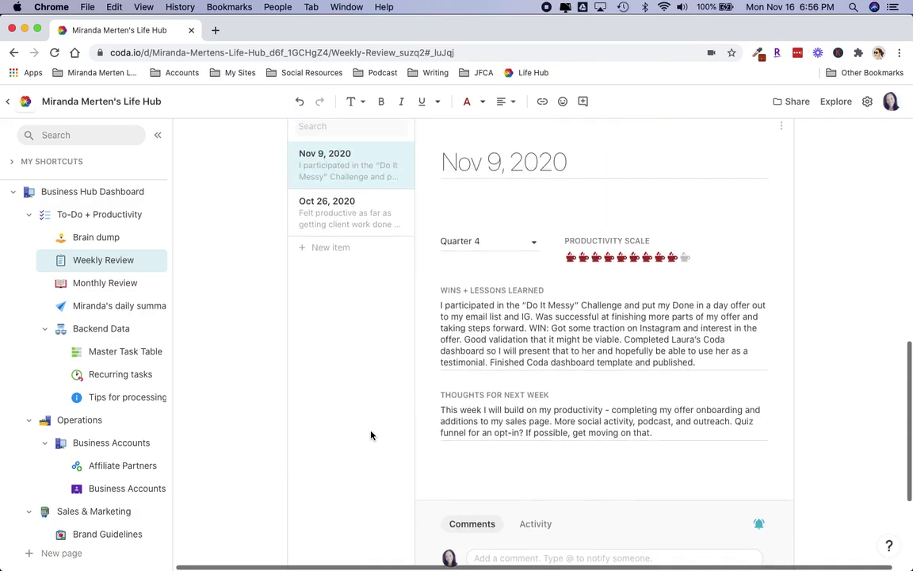
pyautogui.scroll(3, 370, 435)
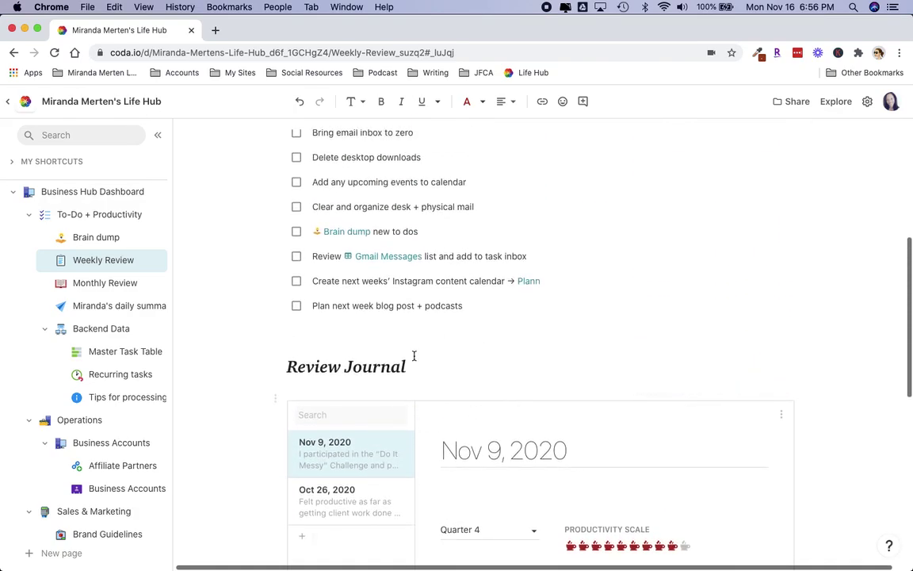
pyautogui.scroll(2, 481, 353)
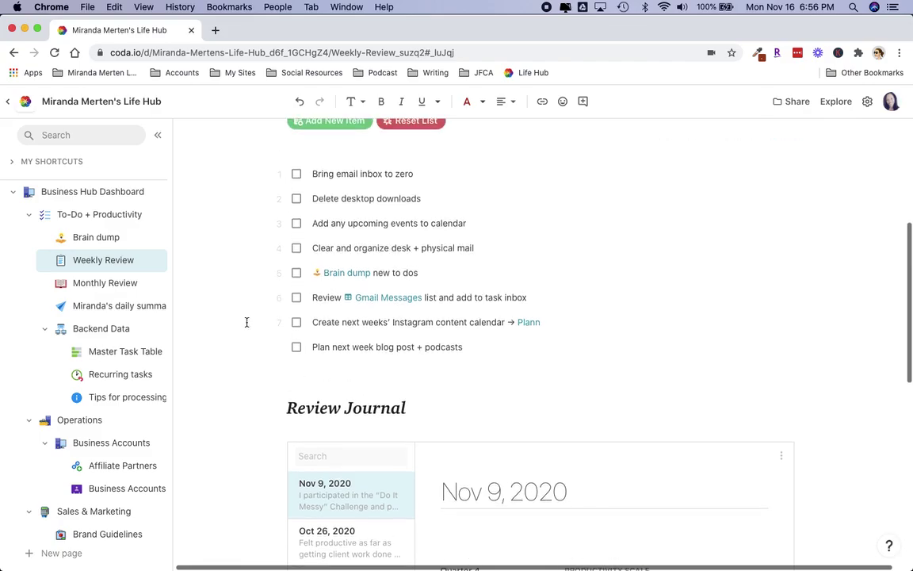
pyautogui.scroll(1, 247, 321)
# Open the Monthly Review page and review its checklist and the November entry in the Monthly Review Journal
pyautogui.click(118, 288)
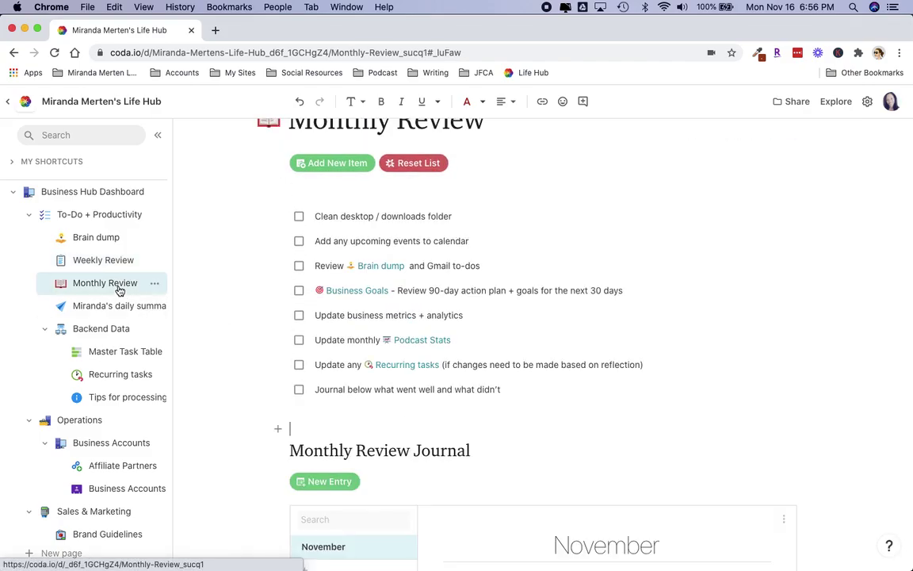
pyautogui.scroll(-1, 279, 196)
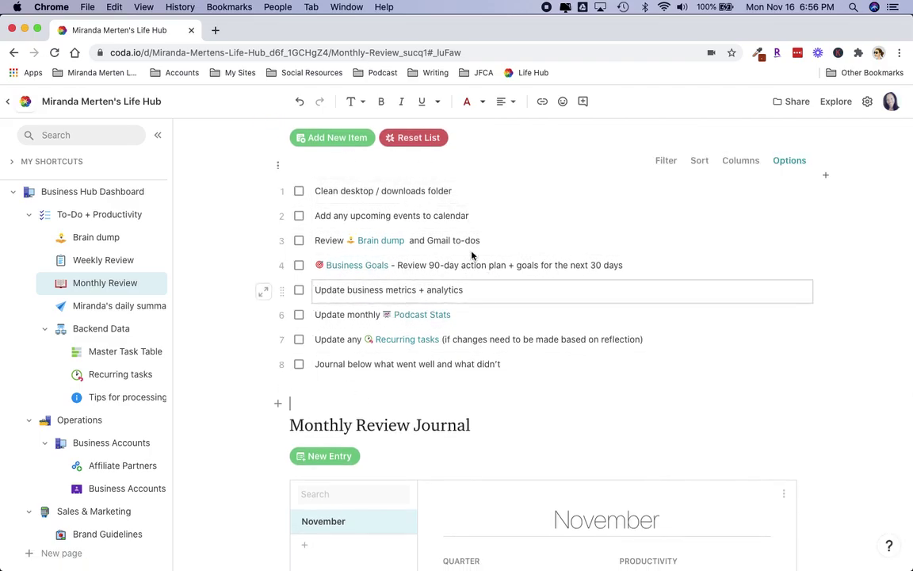
pyautogui.scroll(-1, 443, 234)
pyautogui.scroll(-2, 442, 235)
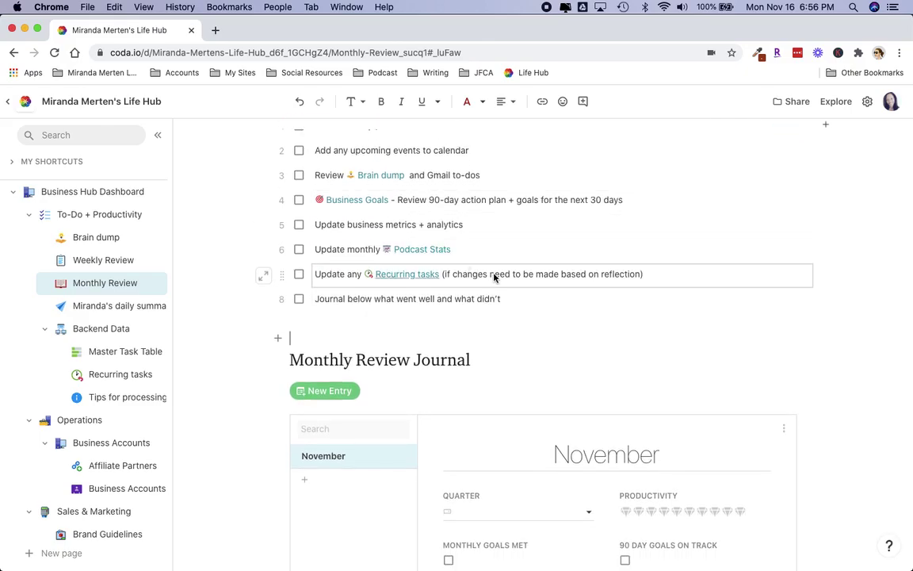
pyautogui.scroll(-5, 550, 264)
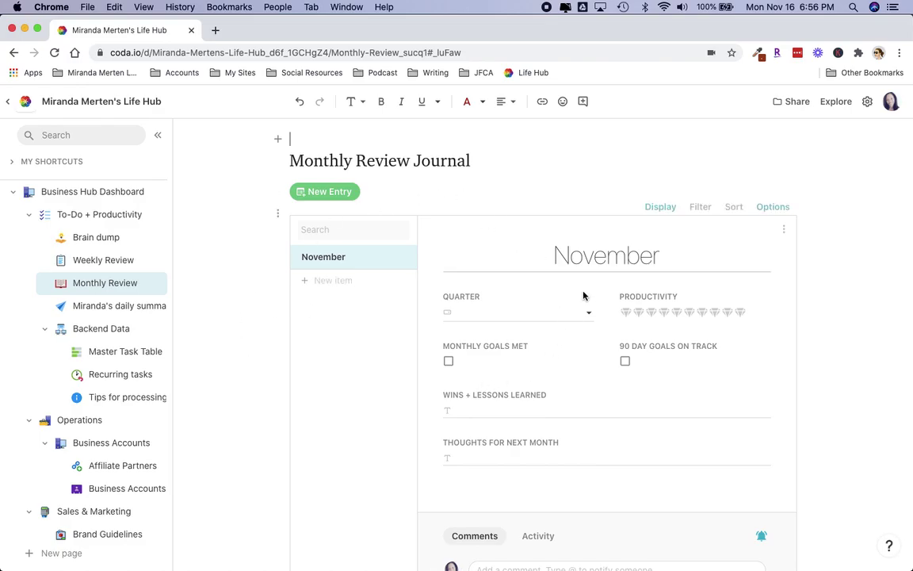
pyautogui.scroll(-1, 575, 325)
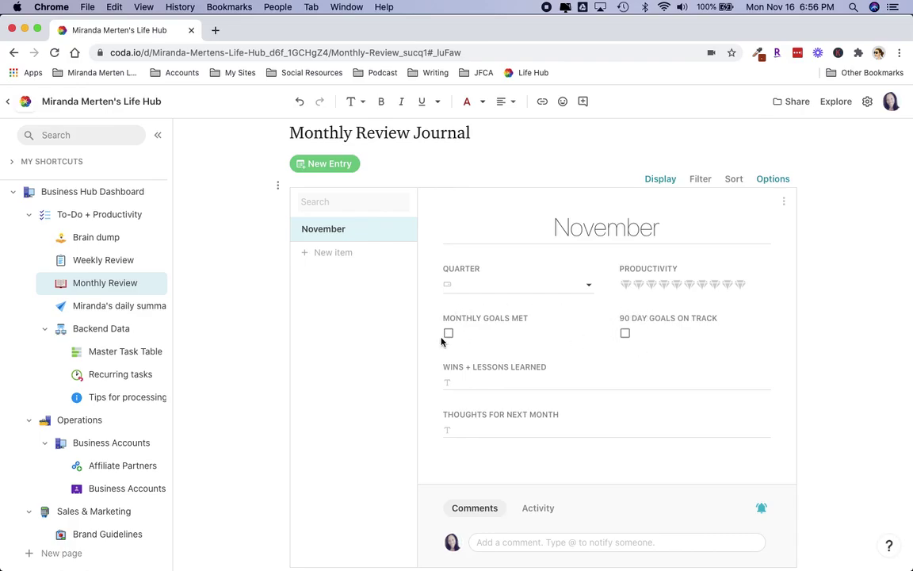
pyautogui.scroll(-1, 444, 342)
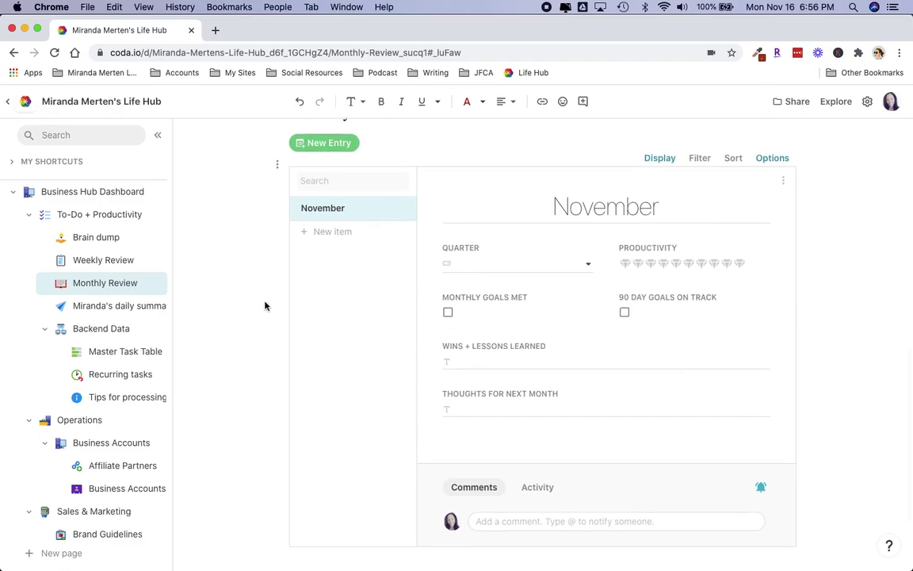
# Open the daily summary page and review its table of upcoming tasks and their statuses
pyautogui.click(94, 307)
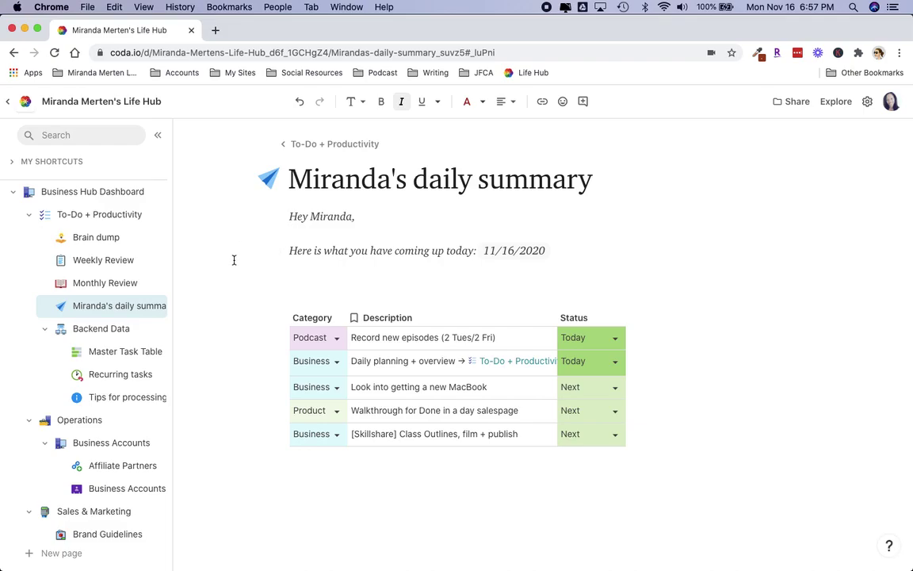
# Open the Recurring tasks page under Backend Data and review the Daily recurring tasks table near its beginning
pyautogui.scroll(-2, 125, 252)
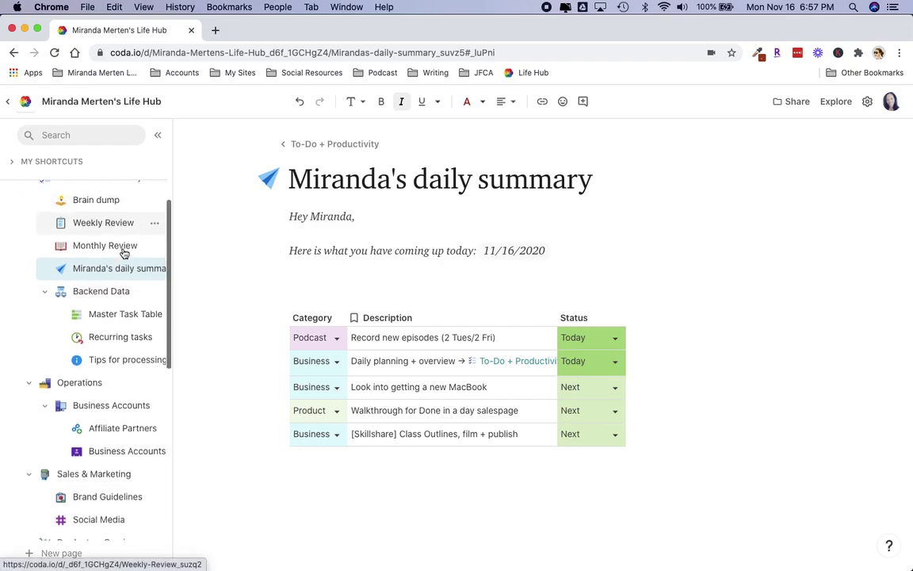
pyautogui.click(117, 311)
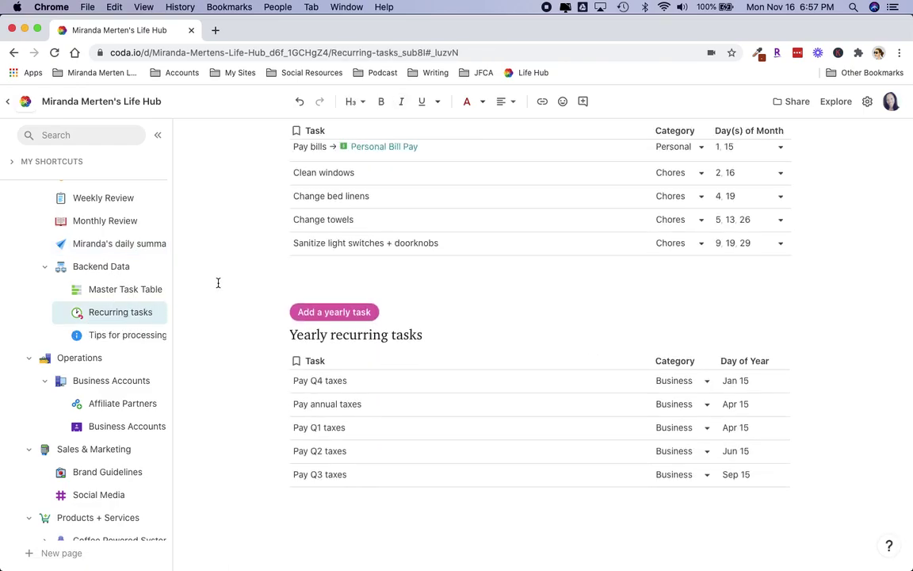
pyautogui.scroll(1, 218, 283)
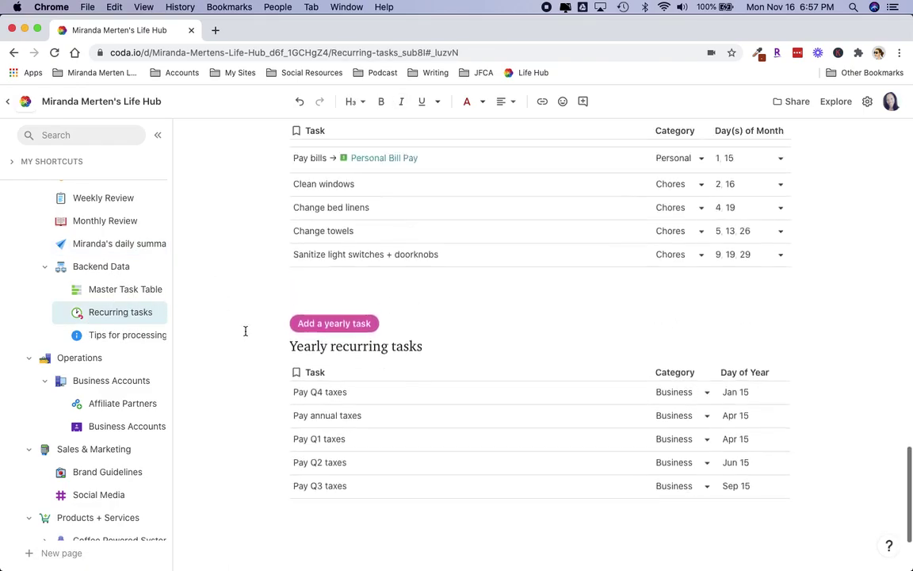
pyautogui.scroll(15, 245, 330)
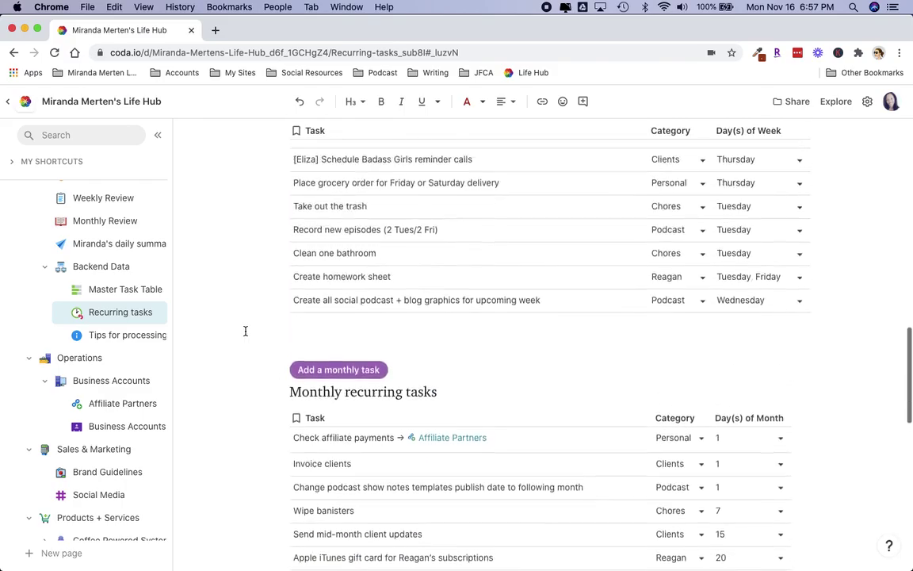
pyautogui.scroll(15, 245, 331)
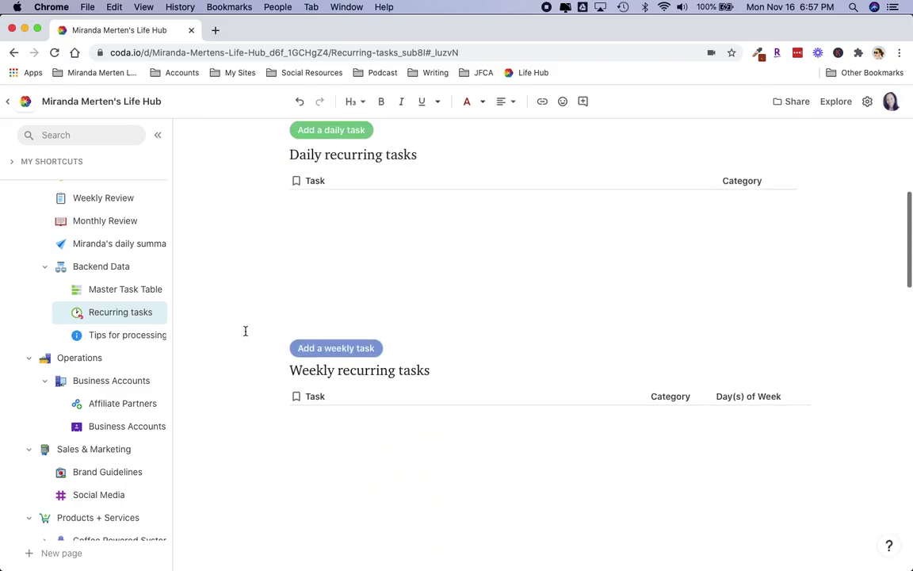
pyautogui.scroll(3, 245, 331)
pyautogui.scroll(-2, 245, 331)
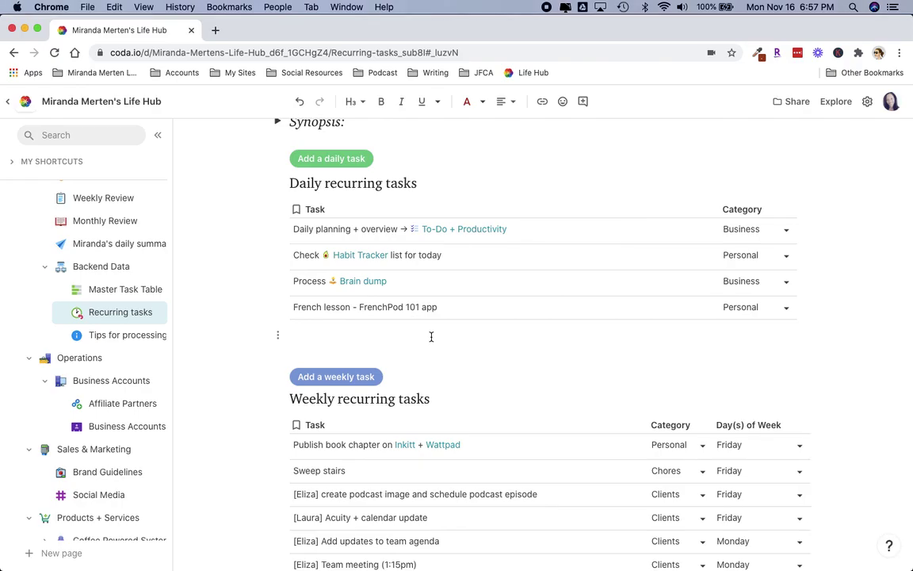
# Examine the Weekly and Monthly recurring tasks tables with their categories and assigned days
pyautogui.scroll(-8, 431, 336)
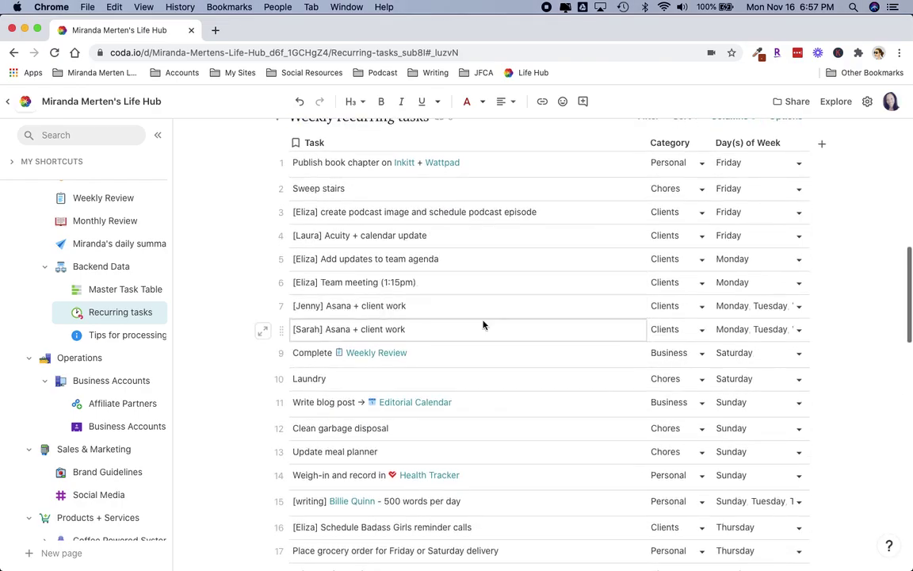
pyautogui.scroll(-2, 484, 325)
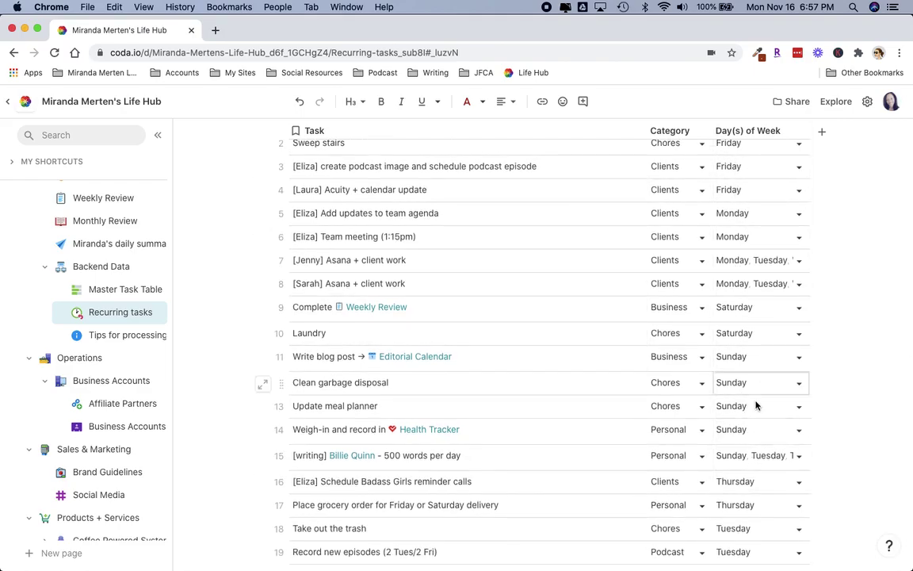
pyautogui.scroll(-2, 755, 405)
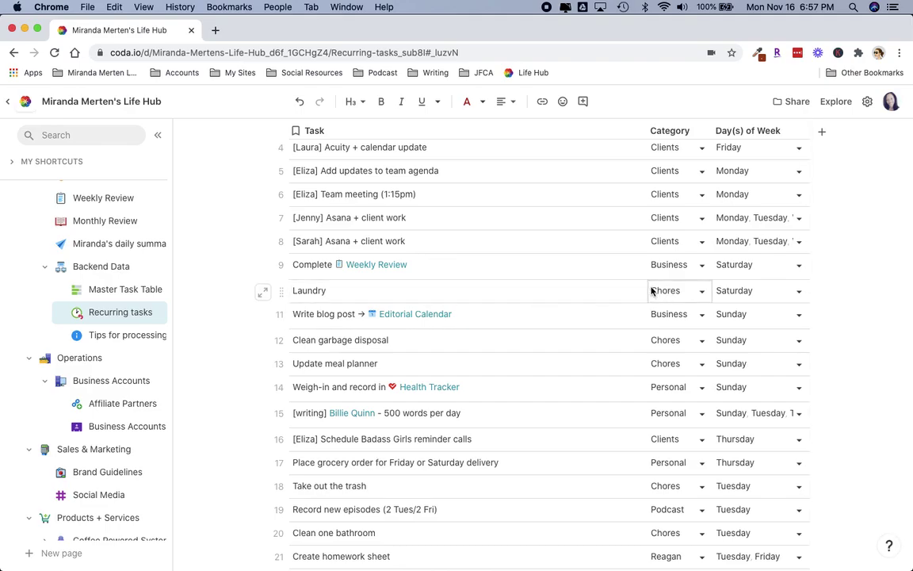
pyautogui.scroll(-3, 624, 296)
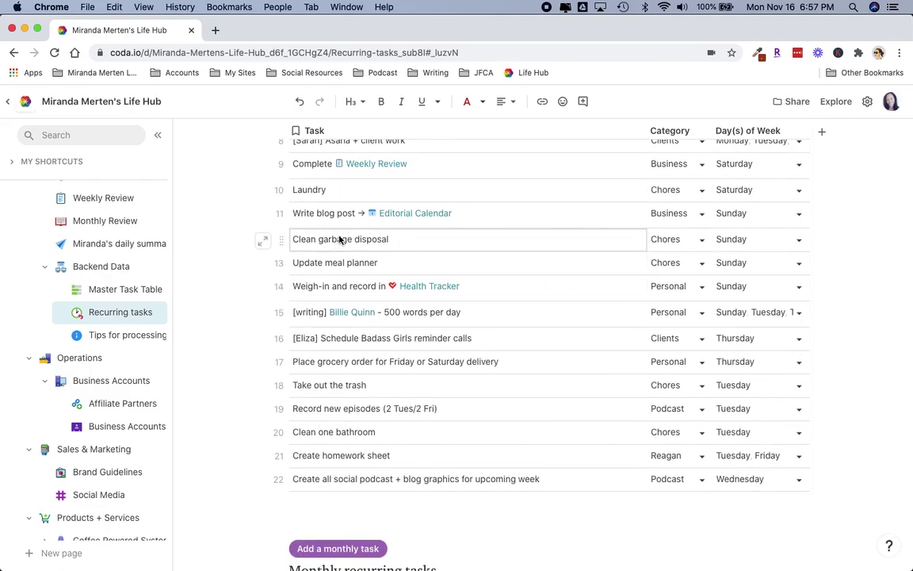
pyautogui.scroll(-1, 467, 249)
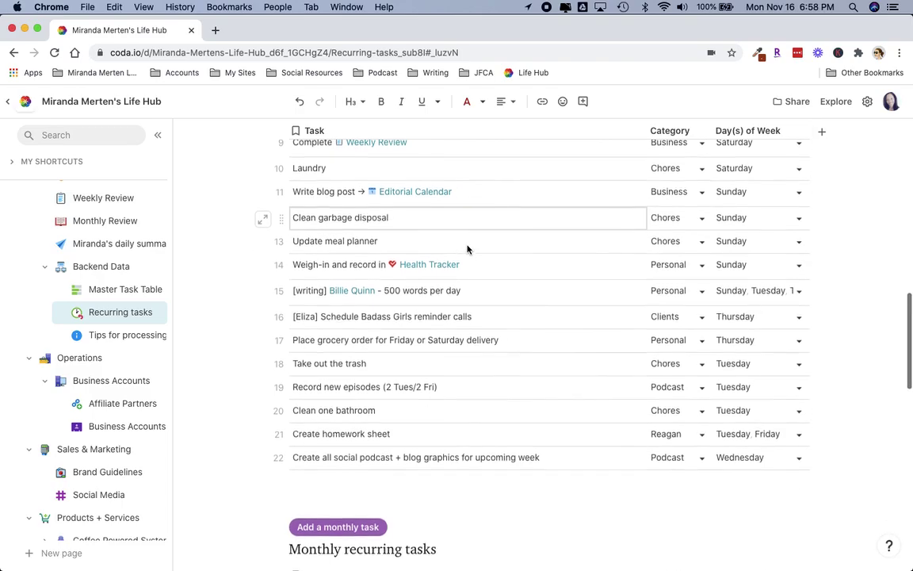
pyautogui.scroll(-5, 467, 249)
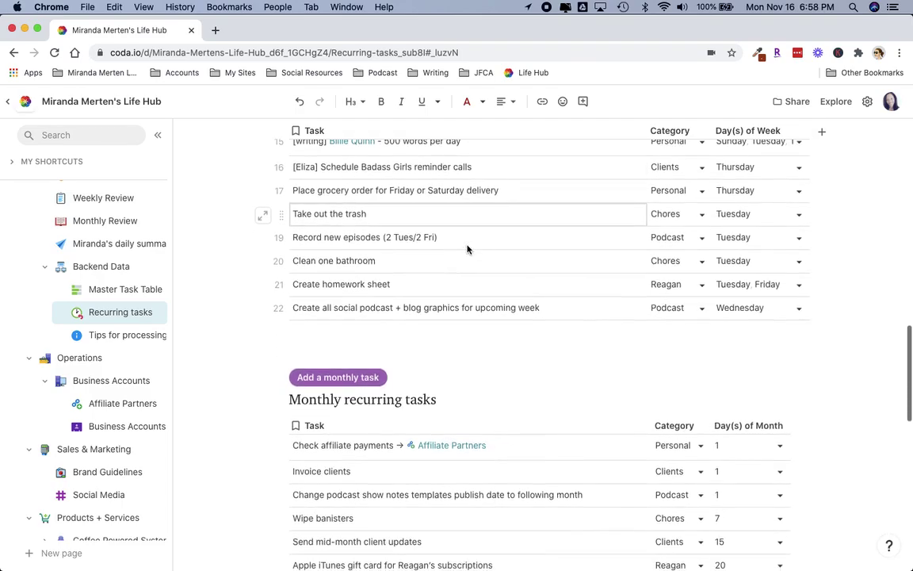
pyautogui.scroll(-9, 467, 249)
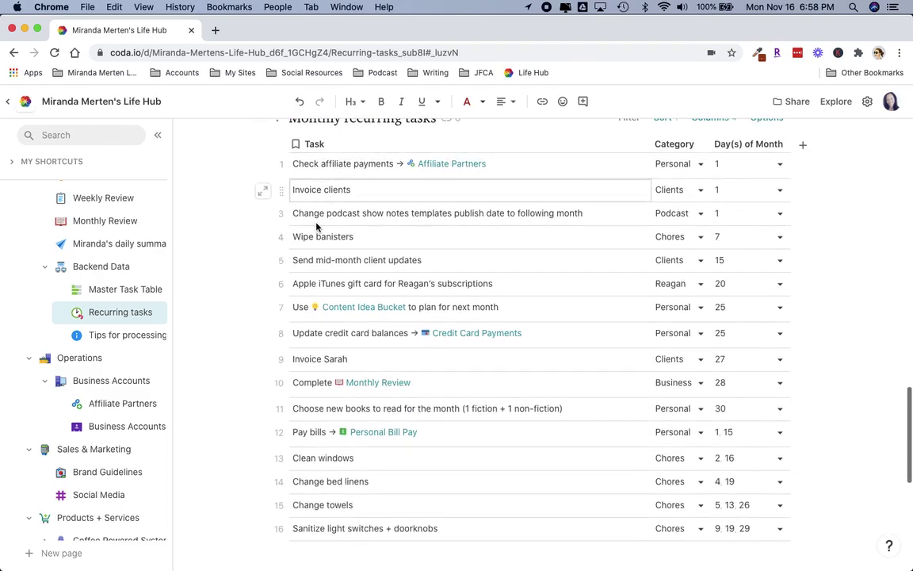
# Review the remaining Monthly recurring tasks and the Yearly recurring tasks table with its categories and days of year
pyautogui.scroll(-1, 318, 227)
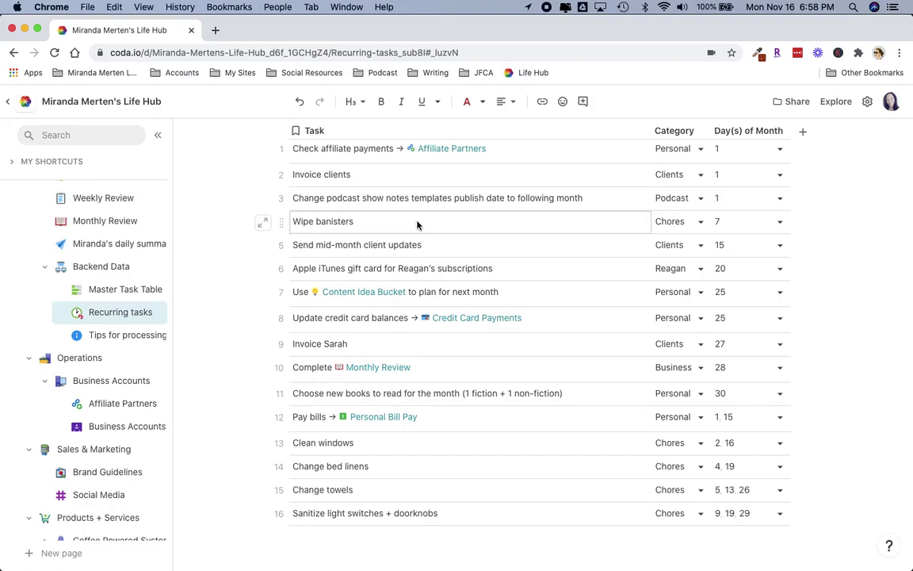
pyautogui.scroll(-3, 236, 192)
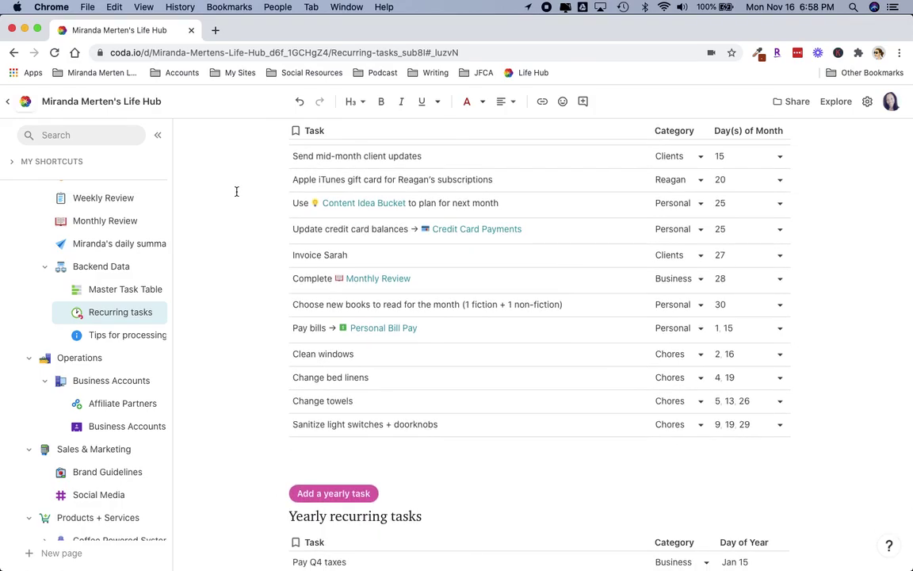
pyautogui.scroll(-5, 236, 191)
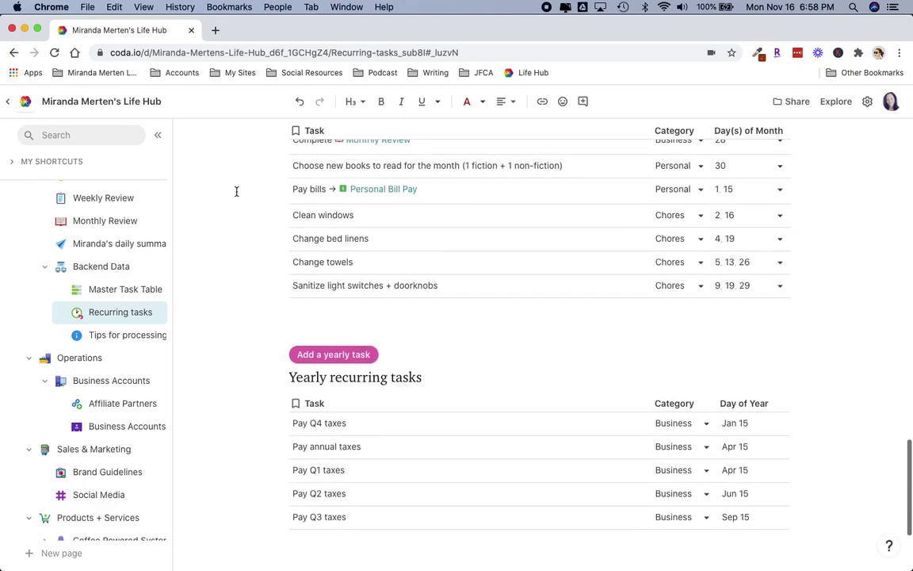
pyautogui.scroll(-2, 236, 191)
# Open the Business Accounts subpage under Operations and review its Accounts list and the details of the Approve Me entry
pyautogui.scroll(-2, 119, 230)
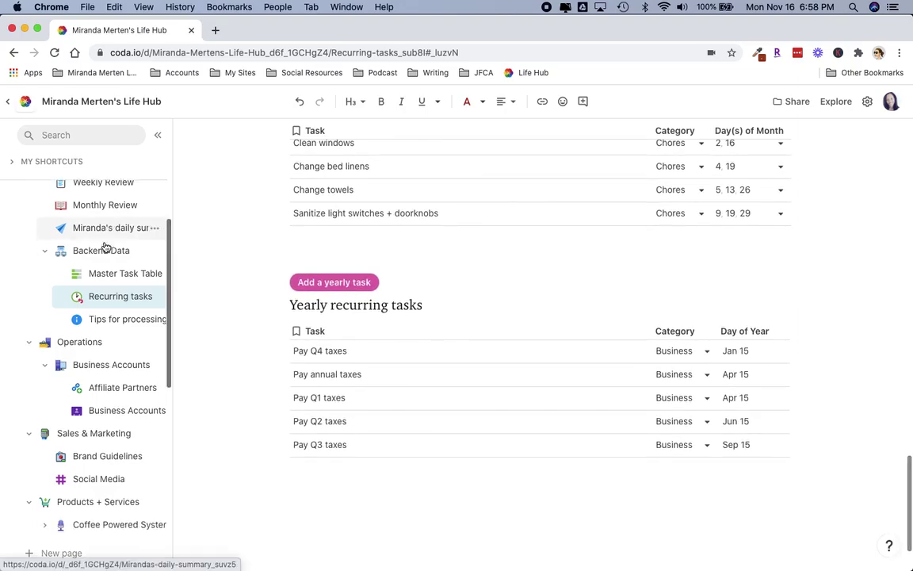
pyautogui.scroll(-2, 105, 247)
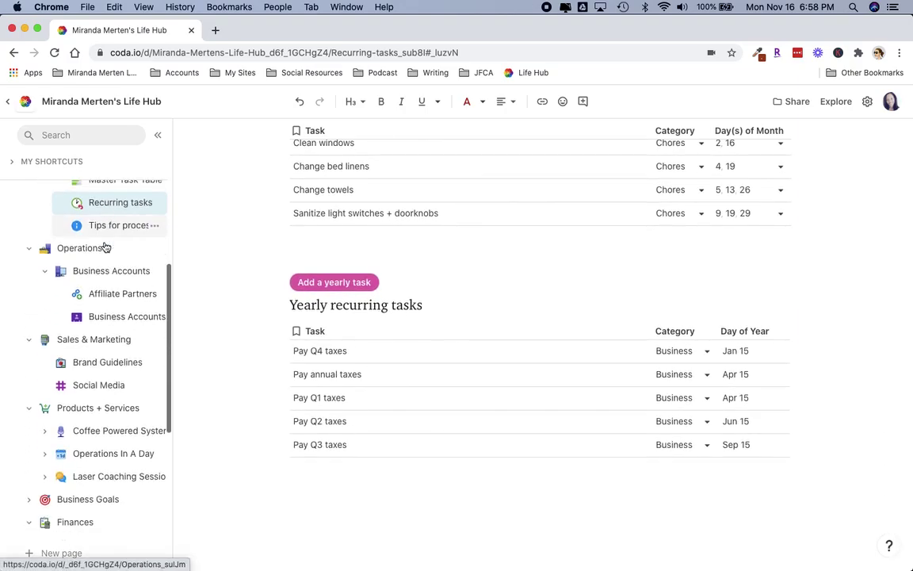
pyautogui.click(107, 316)
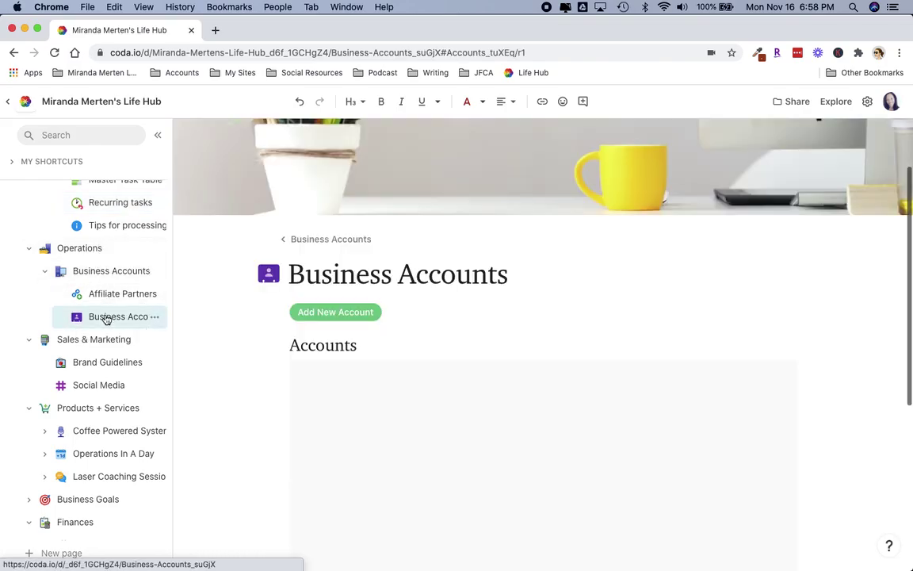
pyautogui.scroll(-5, 212, 297)
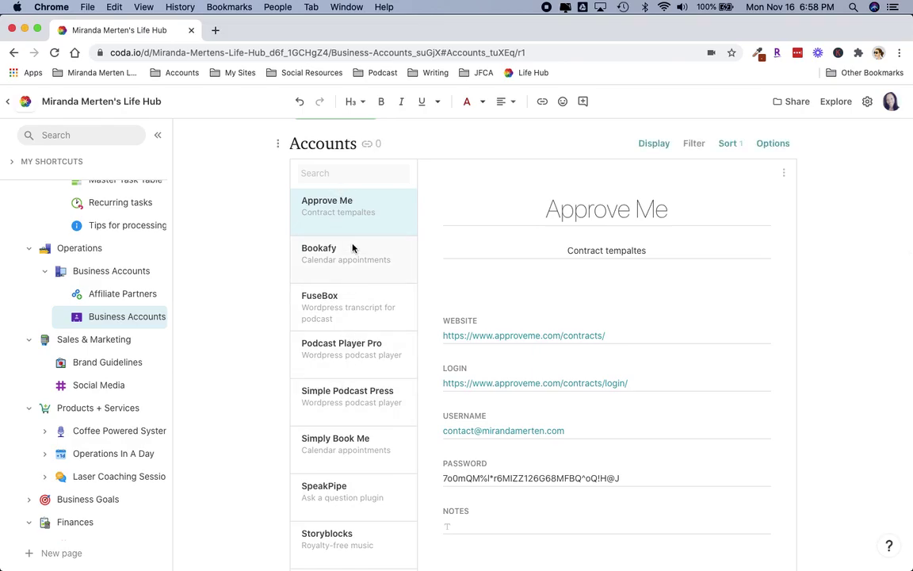
pyautogui.scroll(-1, 356, 279)
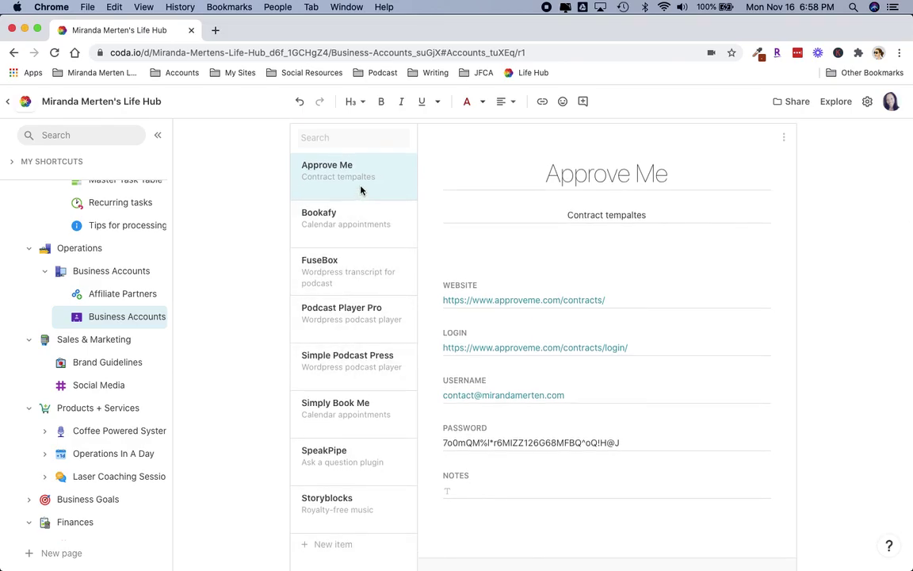
pyautogui.scroll(2, 361, 191)
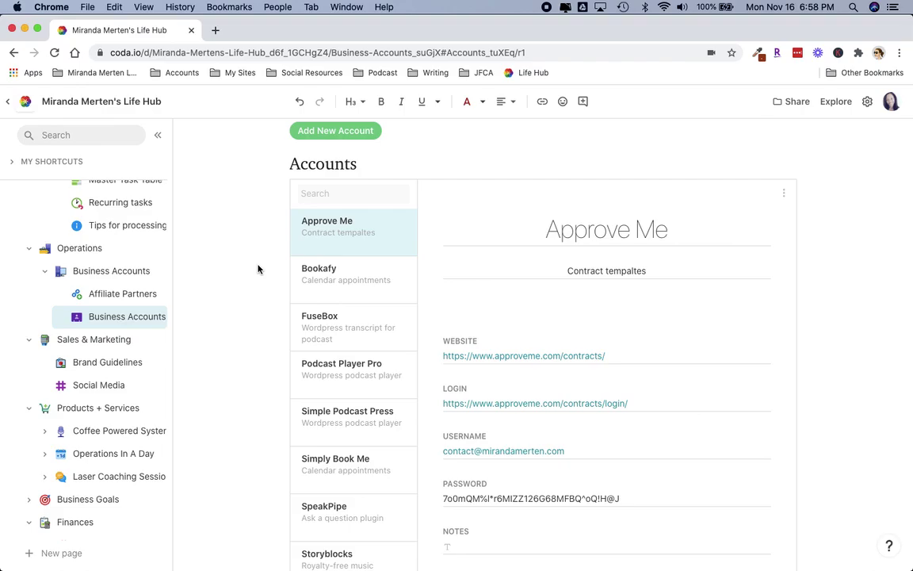
pyautogui.scroll(-1, 258, 269)
# Open the Brand Guidelines page under Sales & Marketing and review its brand colors, brand fonts and current logos
pyautogui.scroll(-4, 136, 262)
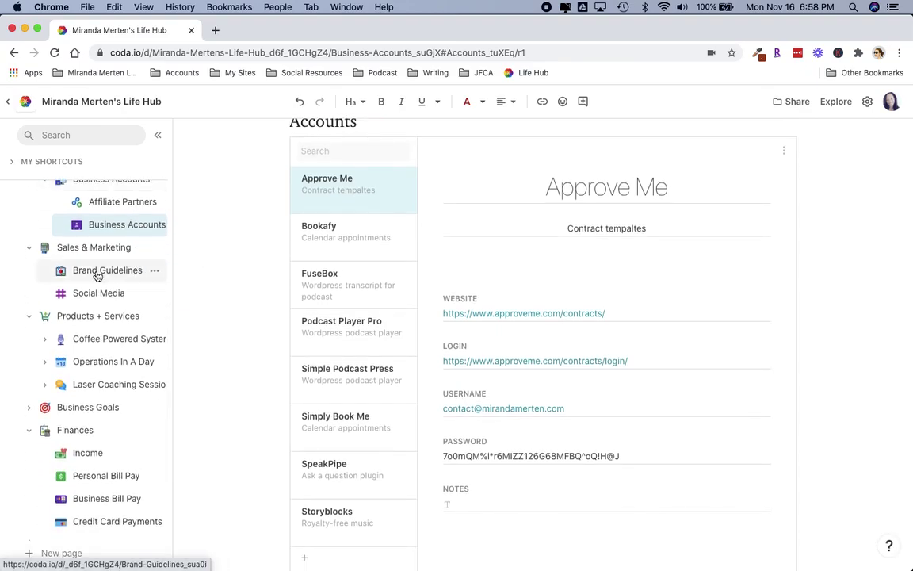
pyautogui.click(97, 272)
pyautogui.scroll(-6, 226, 274)
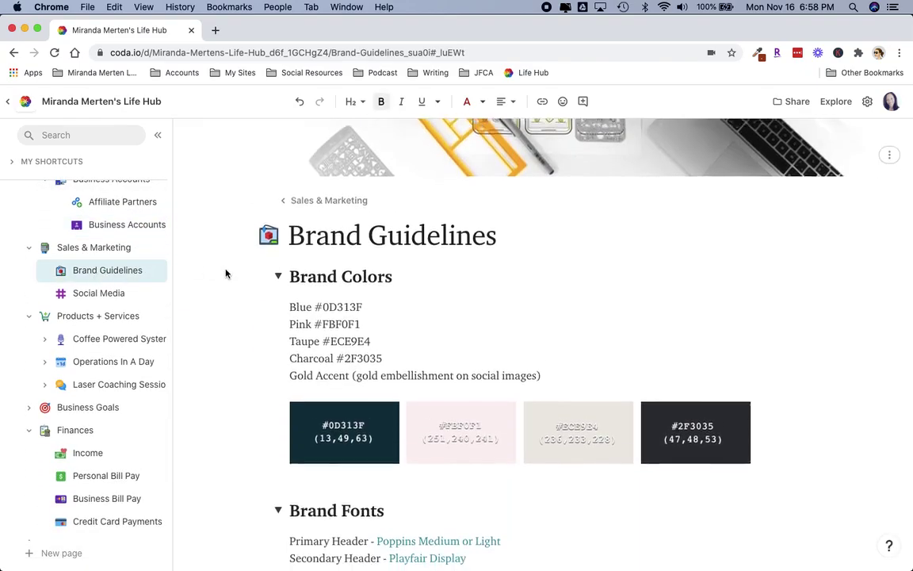
pyautogui.scroll(-2, 256, 238)
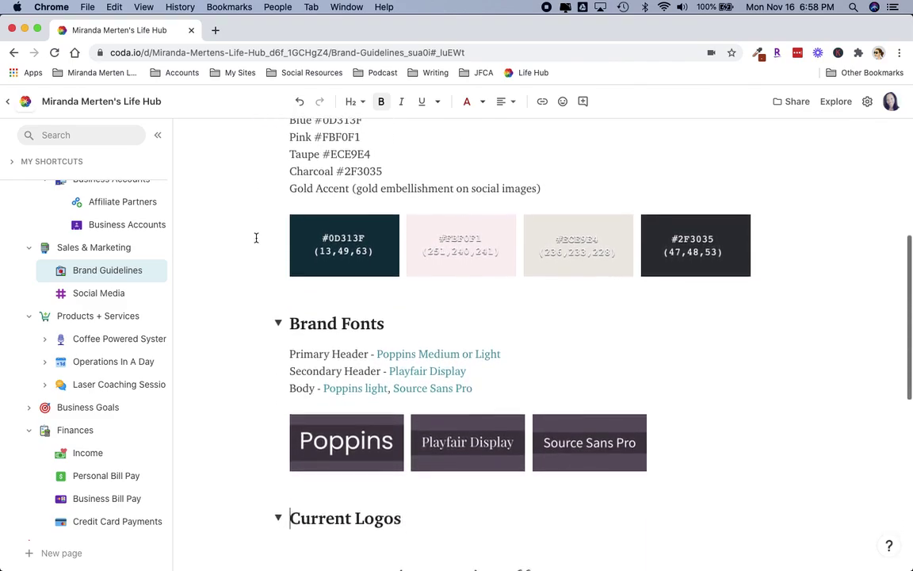
pyautogui.scroll(5, 256, 238)
pyautogui.scroll(-12, 256, 238)
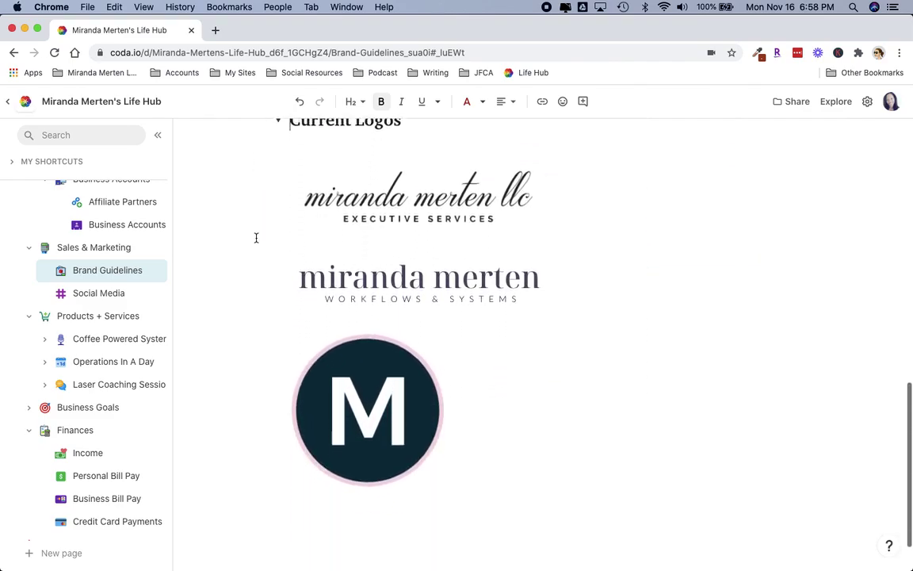
pyautogui.scroll(10, 256, 238)
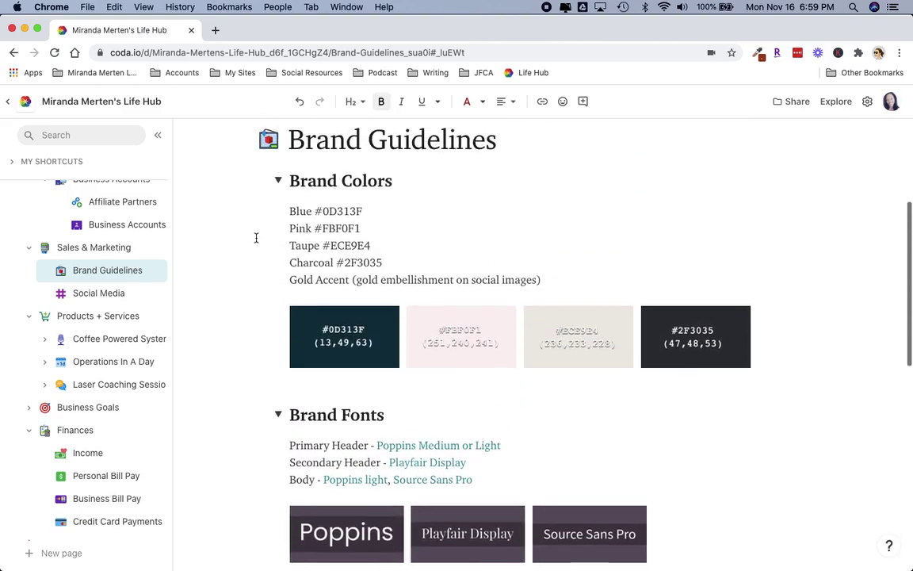
pyautogui.scroll(5, 257, 237)
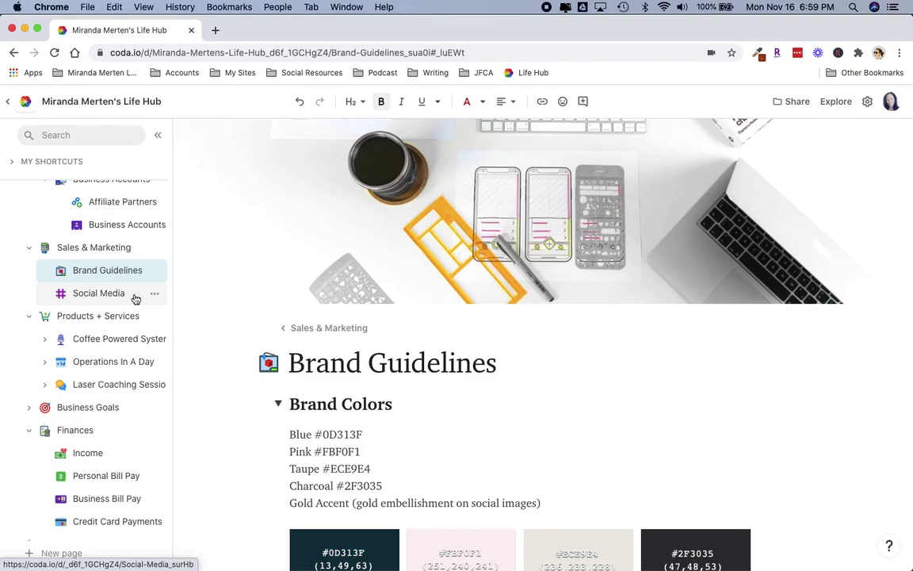
# Open the Coffee Powered Systems page under Products + Services and view its overview of subpages
pyautogui.scroll(-3, 135, 298)
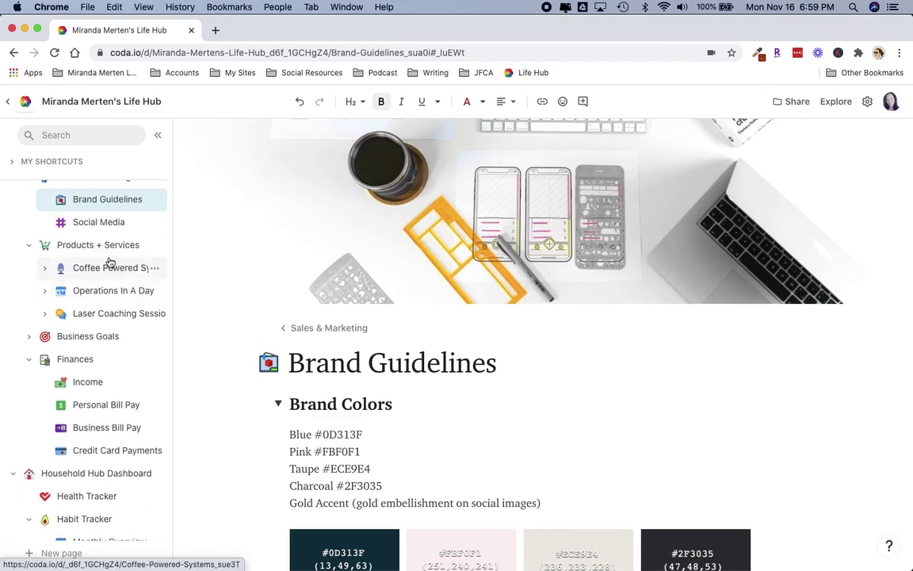
pyautogui.click(89, 268)
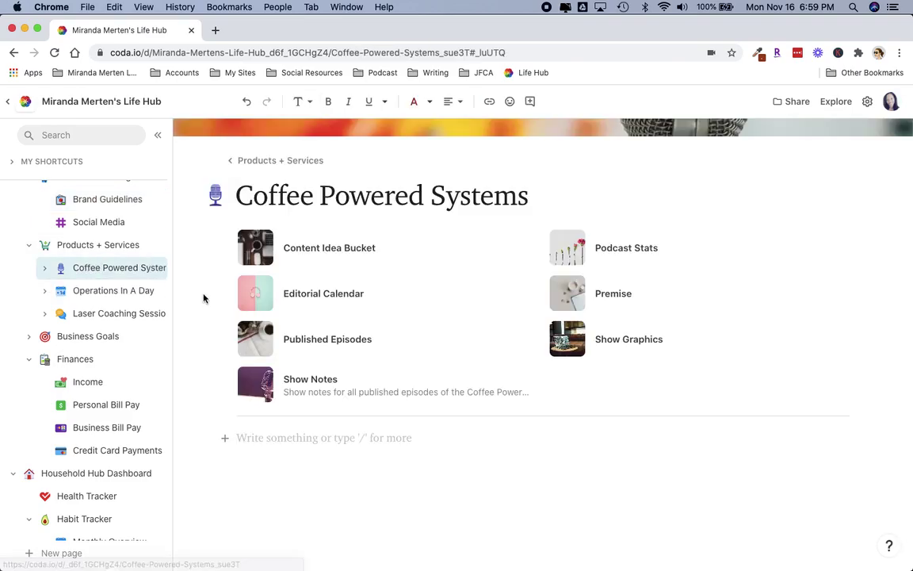
pyautogui.scroll(3, 202, 298)
pyautogui.scroll(-1, 205, 298)
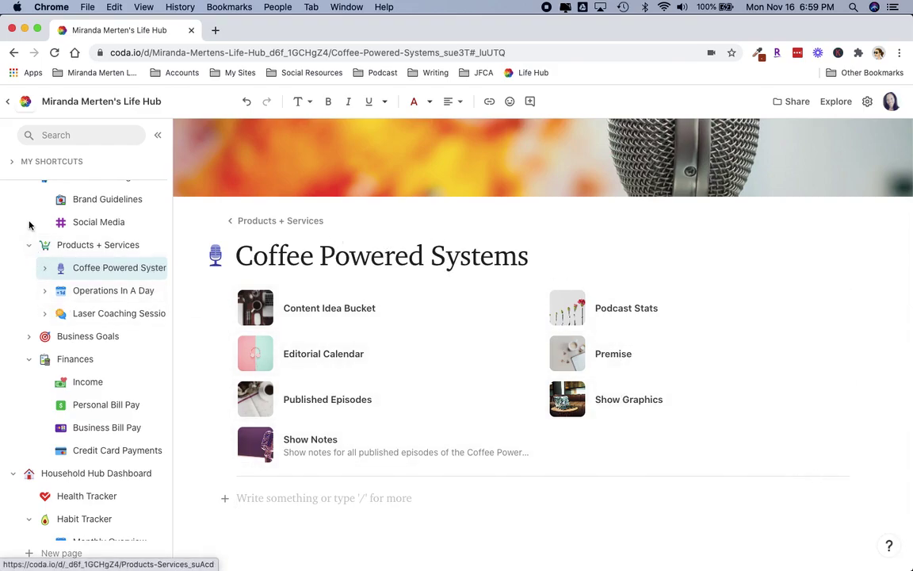
pyautogui.scroll(-2, 29, 226)
pyautogui.scroll(2, 28, 226)
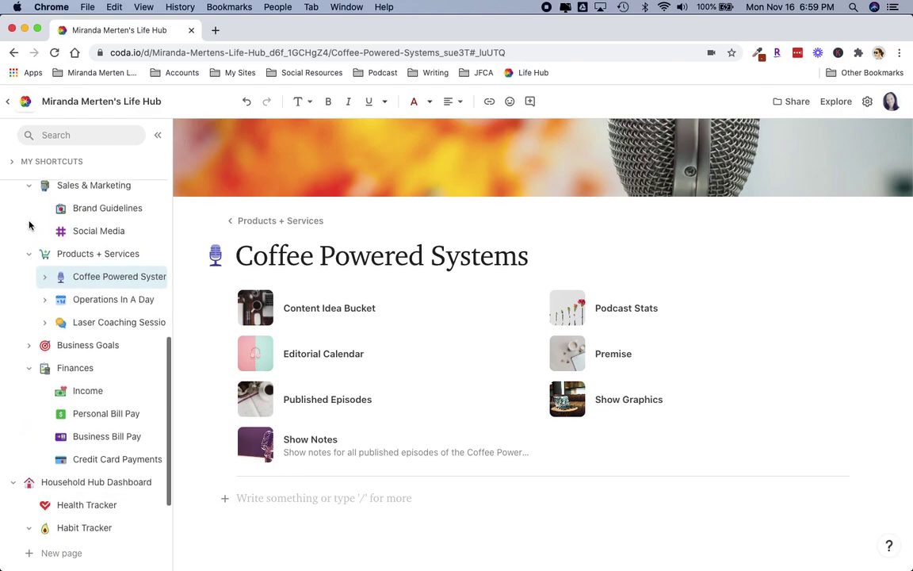
# Expand the Coffee Powered Systems subpages, open Content Idea Bucket and review its table of new episode ideas through the Archived (Published) section
pyautogui.click(45, 277)
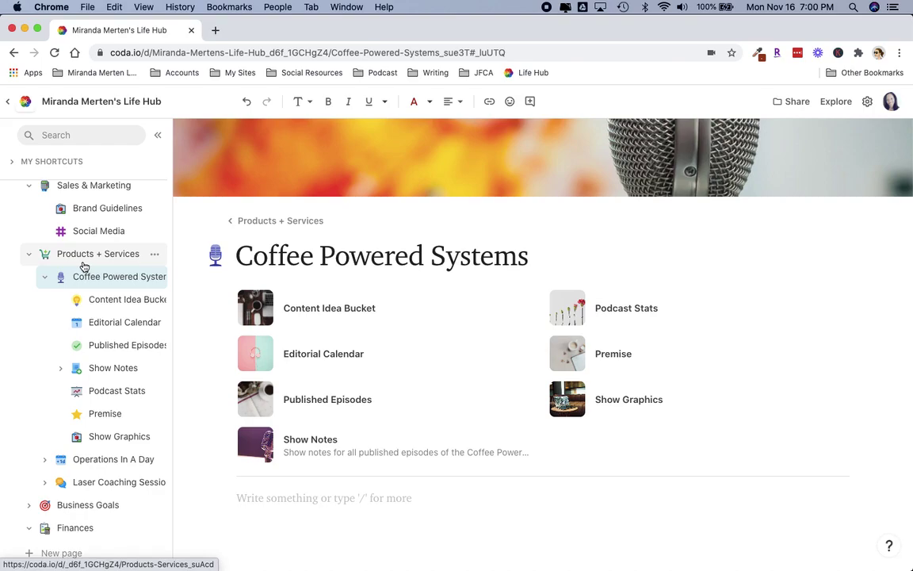
pyautogui.click(106, 300)
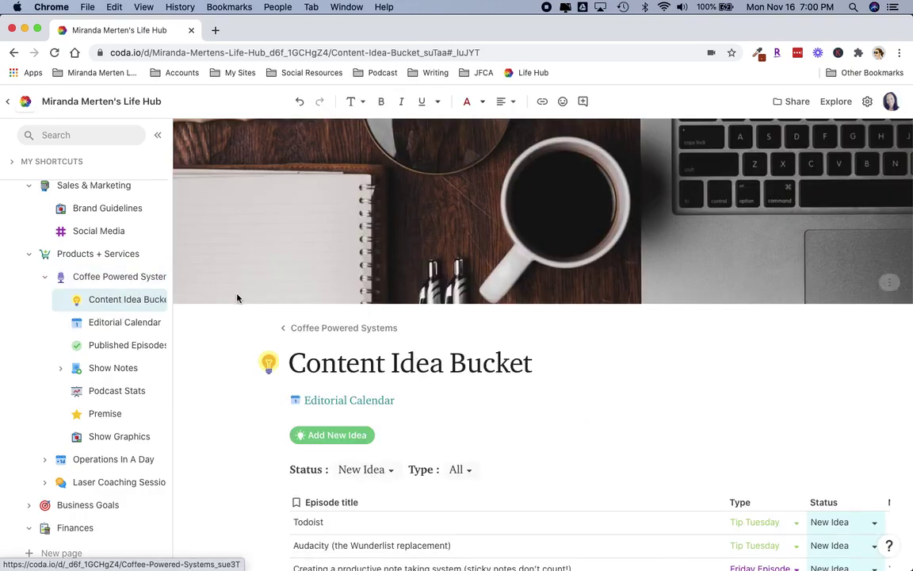
pyautogui.scroll(-10, 236, 298)
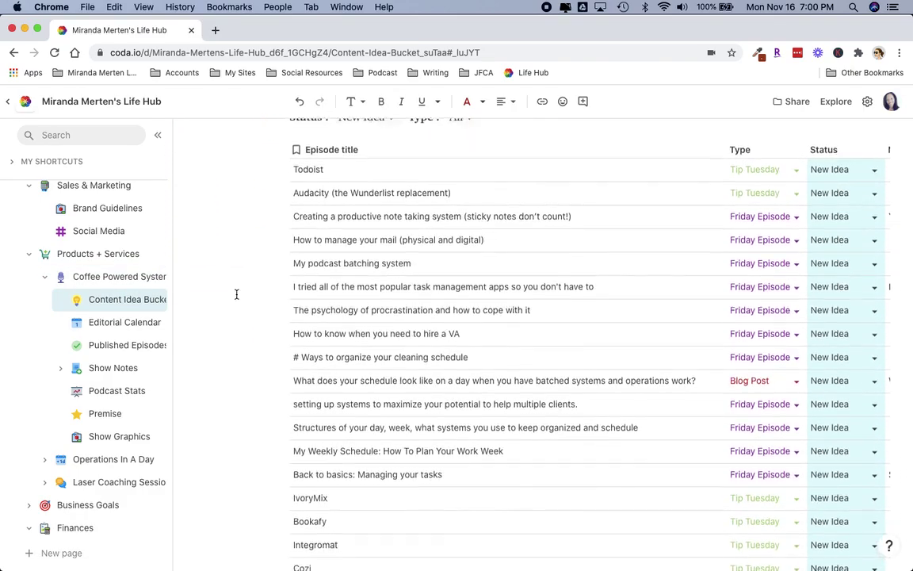
pyautogui.scroll(-15, 236, 294)
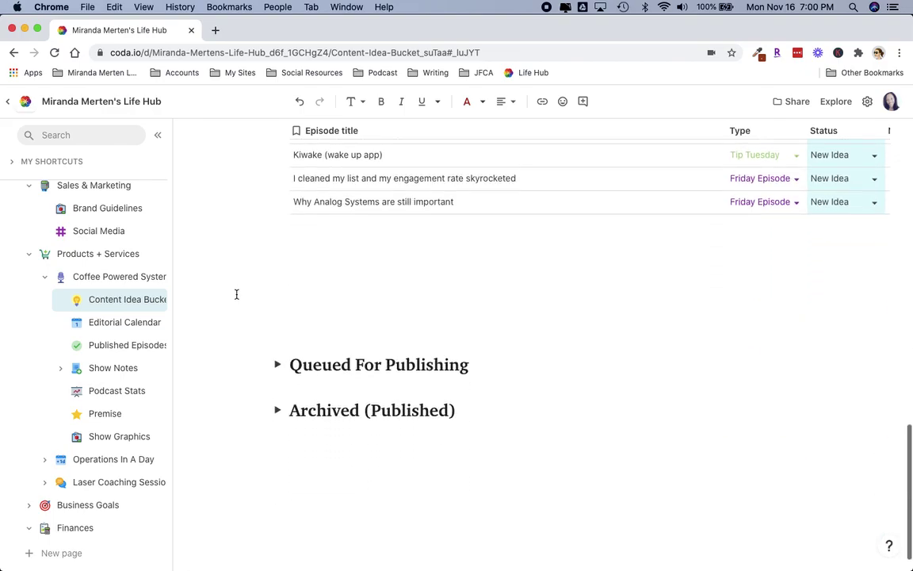
# Open the Editorial Calendar page and review its table of queued episodes and the November 2020 calendar
pyautogui.click(133, 325)
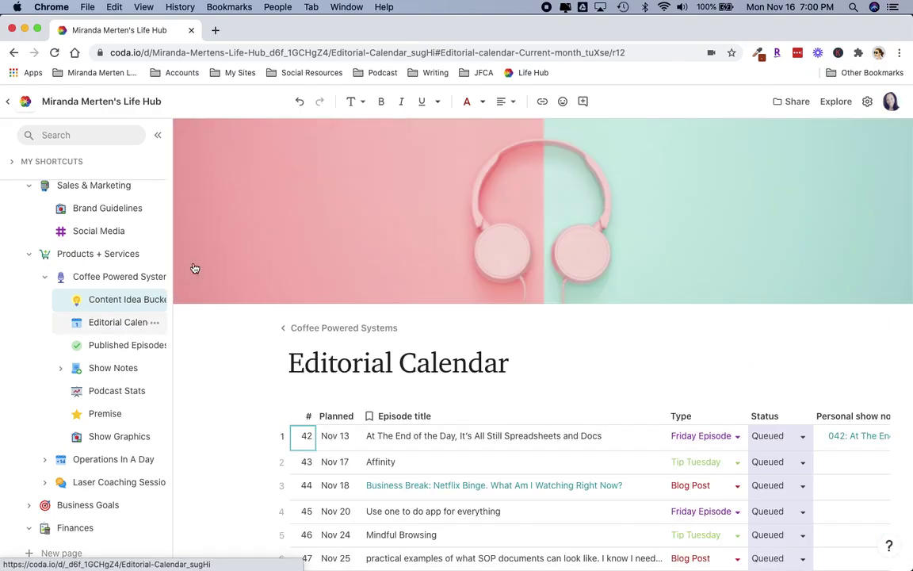
pyautogui.scroll(-5, 228, 254)
pyautogui.scroll(-5, 228, 254)
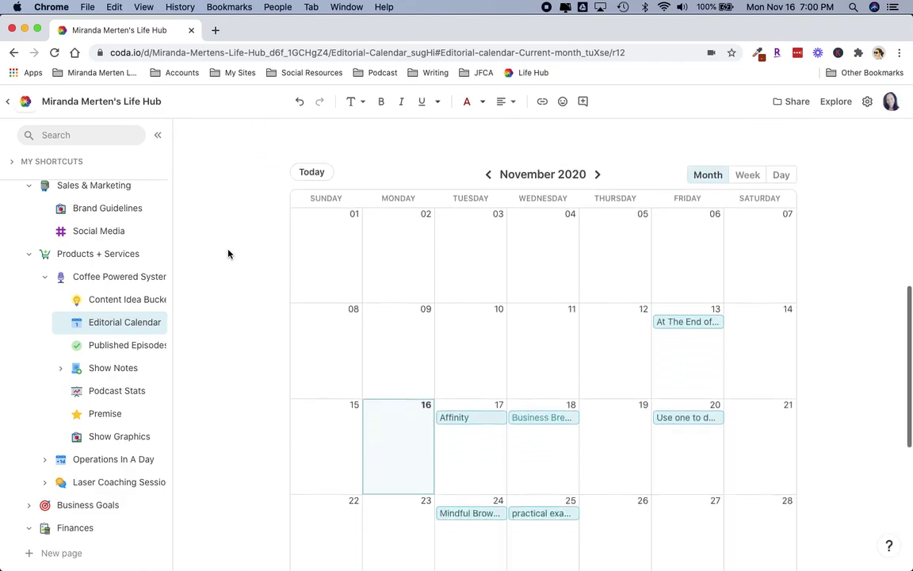
pyautogui.scroll(-5, 332, 287)
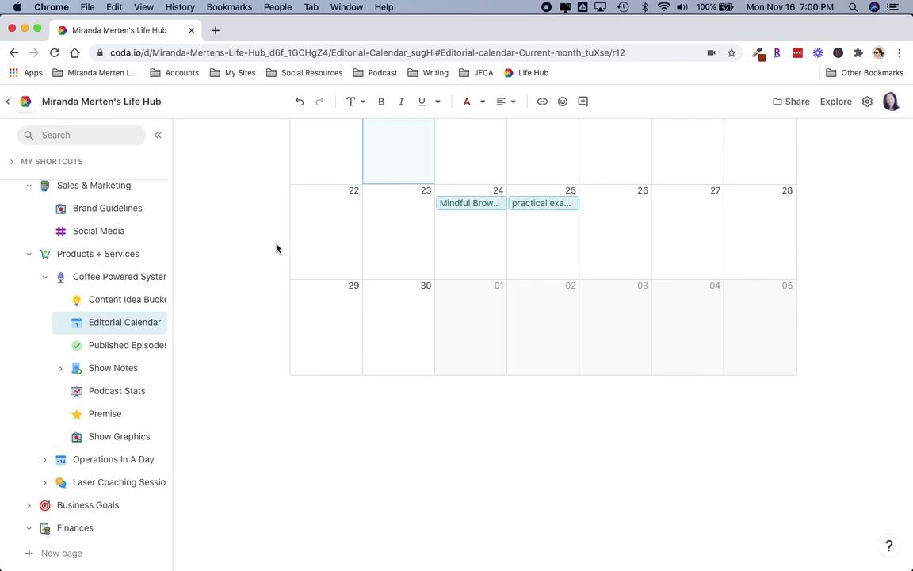
# Open the Published Episodes page and review the Episode List with the details of the "What's Your Election Day Self Care Plan?" episode
pyautogui.click(115, 347)
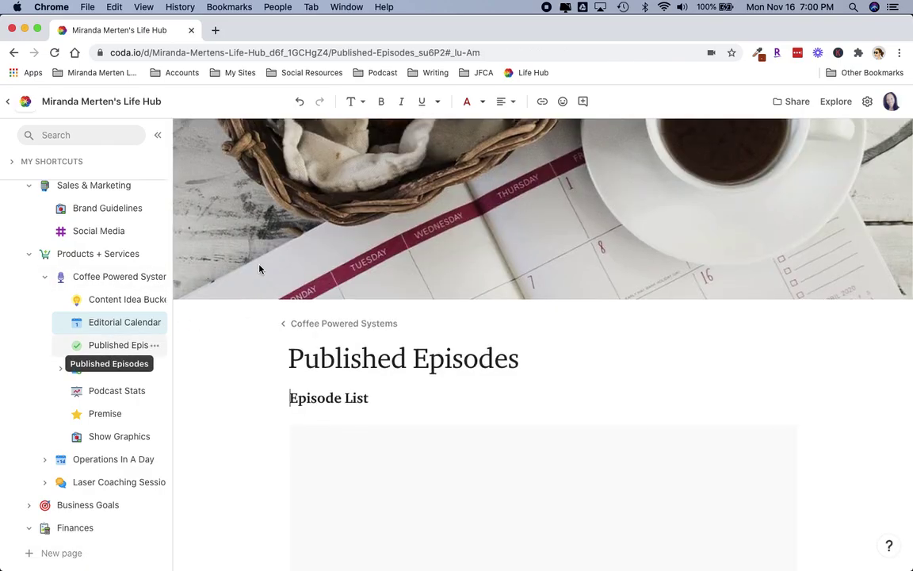
pyautogui.scroll(-10, 259, 268)
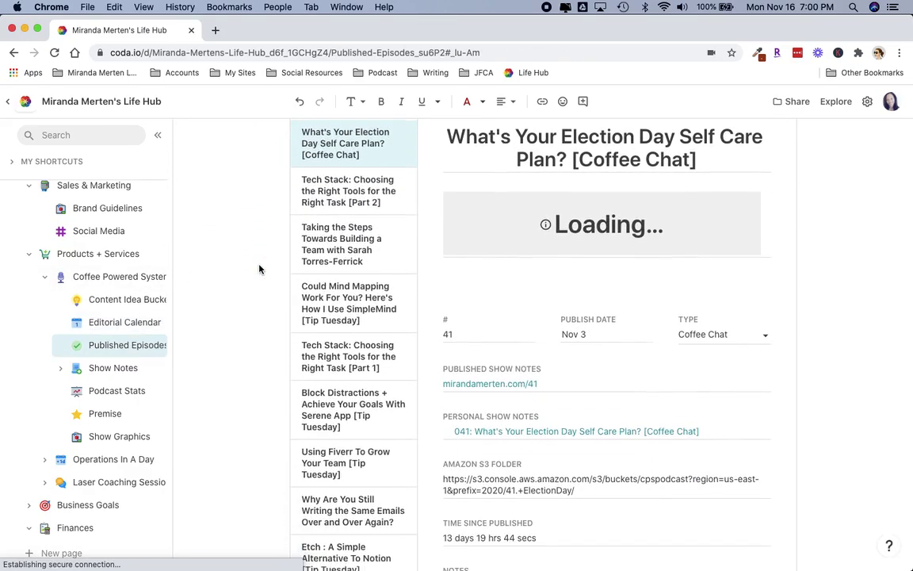
pyautogui.scroll(-3, 259, 269)
pyautogui.scroll(7, 259, 266)
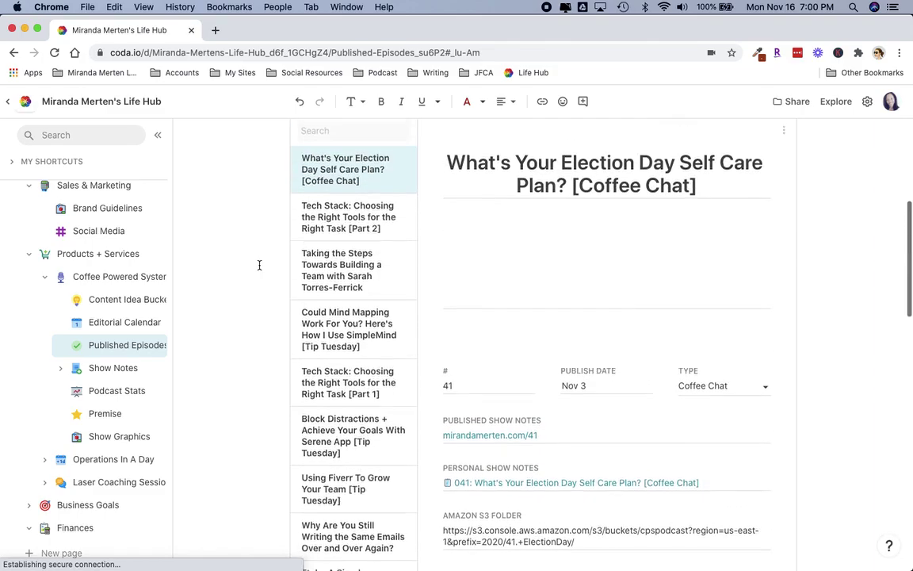
pyautogui.scroll(1, 260, 265)
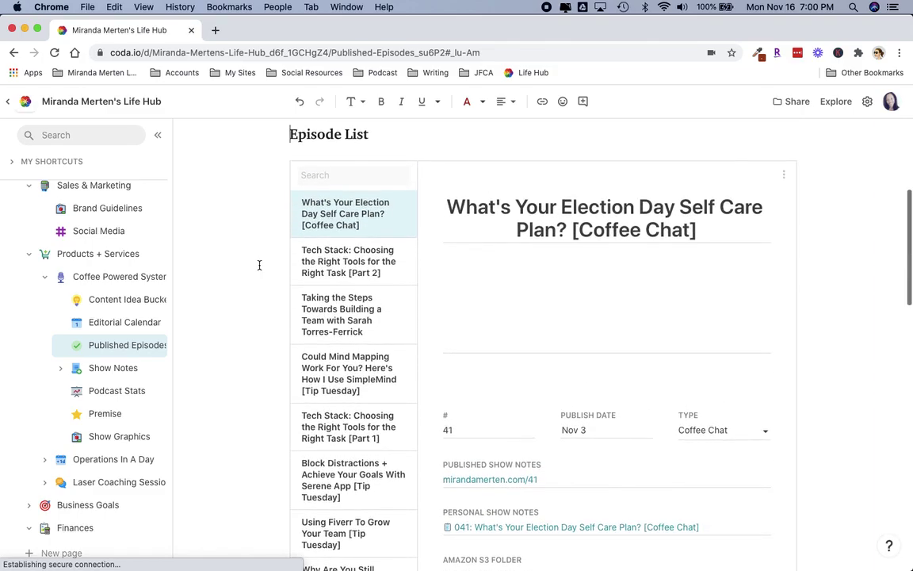
# Show the details of the "Tech Stack: Choosing the Right Tools for the Right Task [Part 2]" episode and look through the older episodes listed
pyautogui.click(342, 266)
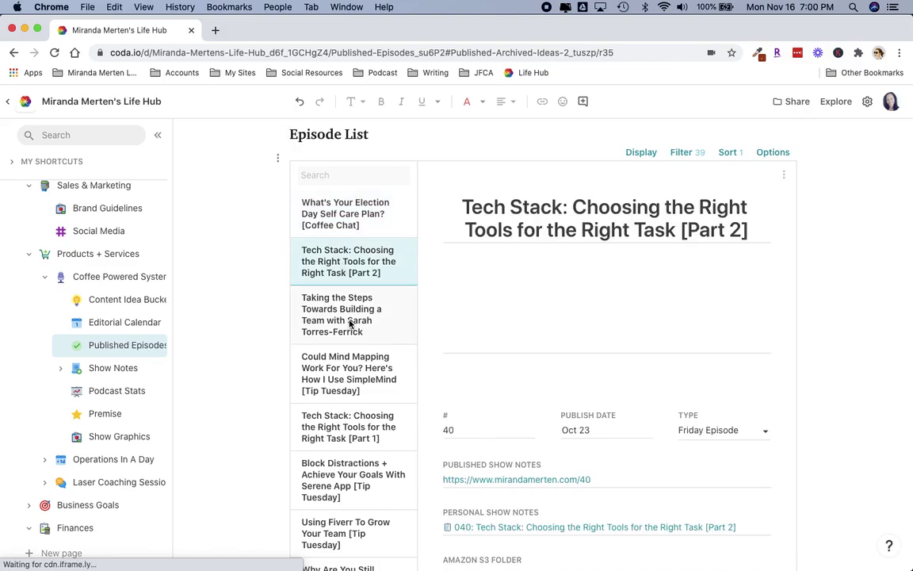
pyautogui.scroll(-2, 349, 323)
pyautogui.scroll(-5, 350, 323)
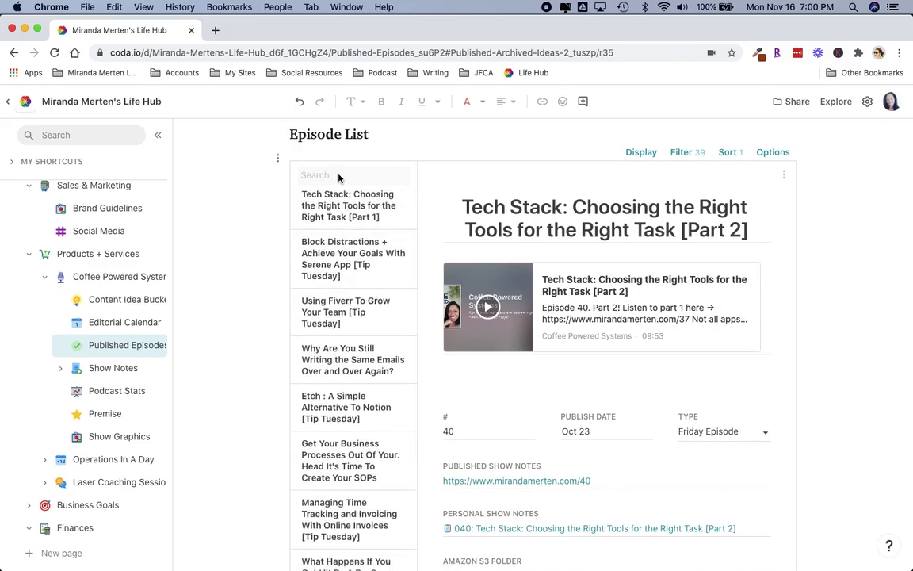
pyautogui.scroll(-2, 361, 338)
pyautogui.scroll(-5, 361, 337)
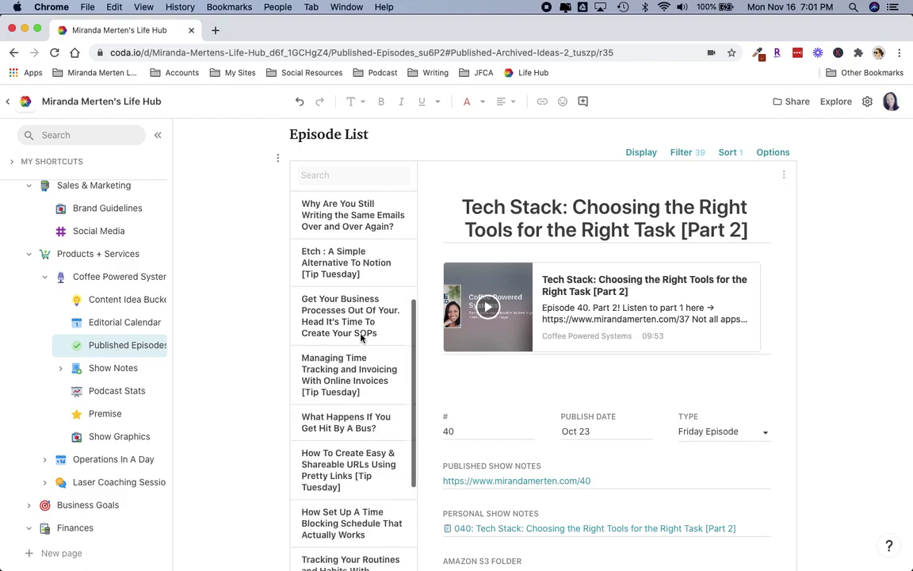
# Search the Episode List for "asana" and show the details of the "Asana: One Of The Most Popular Task Management Apps" episode
pyautogui.scroll(10, 361, 338)
pyautogui.scroll(4, 361, 338)
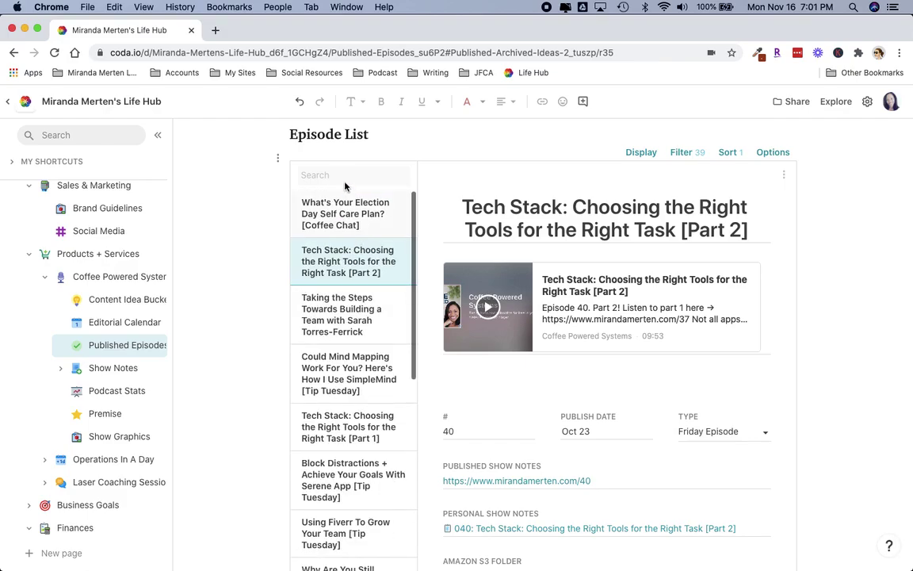
pyautogui.click(342, 175)
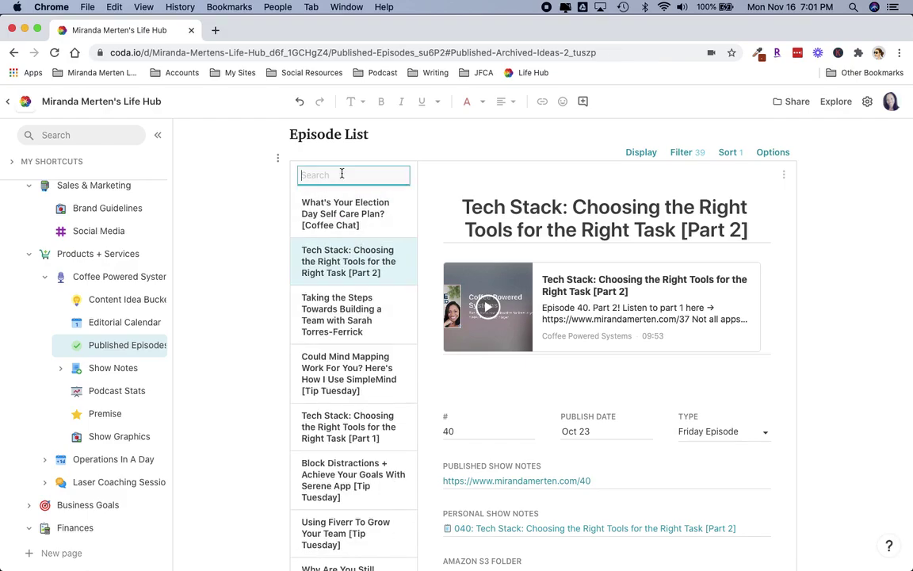
pyautogui.write('asana')
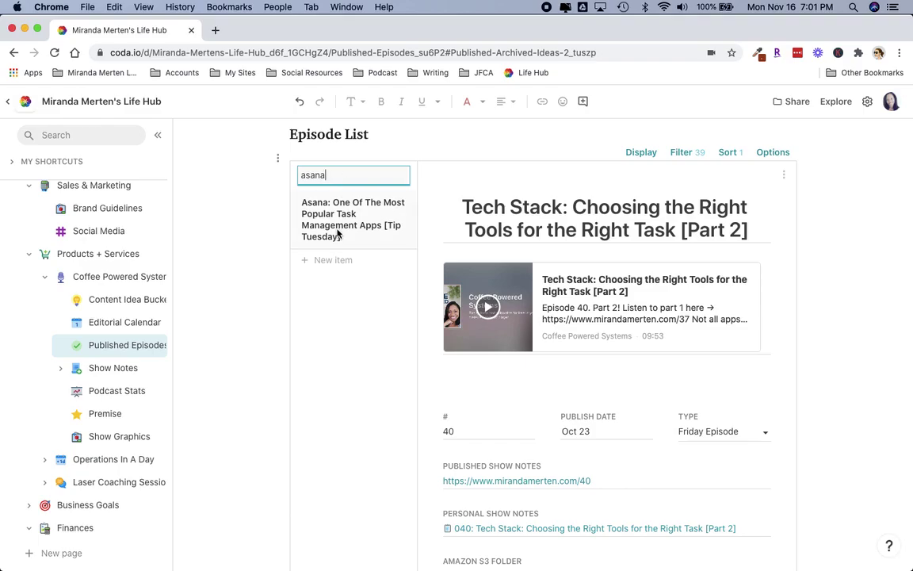
pyautogui.click(340, 230)
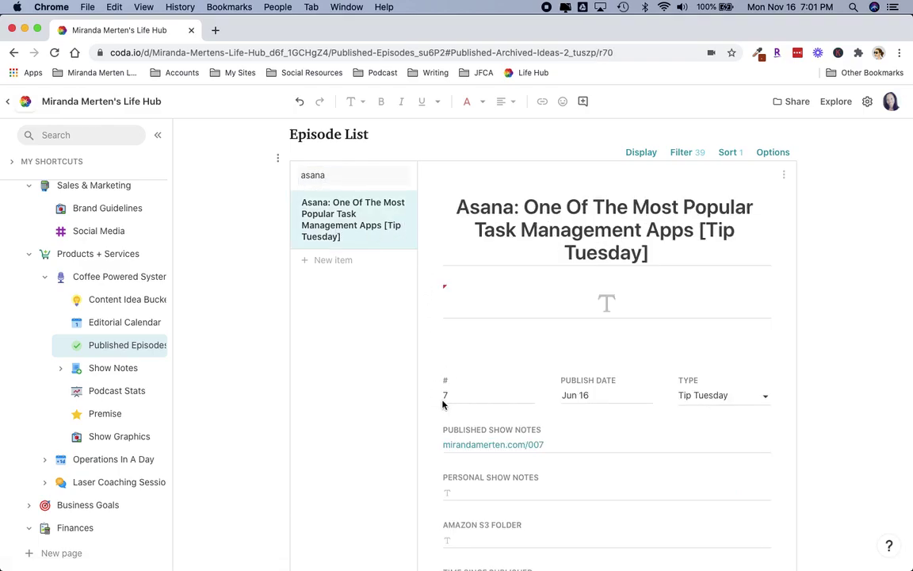
# Clear the Episode List search and look through the rest of the Asana episode's details
pyautogui.click(312, 174)
pyautogui.press('Escape')
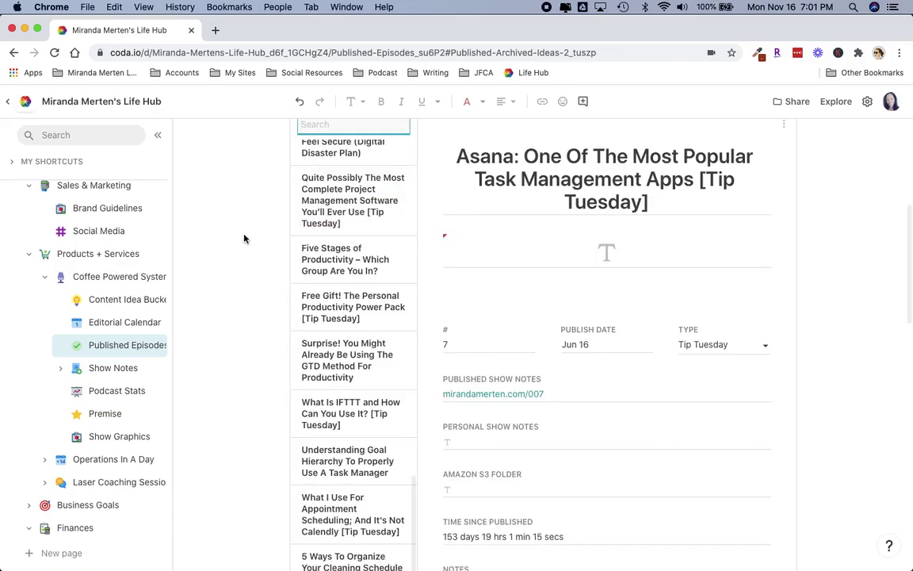
pyautogui.scroll(-2, 242, 271)
pyautogui.scroll(-3, 242, 274)
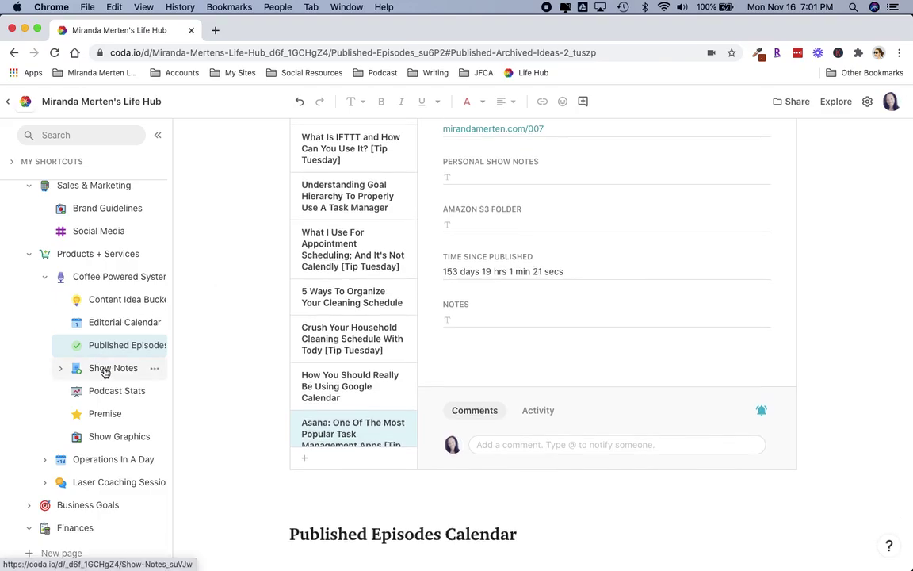
# Open the Show Graphics page and review the podcast cover art and promotional images
pyautogui.click(102, 437)
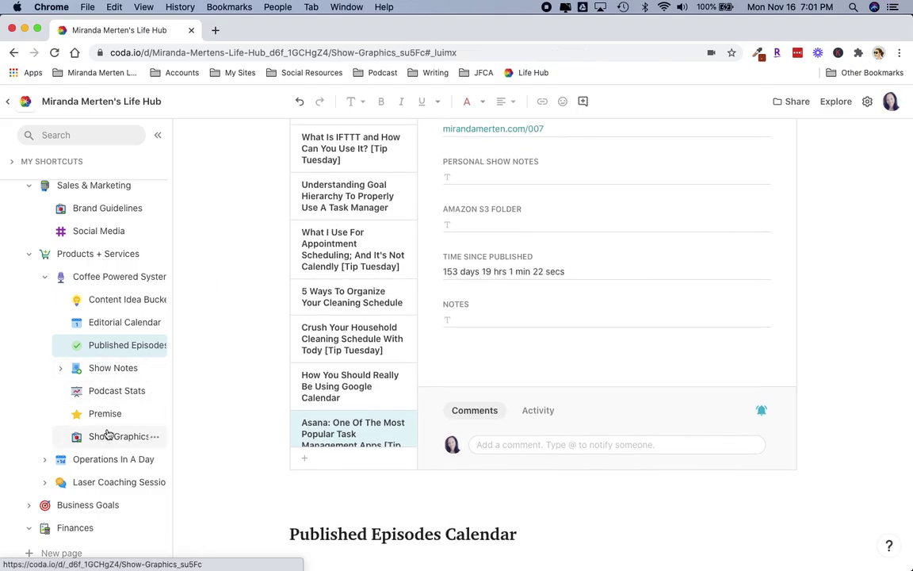
pyautogui.scroll(-4, 266, 285)
pyautogui.scroll(-10, 266, 285)
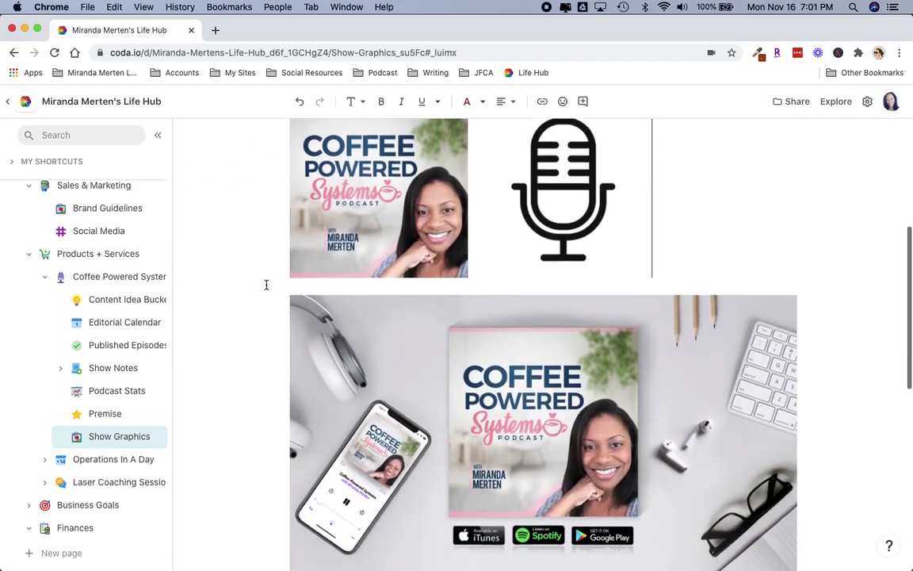
pyautogui.scroll(-1, 266, 284)
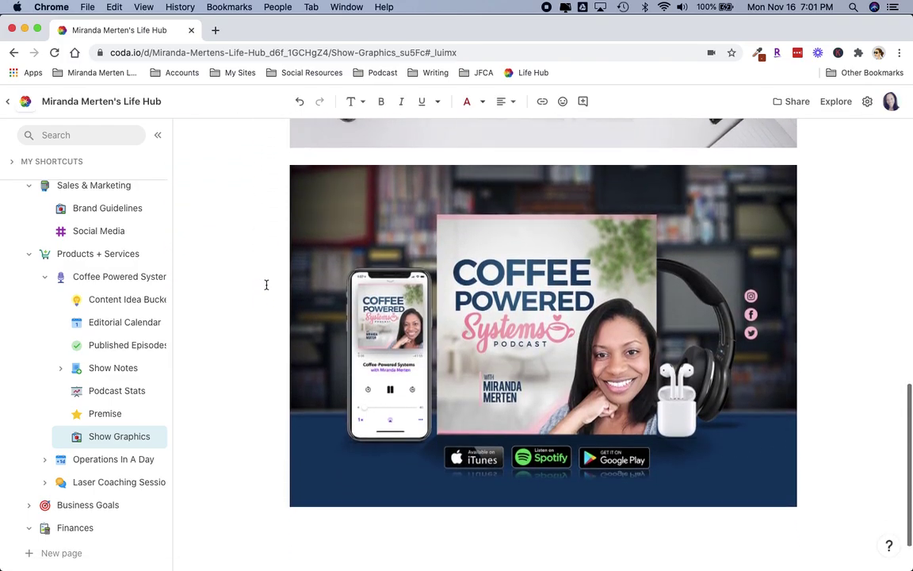
# Open the Show Notes page, expand its subpages and show the page options of the 000: [Template] Solo subpage
pyautogui.click(100, 368)
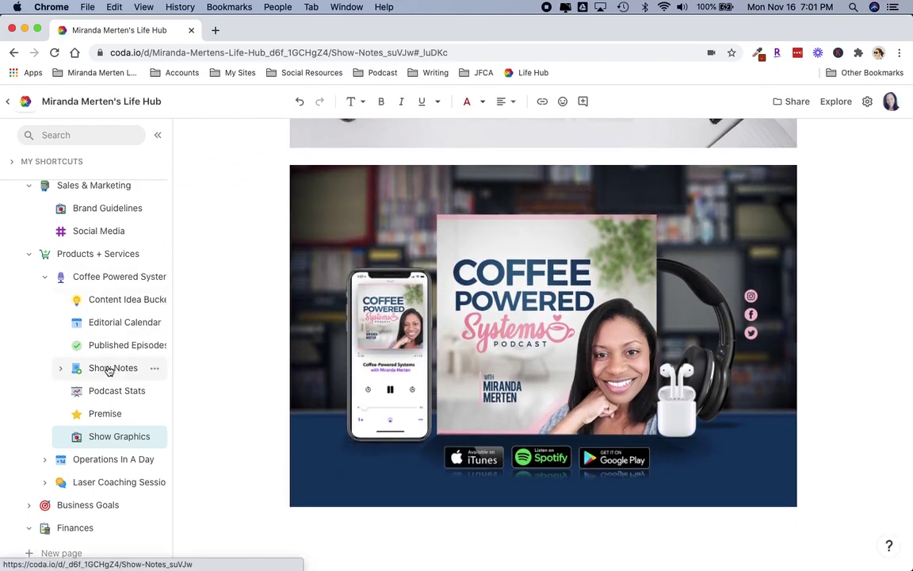
pyautogui.click(61, 370)
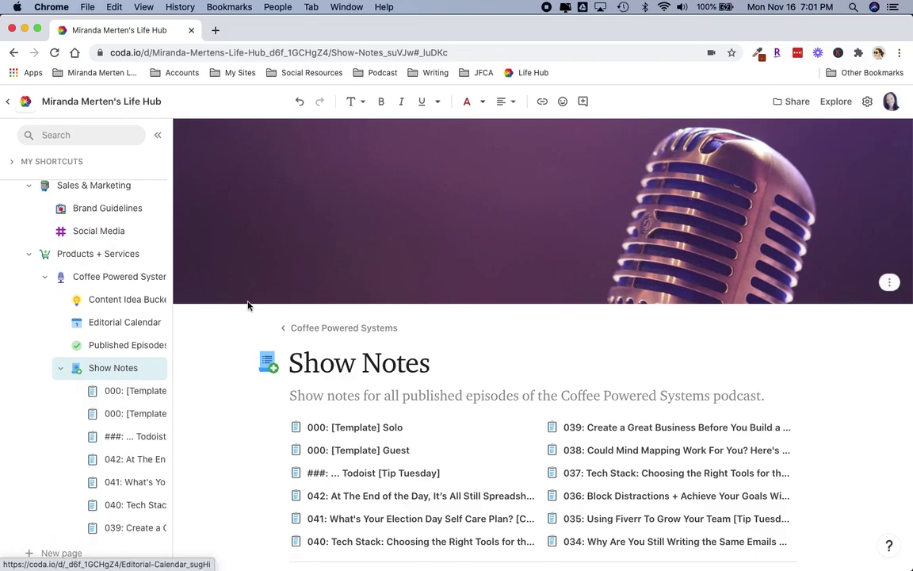
pyautogui.scroll(-3, 247, 306)
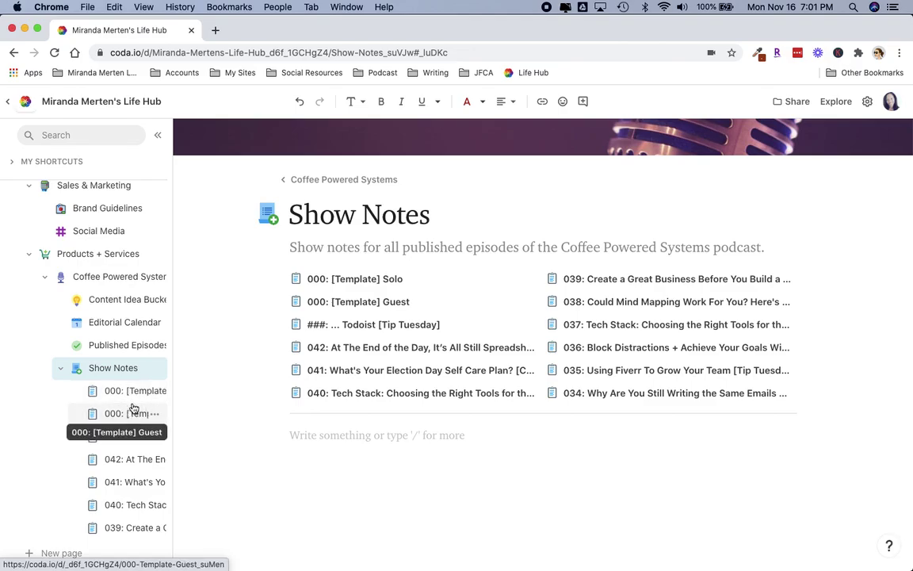
pyautogui.click(155, 393)
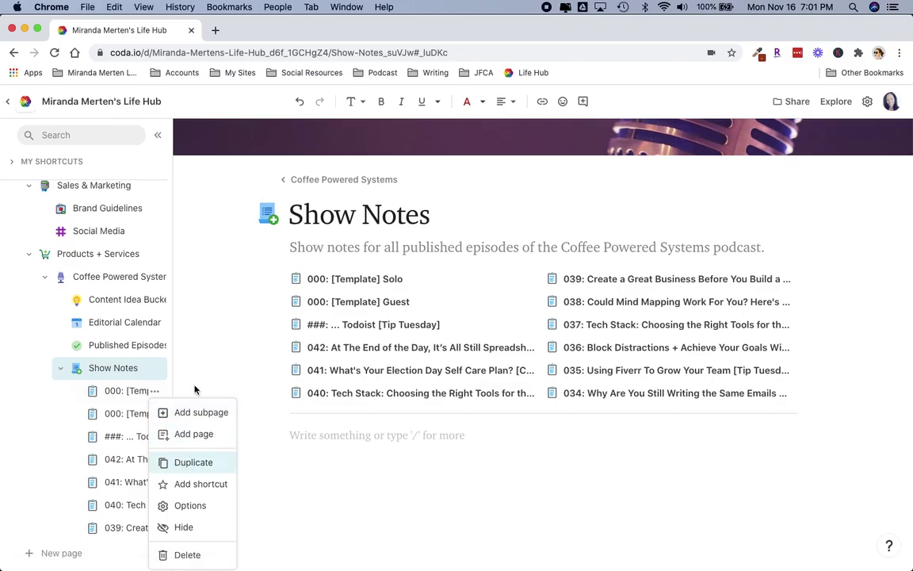
pyautogui.click(132, 459)
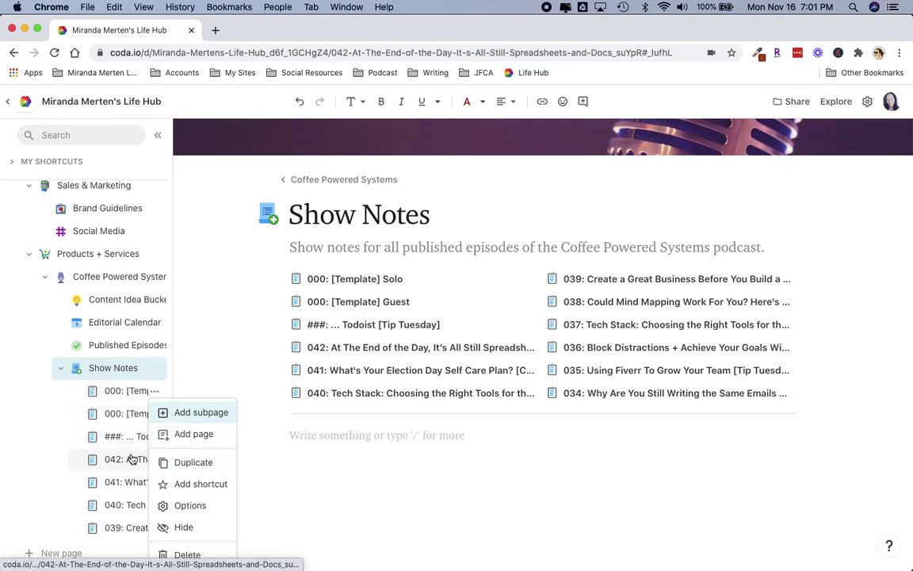
# Open the 000: [Template] Solo page and review its sections from the Episode Workflow Checklist to Other Helpful Links
pyautogui.click(133, 392)
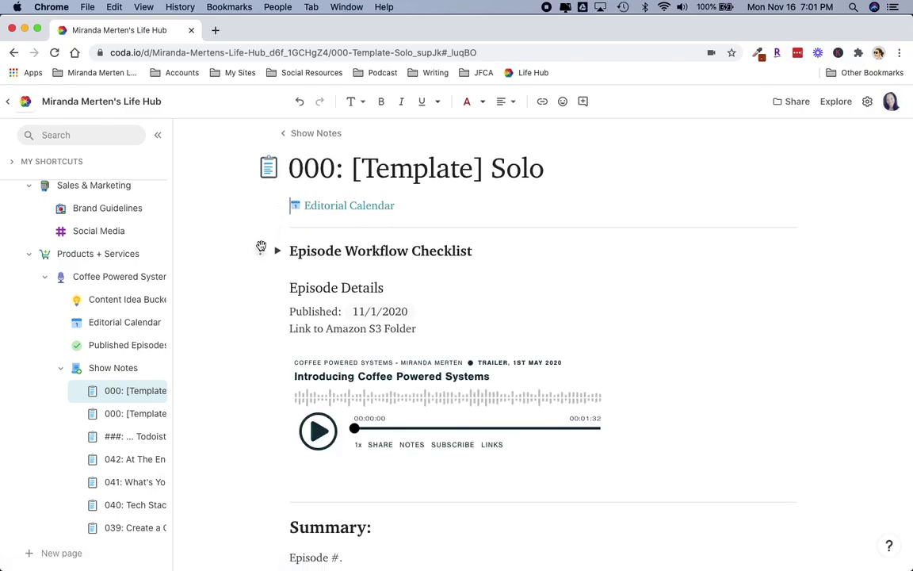
pyautogui.scroll(-2, 260, 244)
pyautogui.scroll(-10, 261, 245)
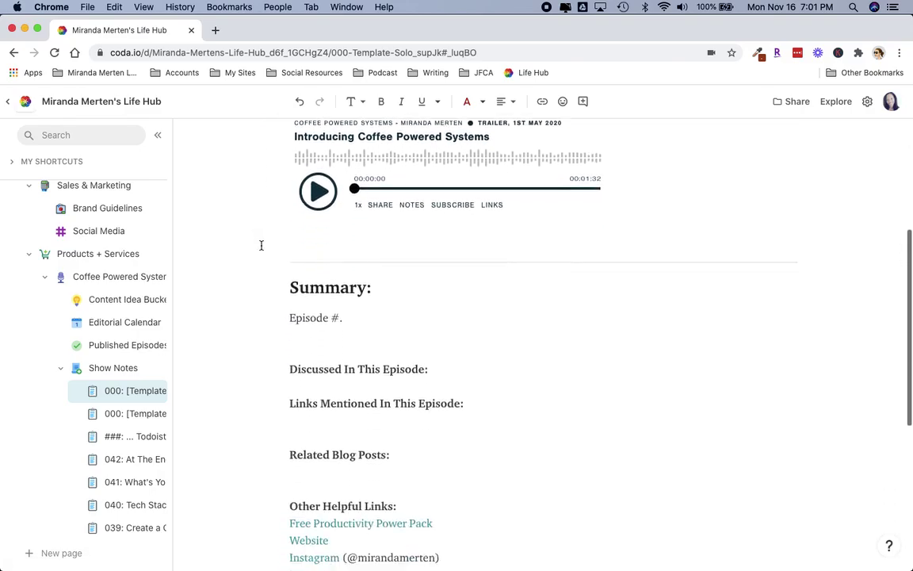
pyautogui.scroll(-3, 261, 243)
pyautogui.scroll(15, 260, 244)
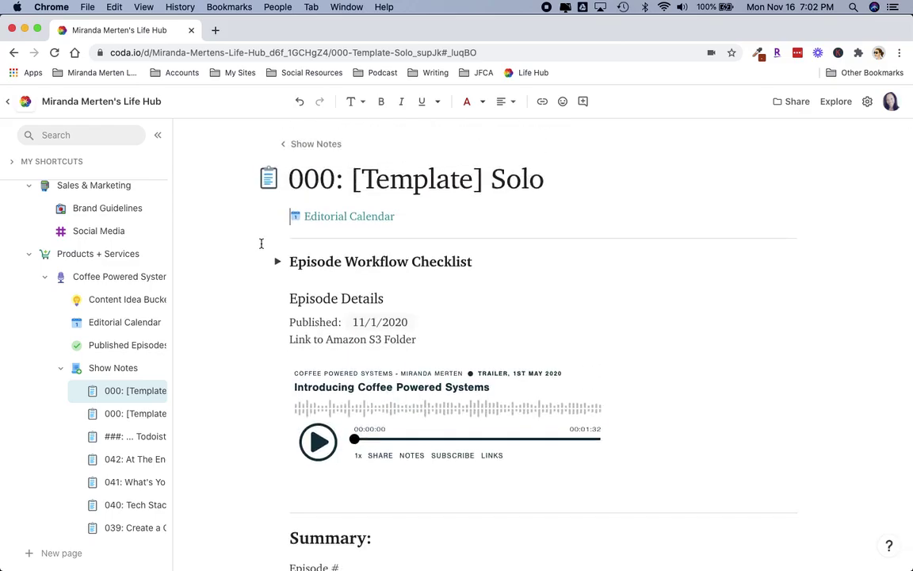
# Look past the remaining podcast subpages in the page list and open the Personal Bill Pay page under Finances
pyautogui.scroll(-3, 134, 374)
pyautogui.scroll(-4, 136, 374)
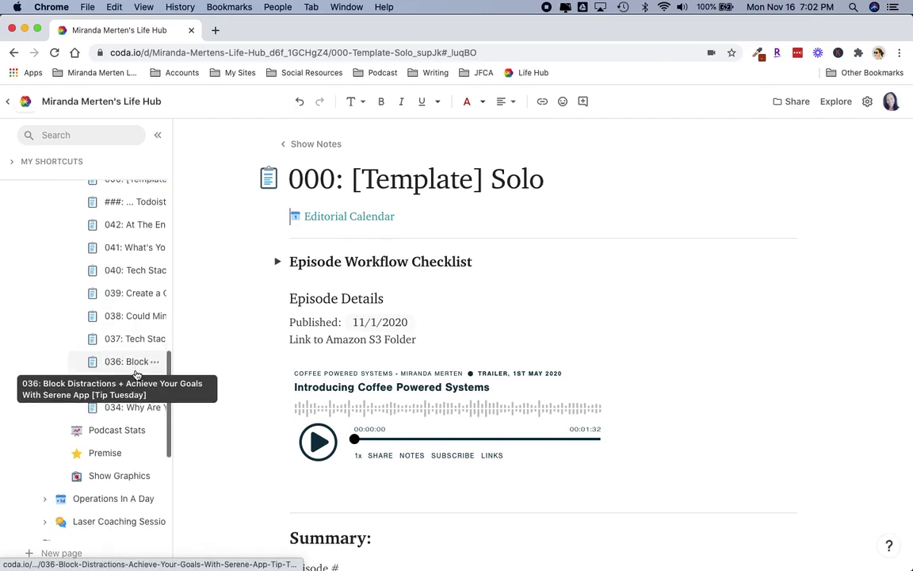
pyautogui.scroll(-2, 135, 374)
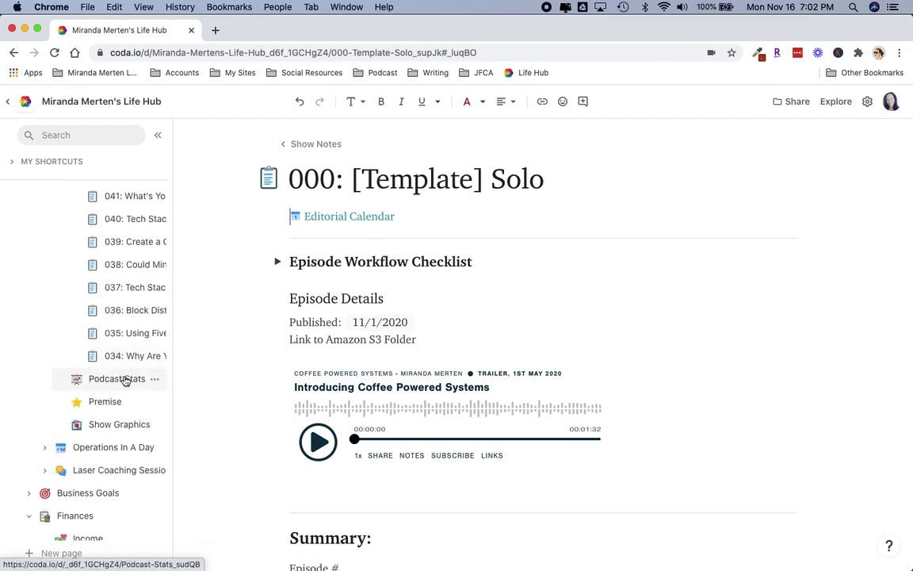
pyautogui.scroll(-2, 126, 376)
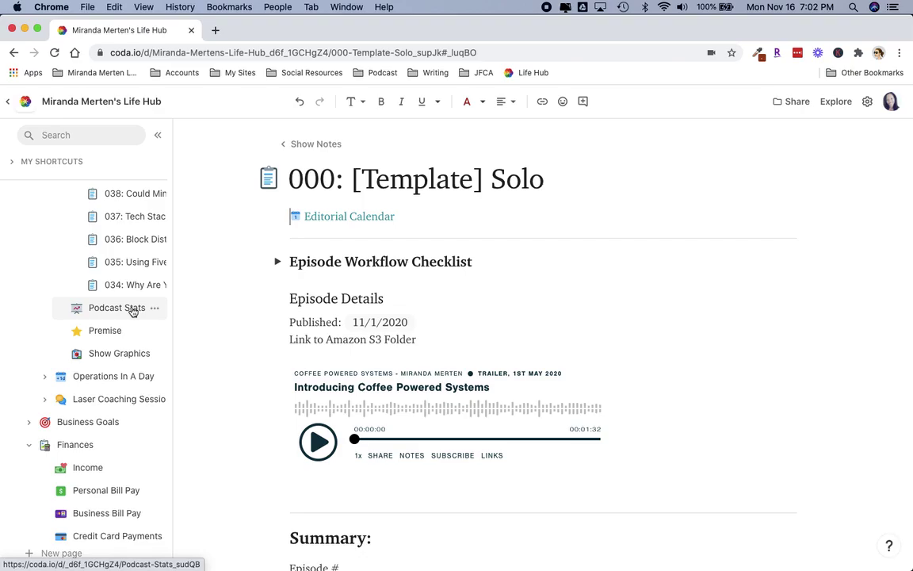
pyautogui.scroll(-4, 132, 312)
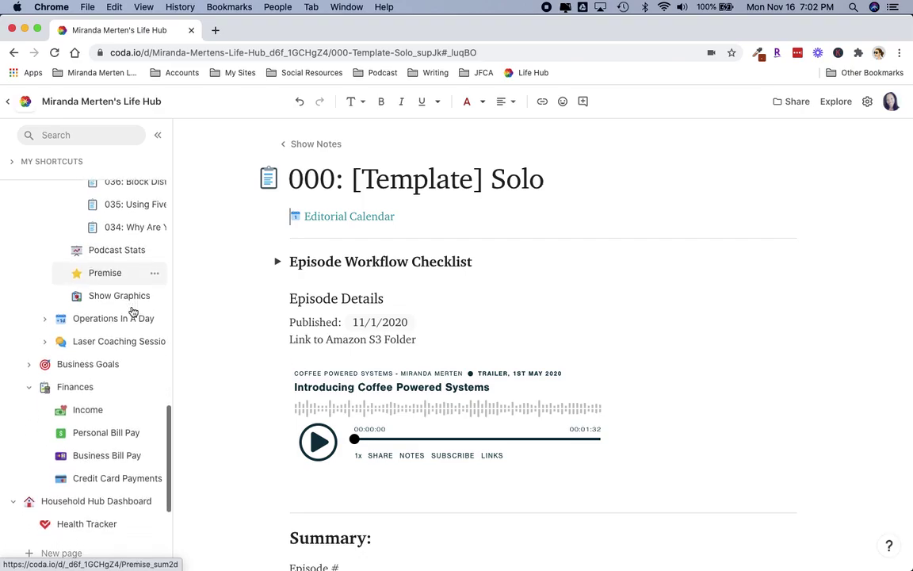
pyautogui.scroll(-1, 111, 271)
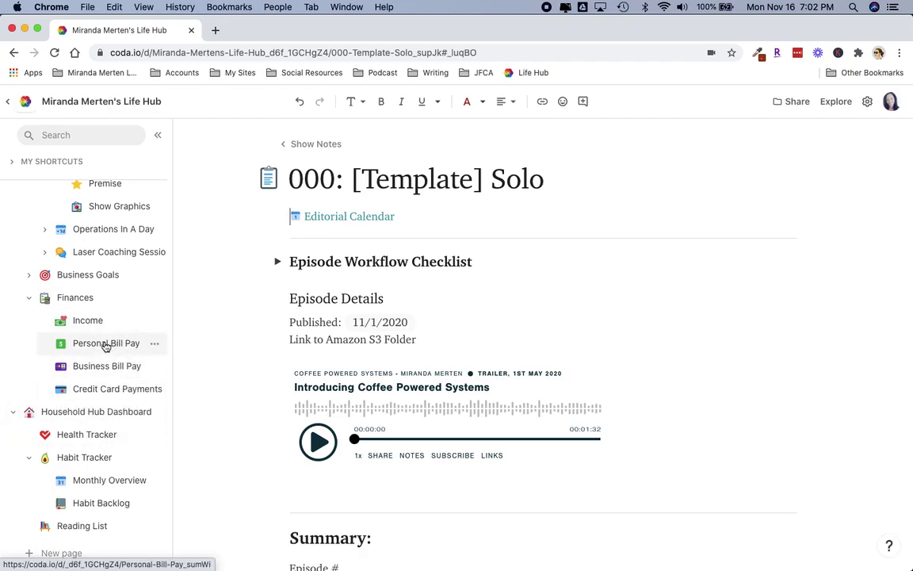
pyautogui.click(106, 346)
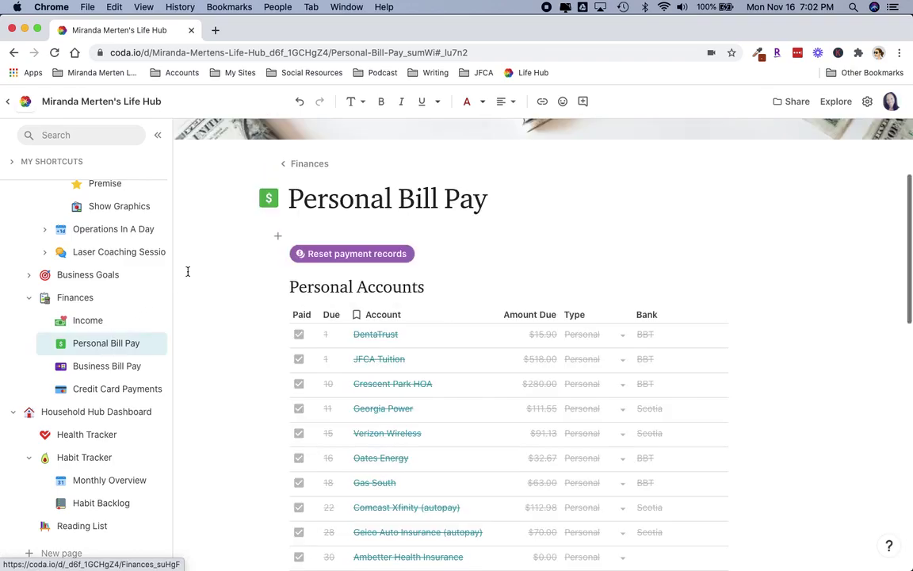
# Review the Personal Accounts table with its paid status, due dates, linked accounts, amounts and banks
pyautogui.scroll(-2, 228, 274)
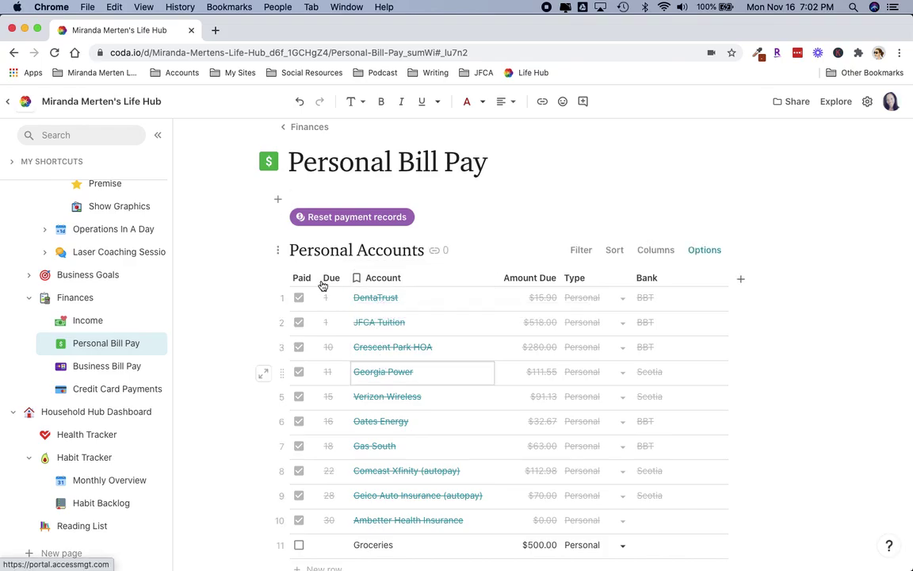
pyautogui.scroll(1, 257, 265)
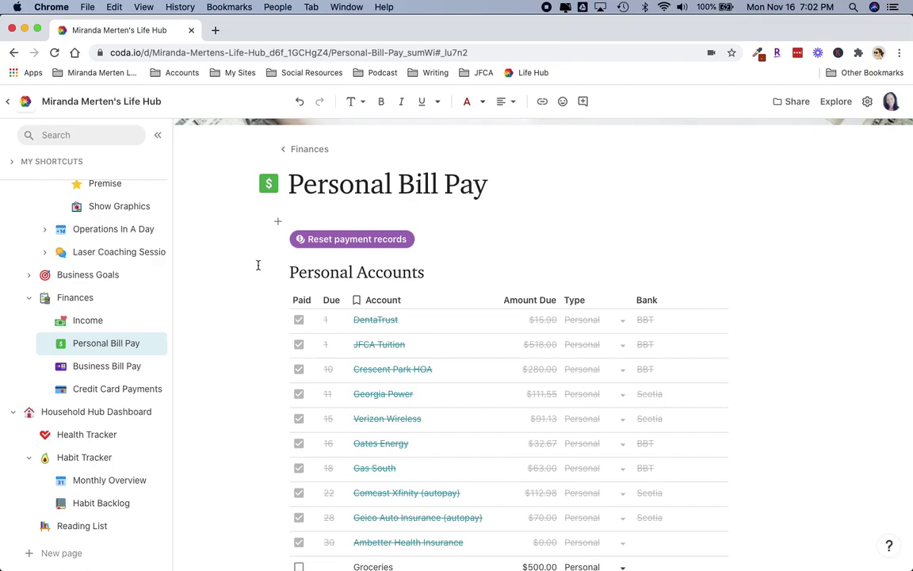
pyautogui.scroll(-1, 258, 264)
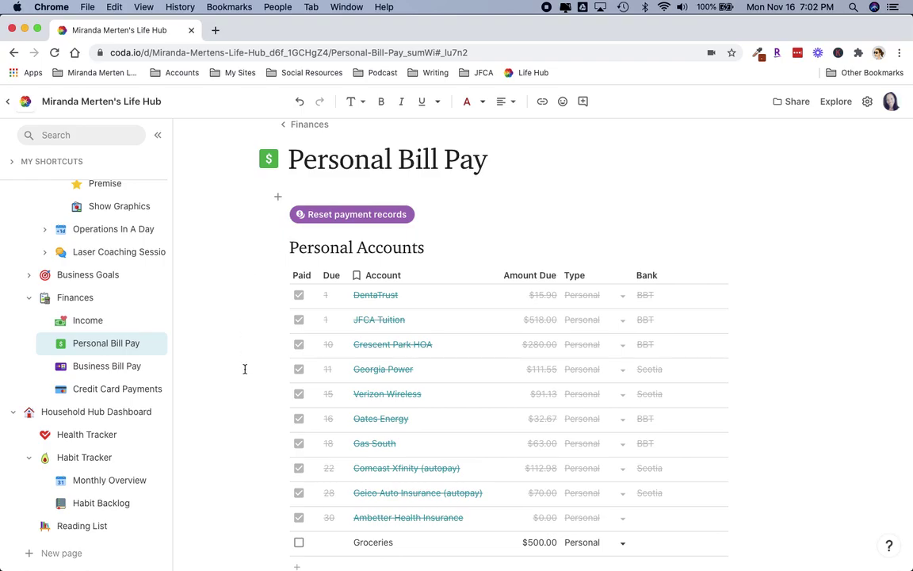
pyautogui.scroll(-1, 272, 450)
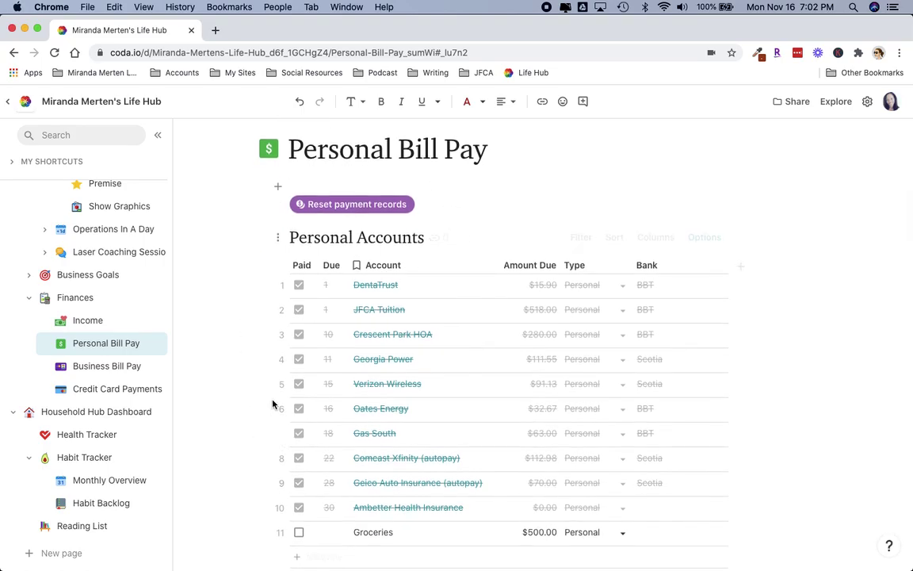
pyautogui.scroll(3, 272, 404)
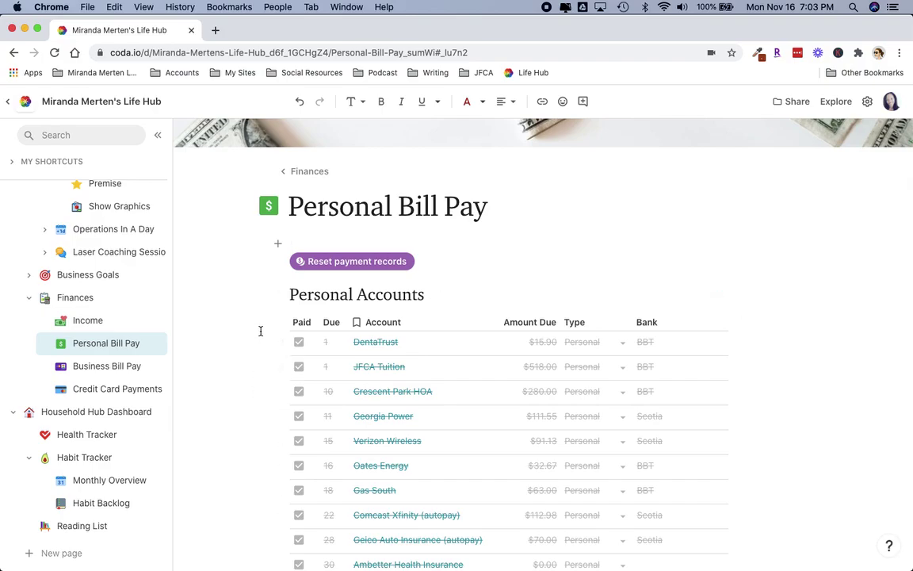
pyautogui.scroll(-1, 260, 330)
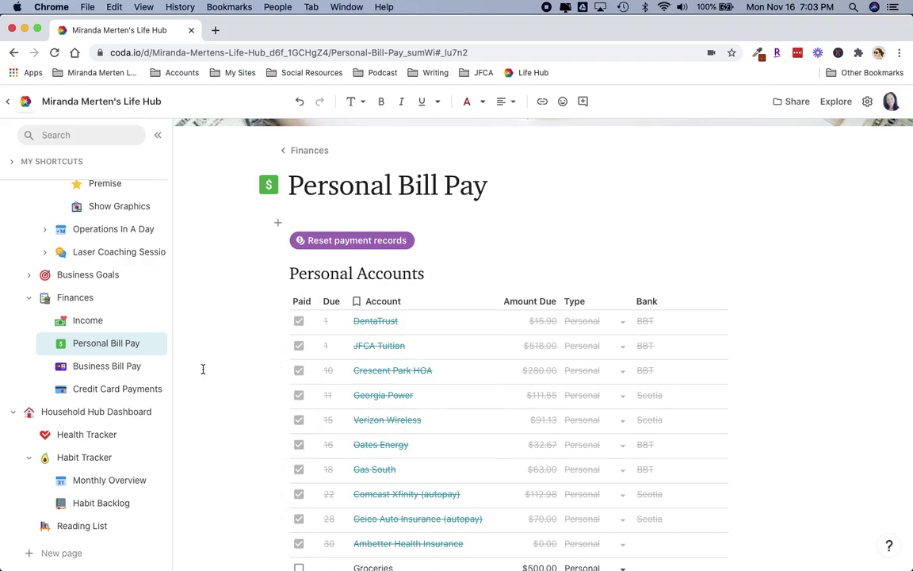
pyautogui.scroll(-2, 203, 369)
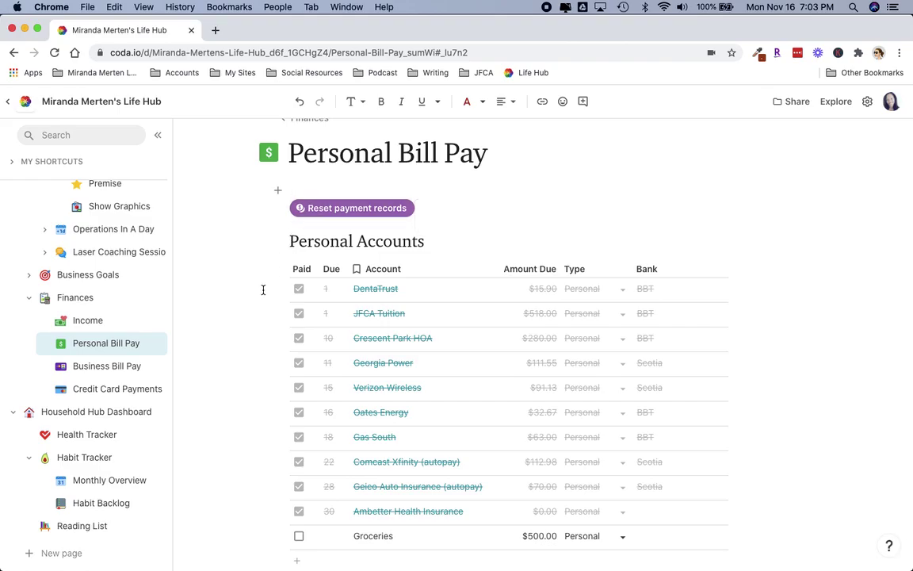
# Reset the payment records on the Personal Bill Pay page and check the Personal Accounts table
pyautogui.click(350, 194)
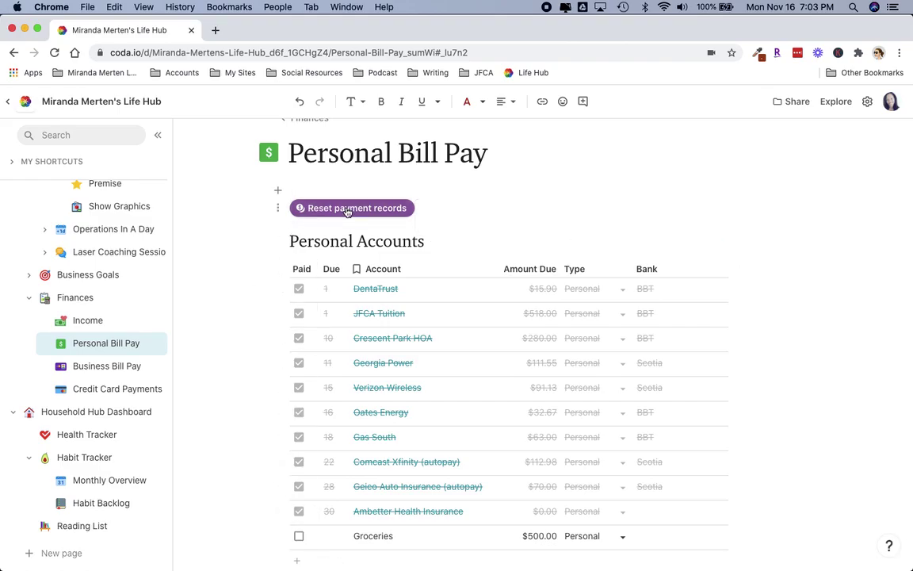
pyautogui.click(349, 209)
pyautogui.scroll(-5, 247, 249)
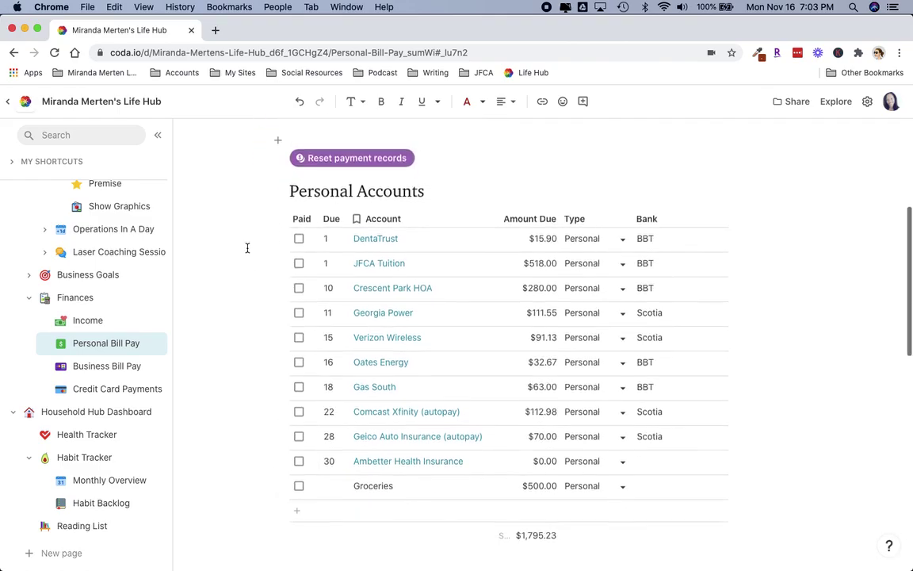
# Review the Grocery Tracker and Eating Out (+ misc.) Tracker tables on the Personal Bill Pay page
pyautogui.scroll(-10, 246, 249)
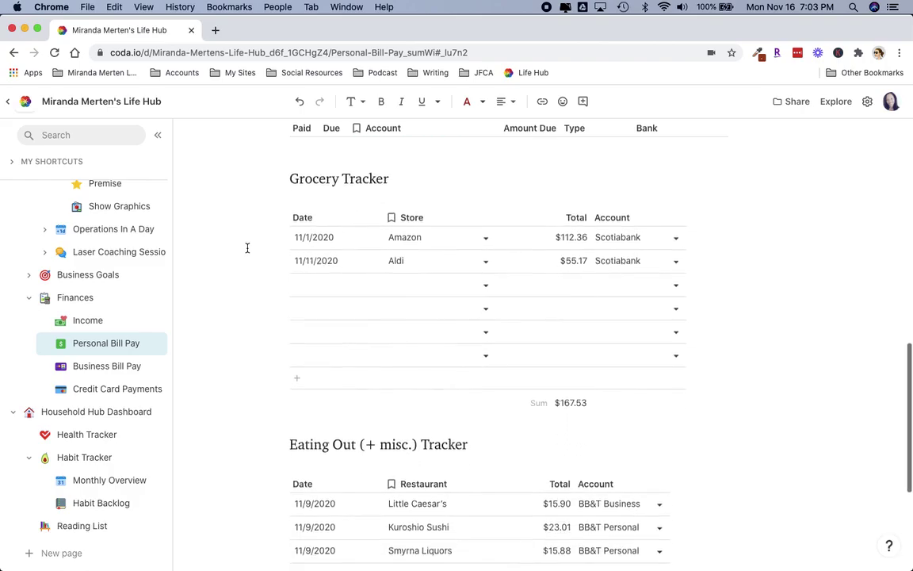
pyautogui.scroll(-3, 247, 248)
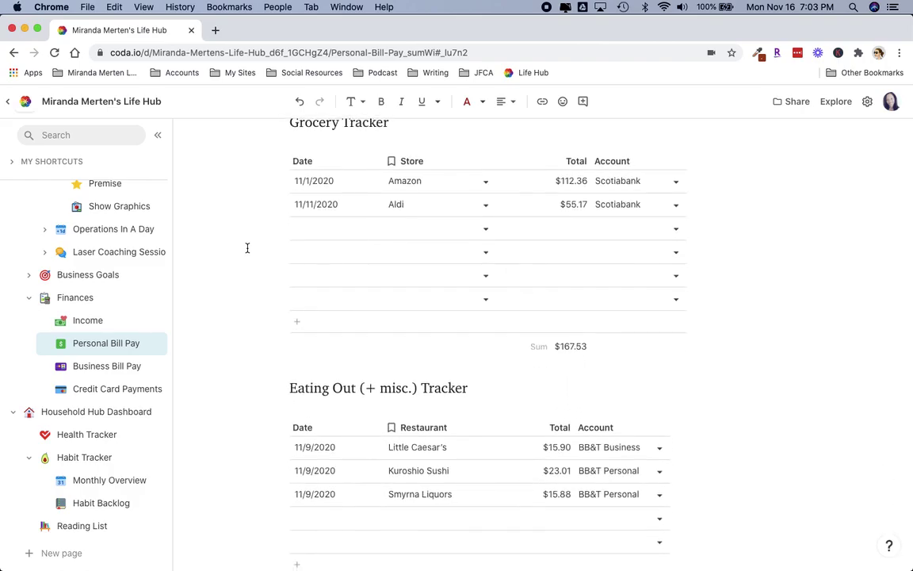
pyautogui.scroll(3, 246, 248)
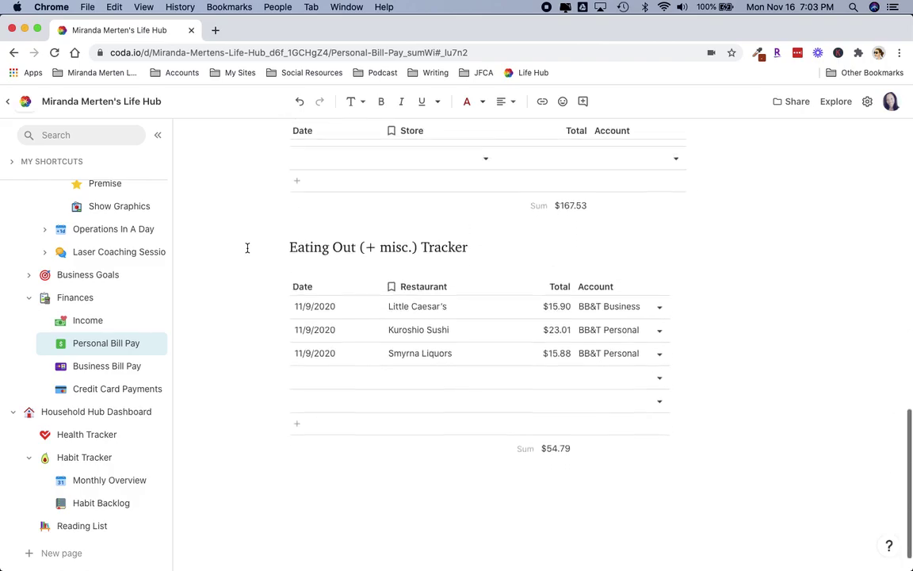
# Look back over the trackers and accounts on the Personal Bill Pay page and the document's page list up to Business Hub Dashboard
pyautogui.scroll(6, 247, 248)
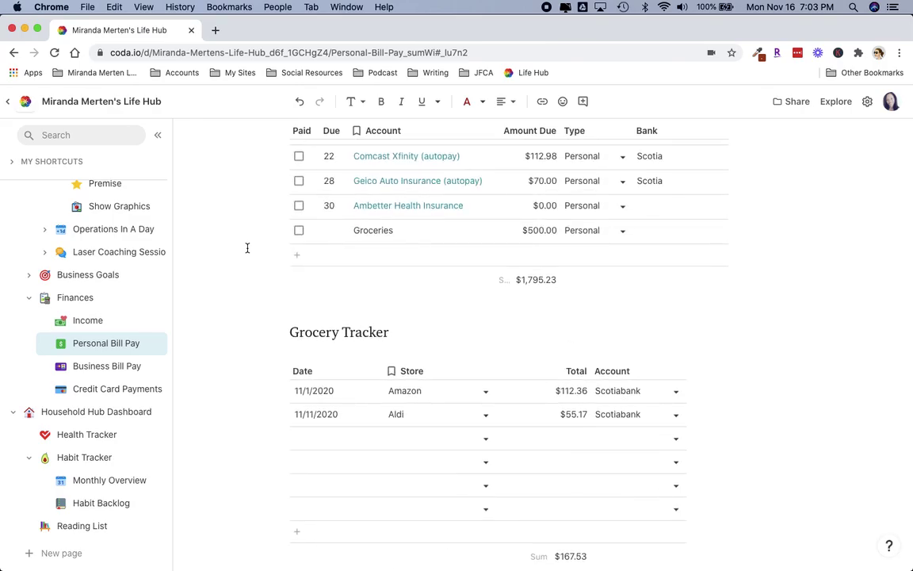
pyautogui.scroll(-1, 247, 248)
pyautogui.scroll(12, 248, 248)
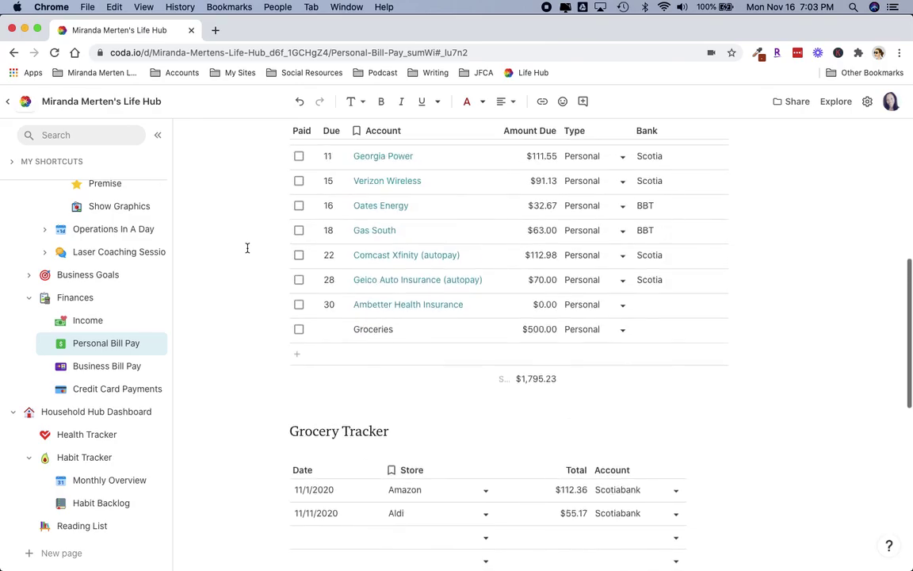
pyautogui.scroll(2, 247, 248)
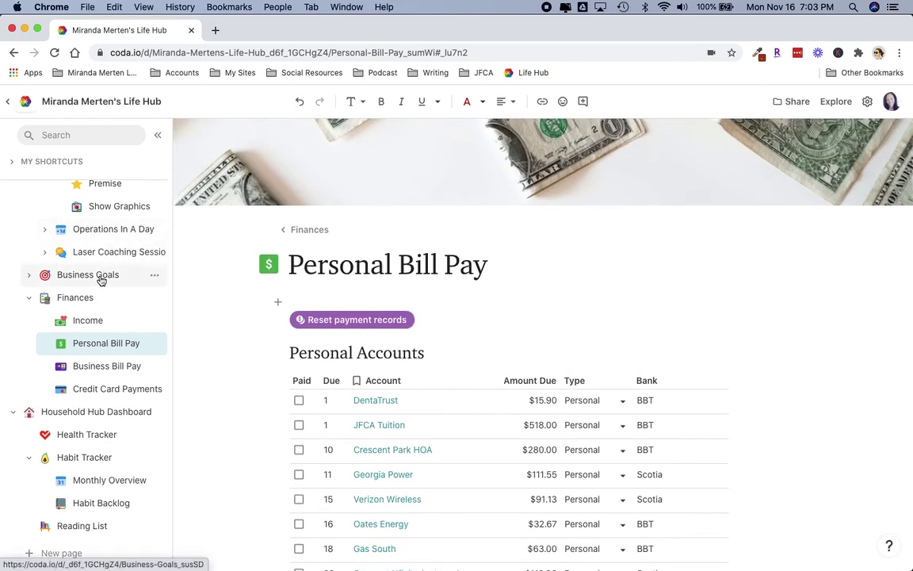
pyautogui.scroll(5, 100, 280)
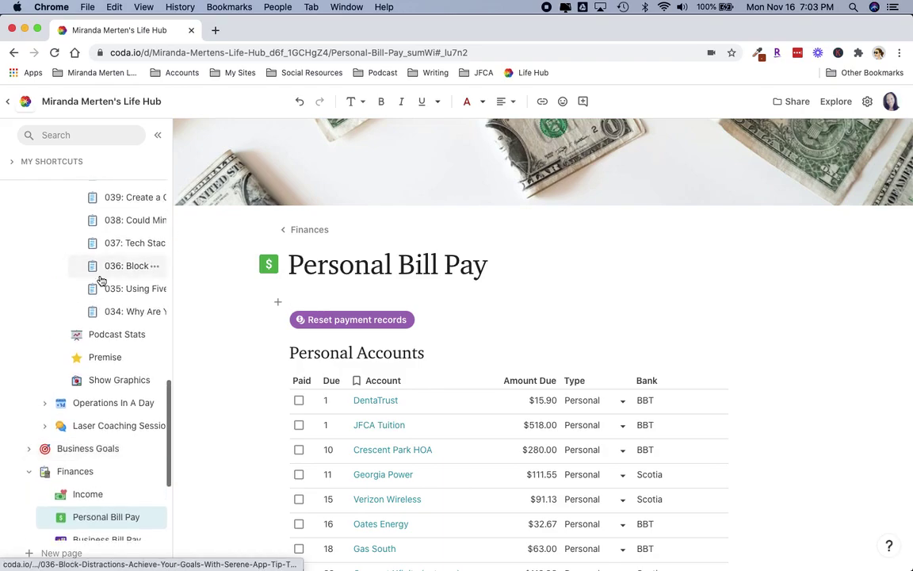
pyautogui.scroll(6, 101, 280)
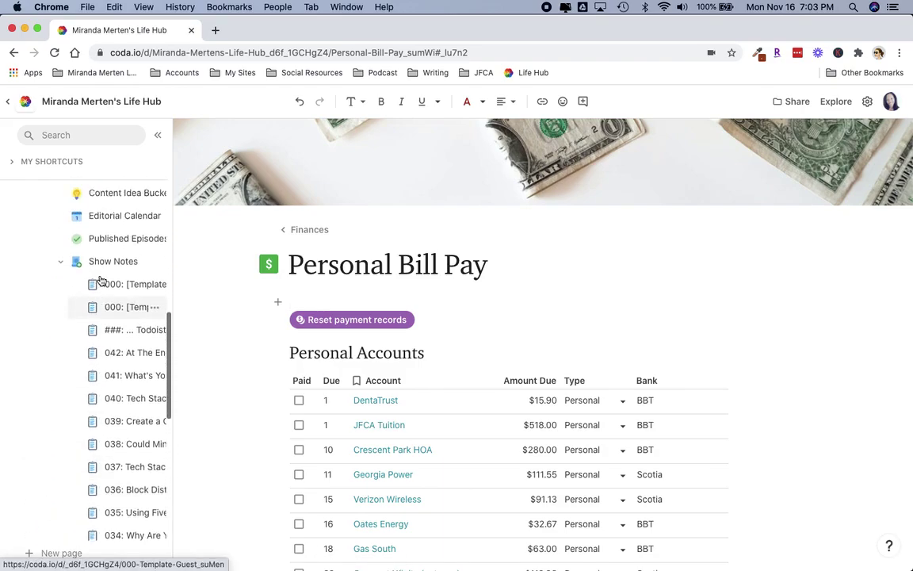
pyautogui.scroll(7, 101, 280)
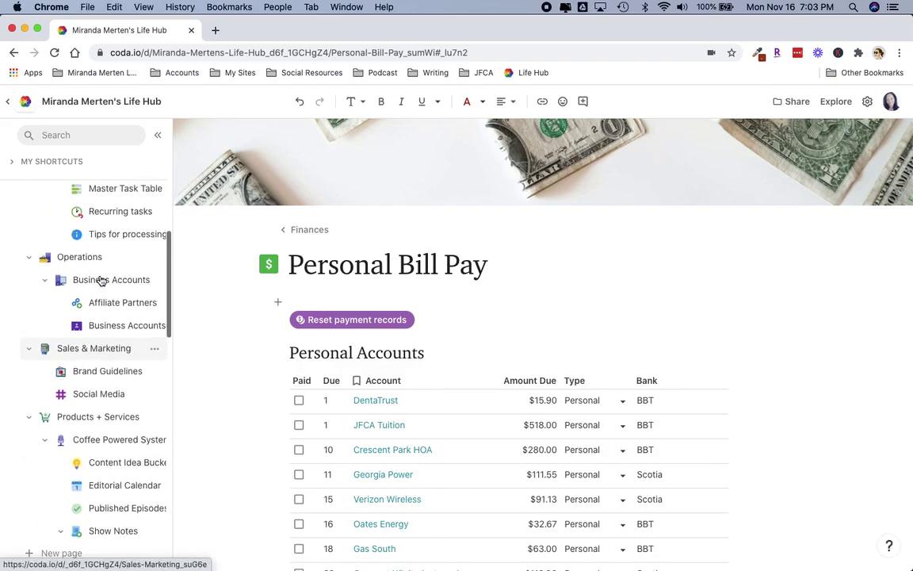
pyautogui.scroll(-3, 101, 280)
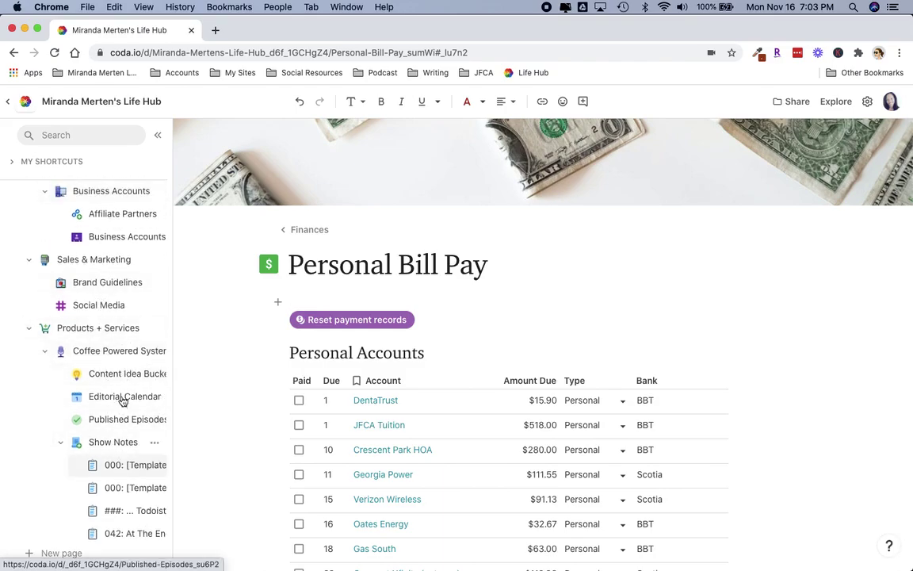
pyautogui.scroll(7, 121, 405)
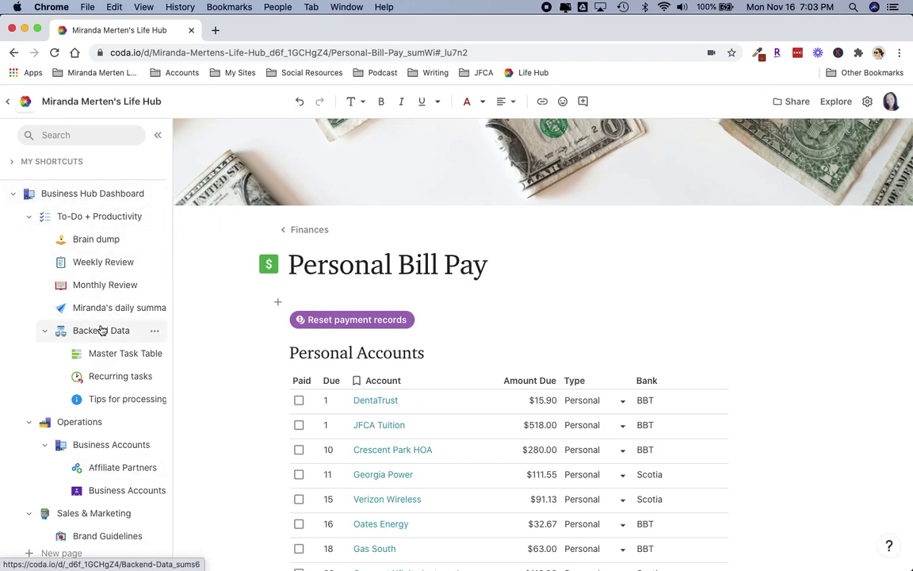
# Switch to the Garnett Consulting Operations Hub window and look over its Main Dashboard and page list
pyautogui.hotkey('ctrl', 'Up')
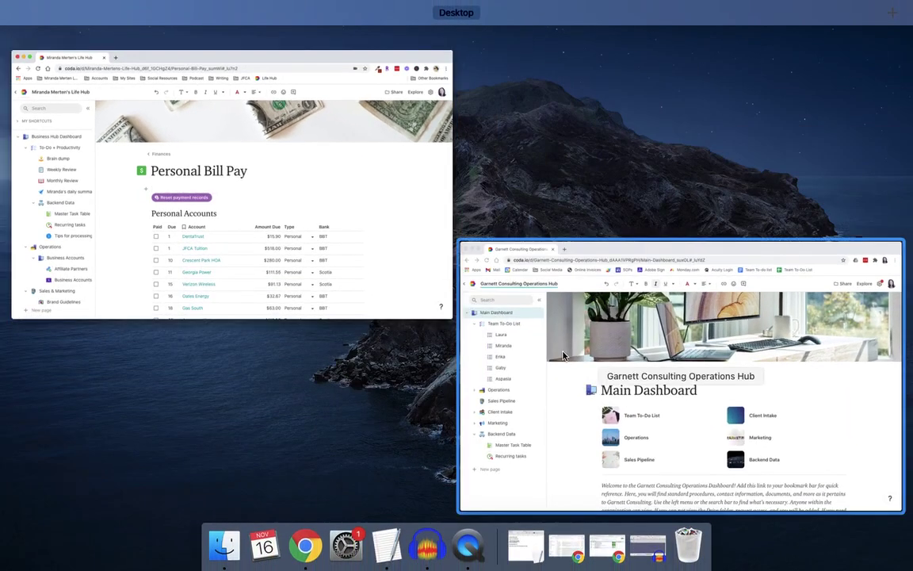
pyautogui.click(558, 353)
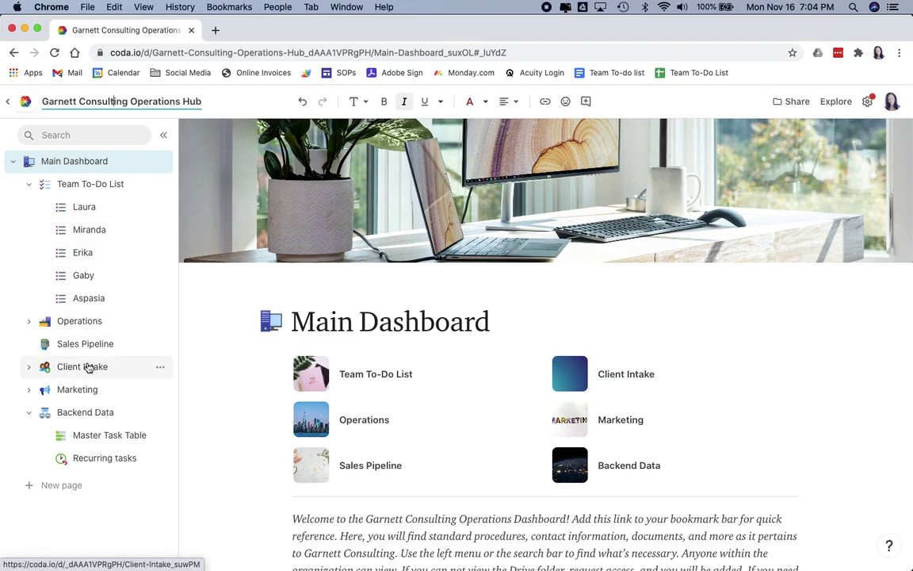
# Return to the Life Hub window, open the Business Hub Dashboard page and look over its linked sections
pyautogui.hotkey('ctrl', 'Up')
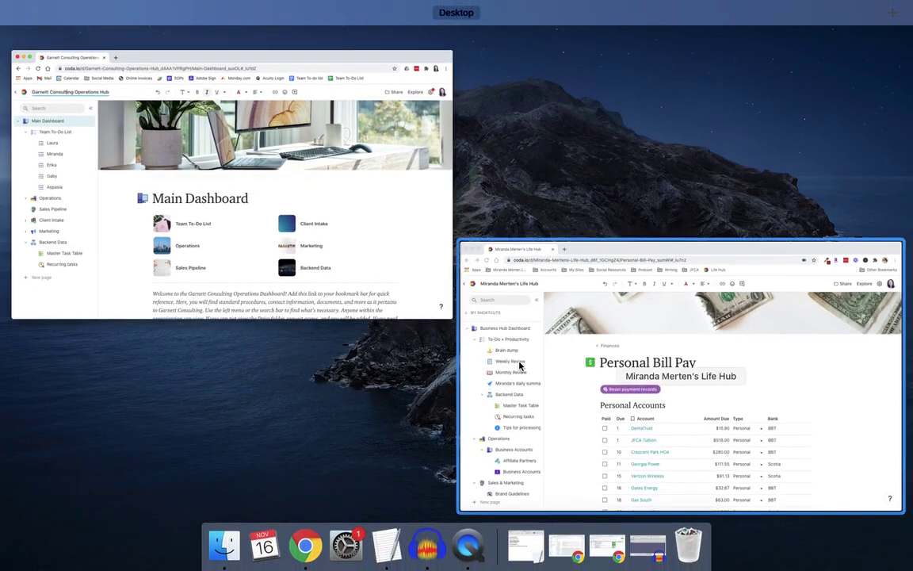
pyautogui.click(520, 363)
pyautogui.click(106, 193)
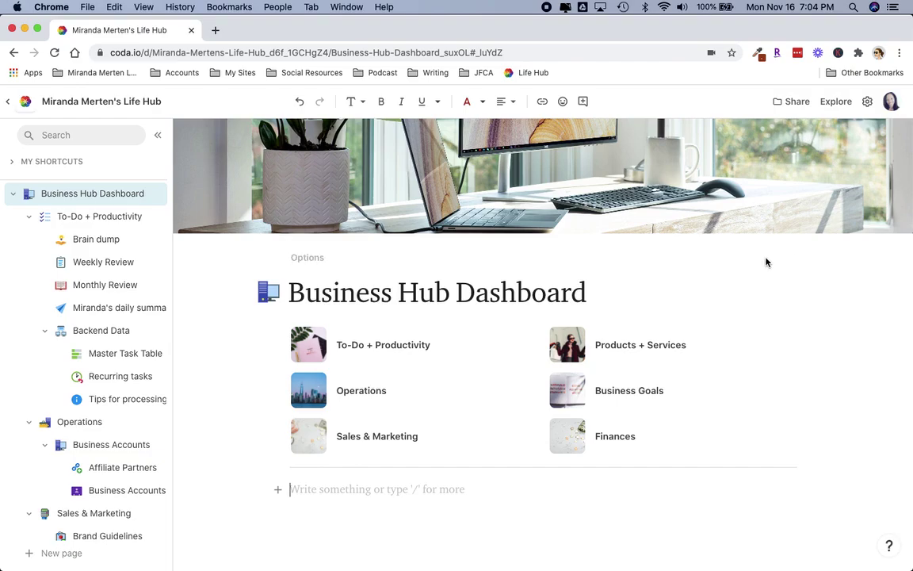
pyautogui.scroll(-2, 766, 262)
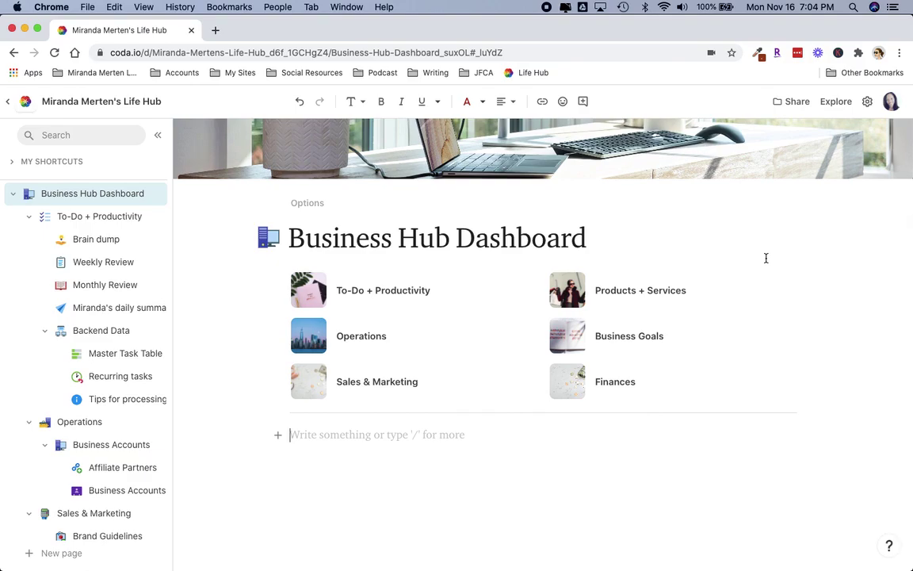